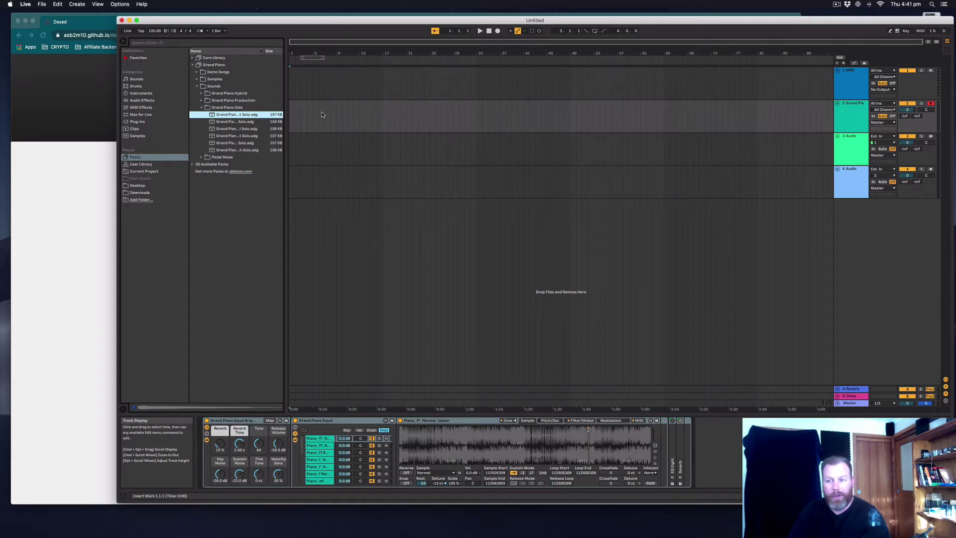
Bring the Dexed 0.9.4 download page in Chrome in front of Ableton Live.
{"action": "left_click", "coordinate": [19, 186]}
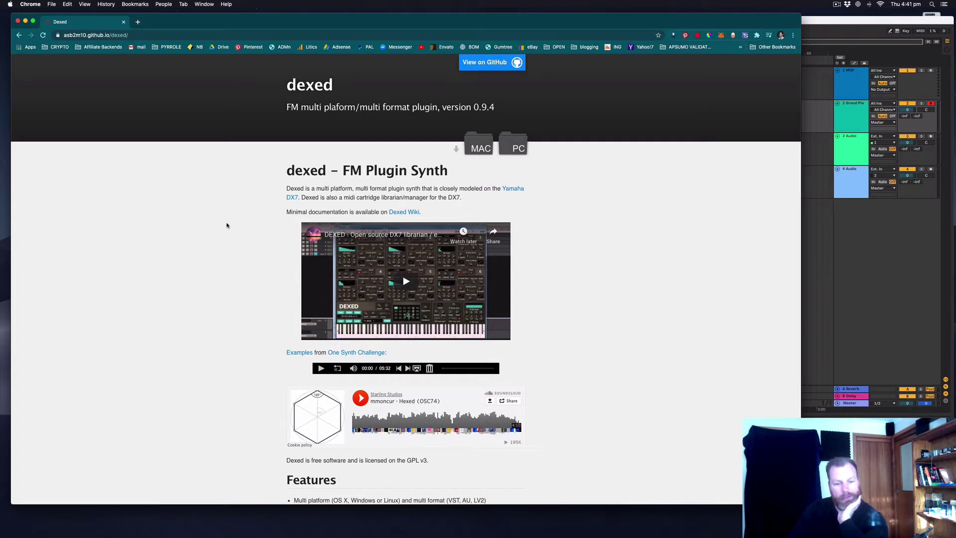
{"action": "scroll", "coordinate": [225, 297], "scroll_direction": "down", "scroll_amount": 10}
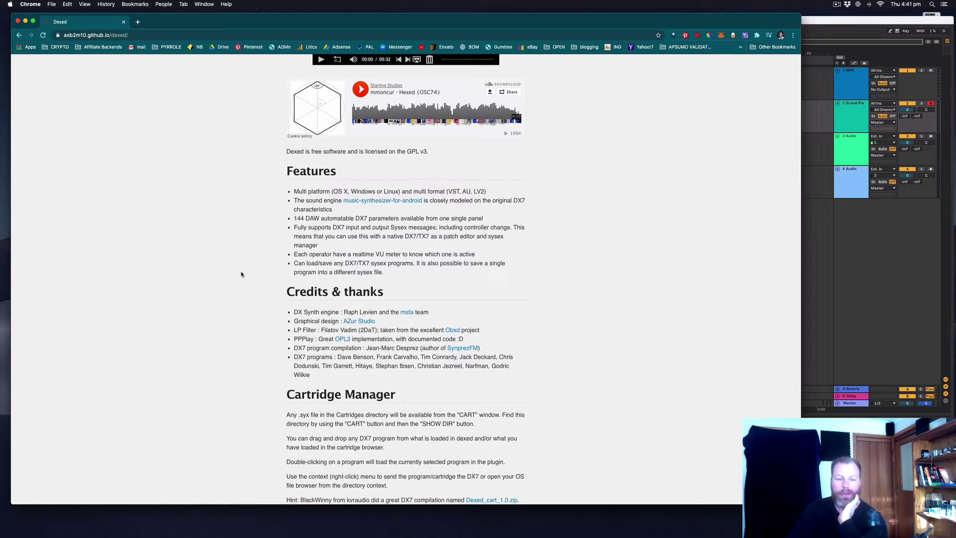
{"action": "scroll", "coordinate": [256, 266], "scroll_direction": "down", "scroll_amount": 1}
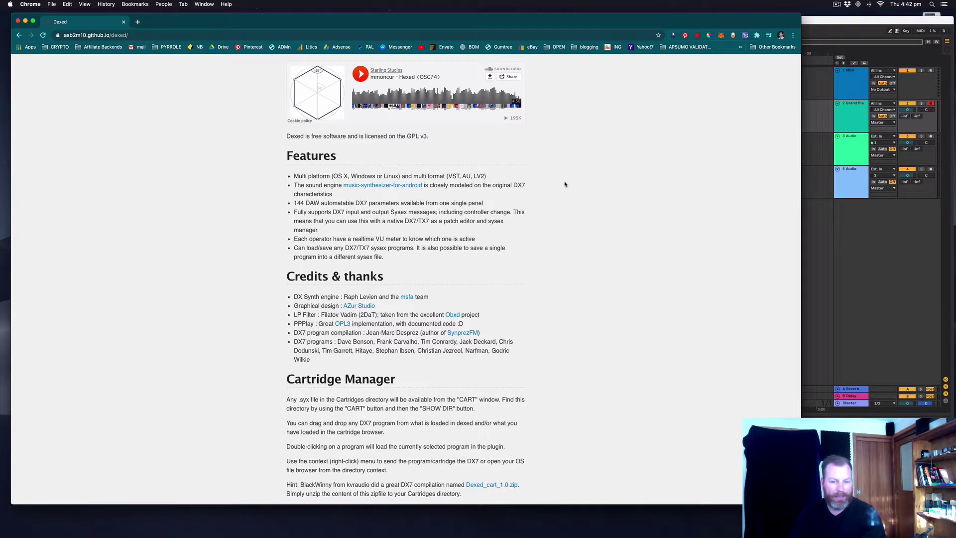
{"action": "scroll", "coordinate": [570, 221], "scroll_direction": "down", "scroll_amount": 3}
{"action": "scroll", "coordinate": [570, 239], "scroll_direction": "up", "scroll_amount": 10}
{"action": "scroll", "coordinate": [577, 249], "scroll_direction": "down", "scroll_amount": 1}
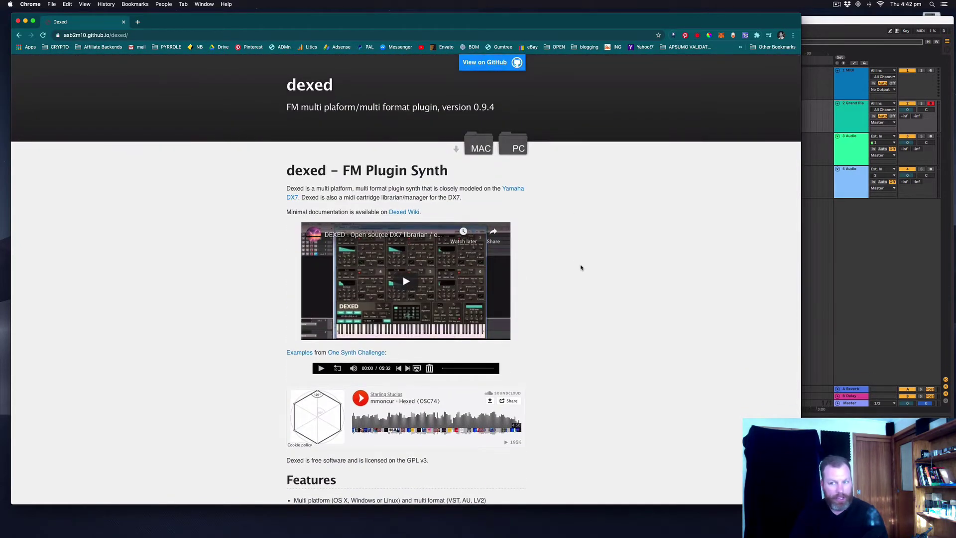
Download dexed-0.9.4-osx.zip for Mac to Downloads and open the archive.
{"action": "left_click", "coordinate": [478, 149]}
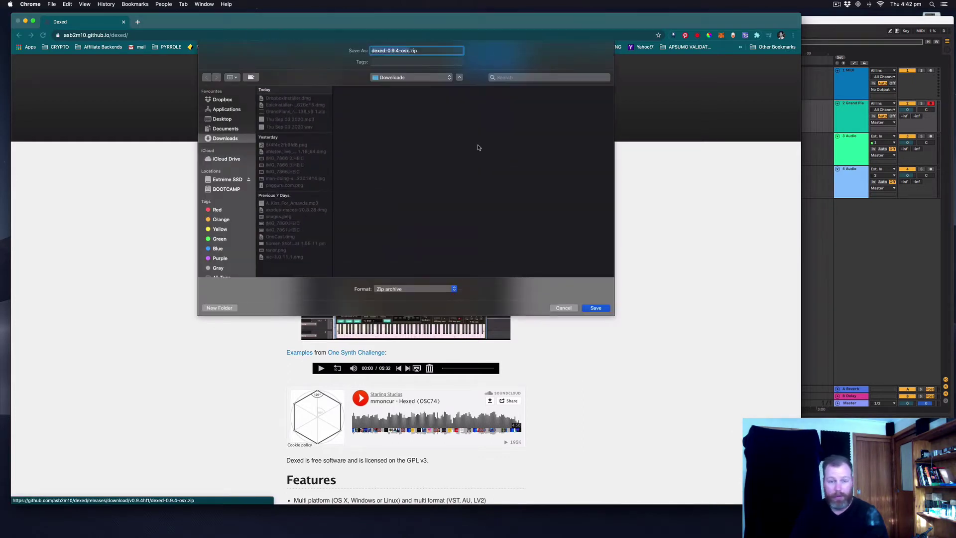
{"action": "left_click", "coordinate": [601, 308]}
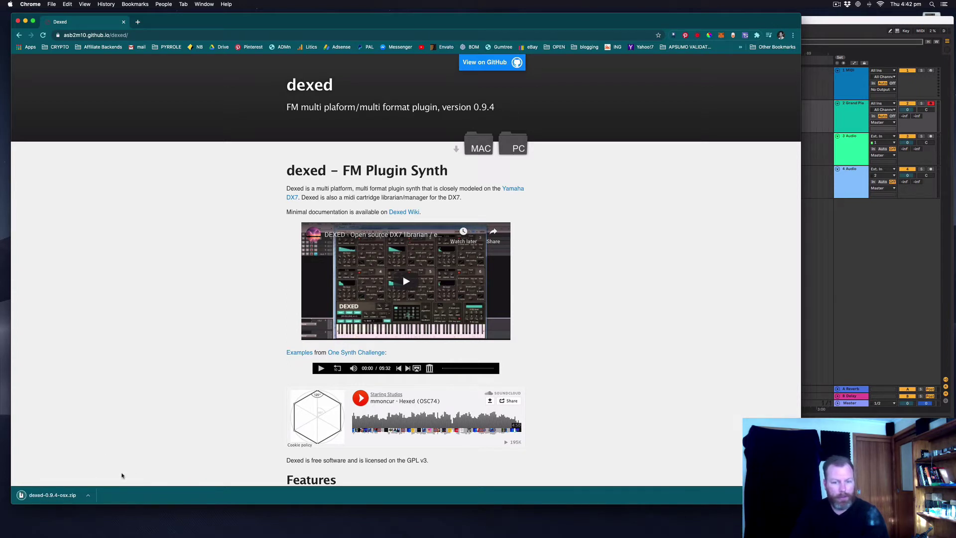
{"action": "left_click", "coordinate": [57, 496]}
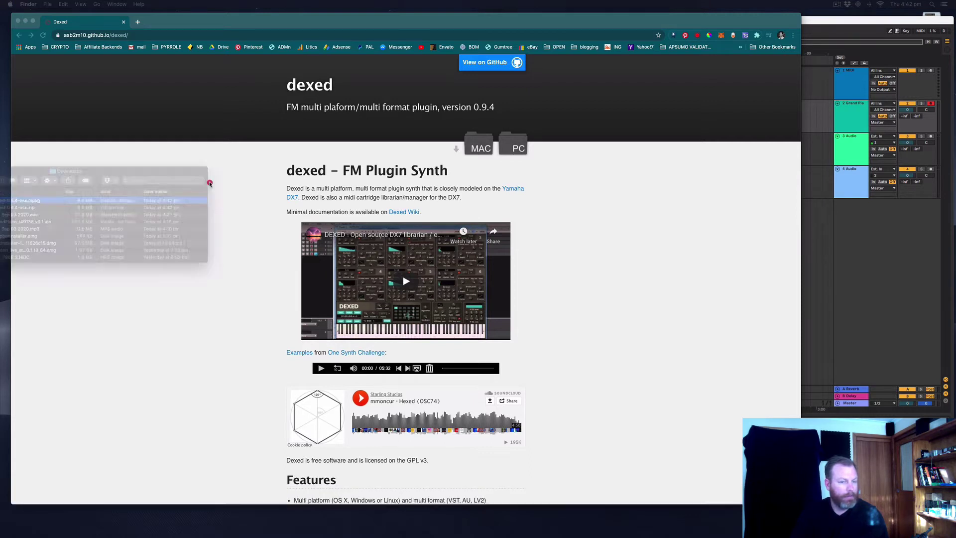
Try opening dexed-0.9.4-osx.mpkg and dismiss the unidentified-developer warning.
{"action": "double_click", "coordinate": [397, 205]}
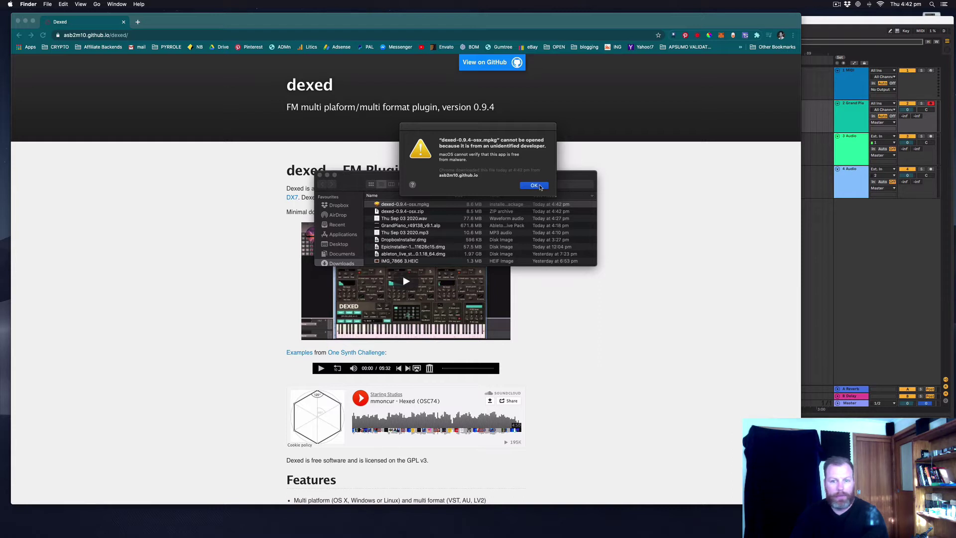
{"action": "left_click", "coordinate": [533, 186]}
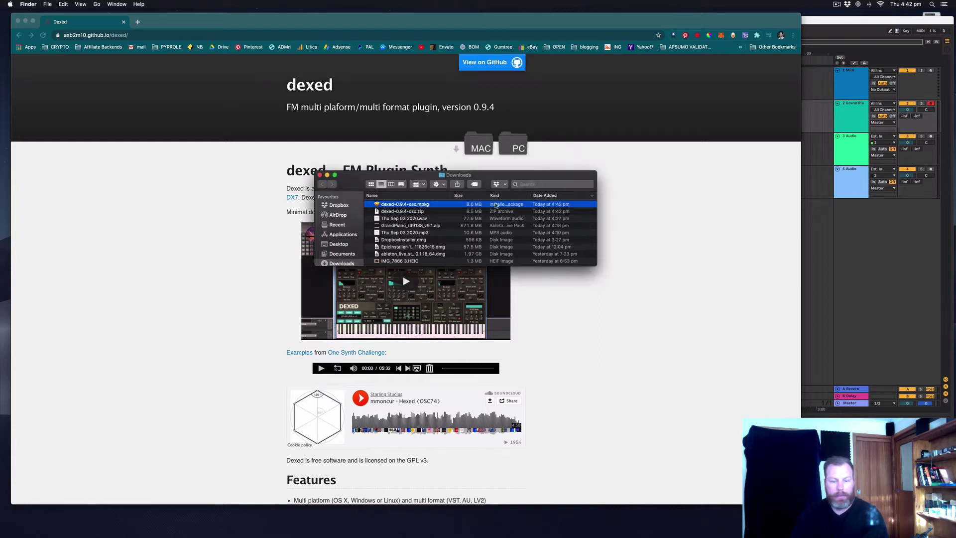
Launch System Preferences and move its window aside to reveal the Downloads folder.
{"action": "mouse_move", "coordinate": [440, 533]}
{"action": "left_click", "coordinate": [415, 522]}
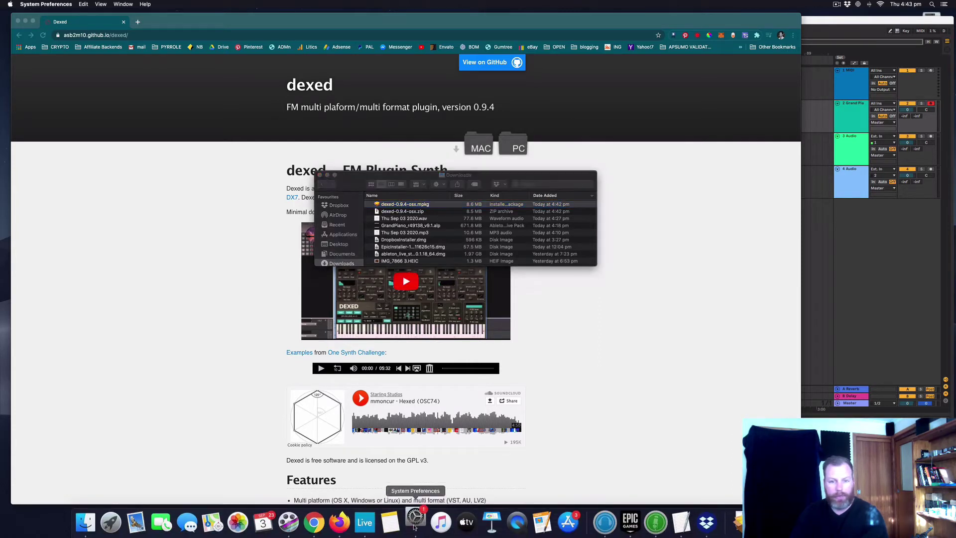
{"action": "left_click_drag", "start_coordinate": [219, 228], "coordinate": [455, 135]}
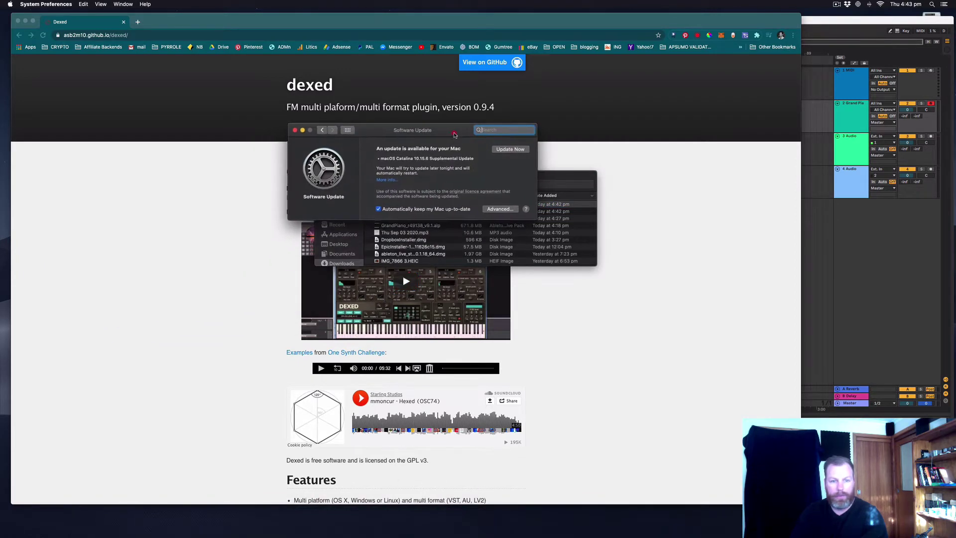
{"action": "left_click", "coordinate": [323, 130]}
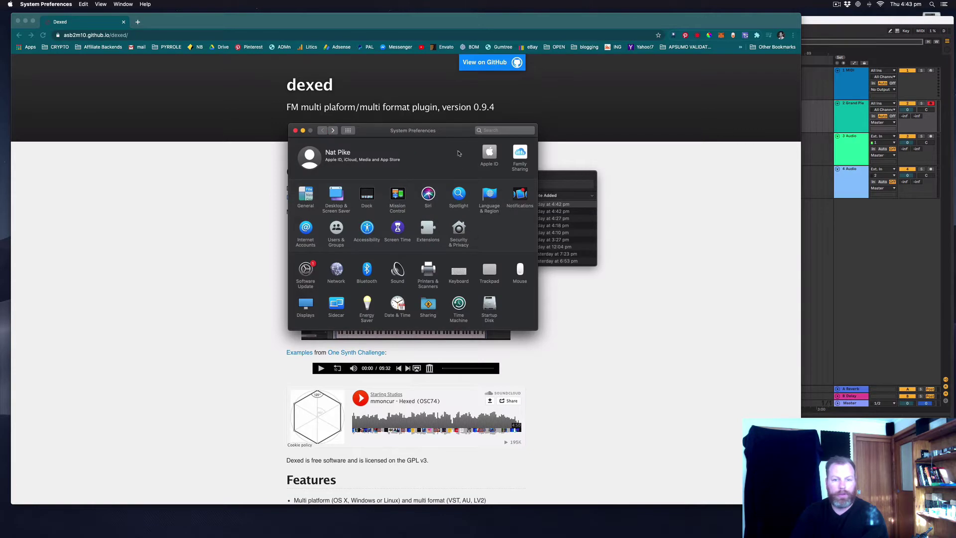
{"action": "left_click_drag", "start_coordinate": [472, 125], "coordinate": [735, 102]}
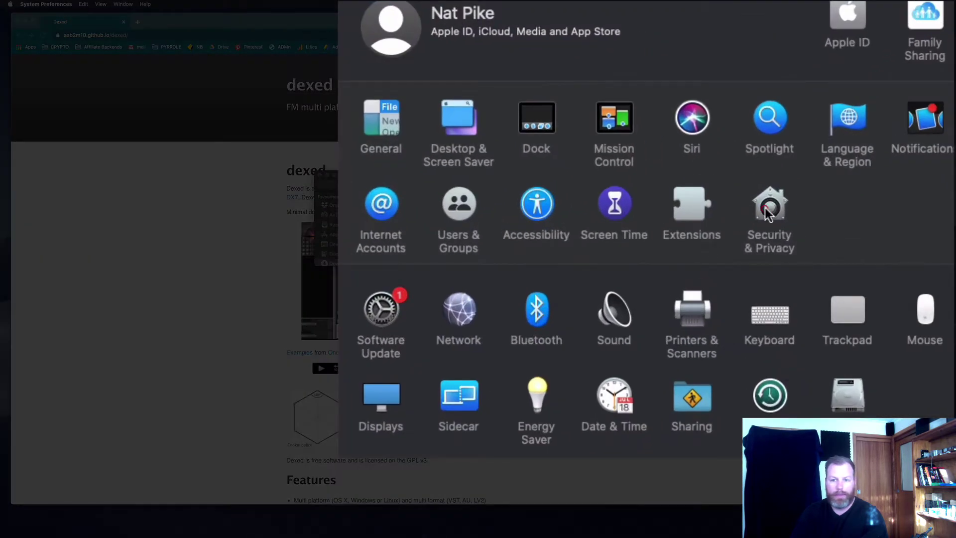
Allow the blocked Dexed installer via Open Anyway in Security & Privacy's General settings.
{"action": "left_click", "coordinate": [767, 213]}
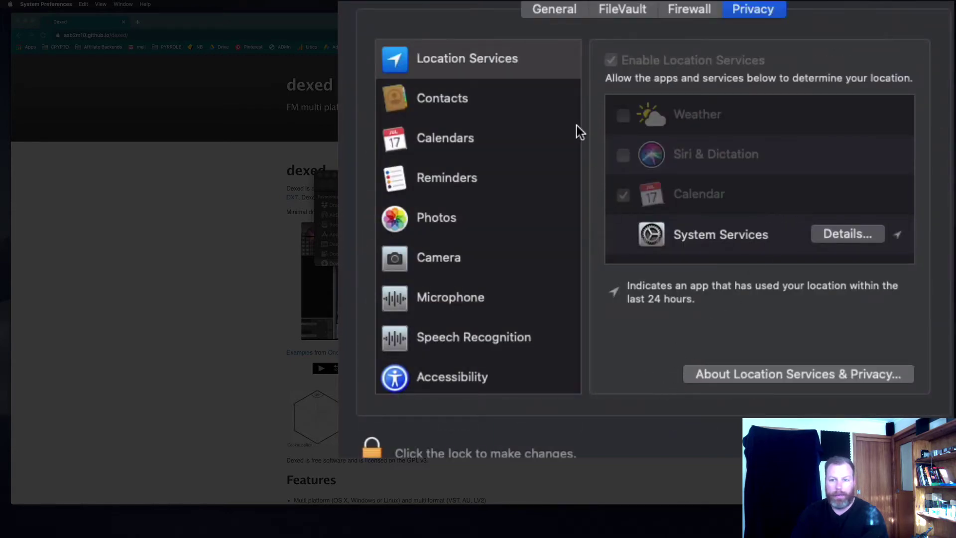
{"action": "left_click", "coordinate": [561, 15]}
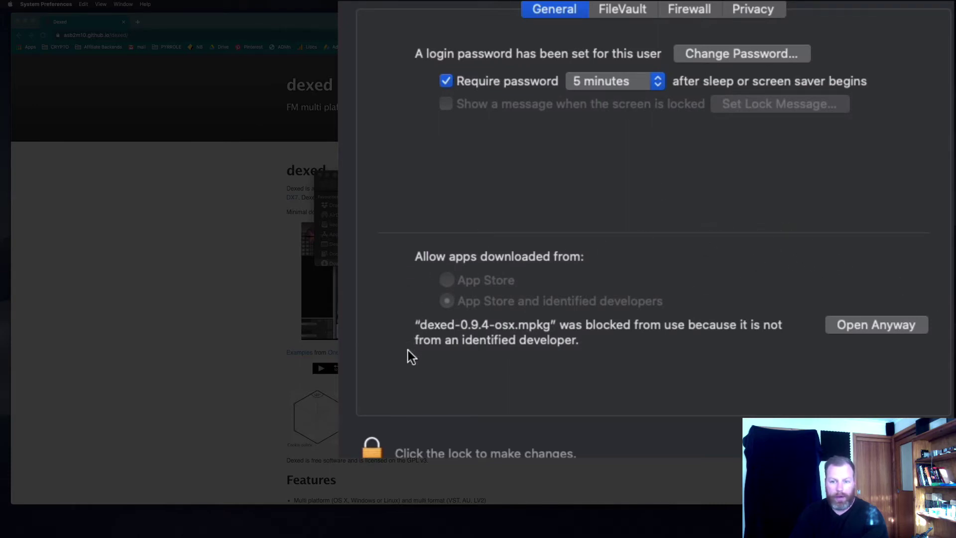
{"action": "left_click", "coordinate": [876, 325]}
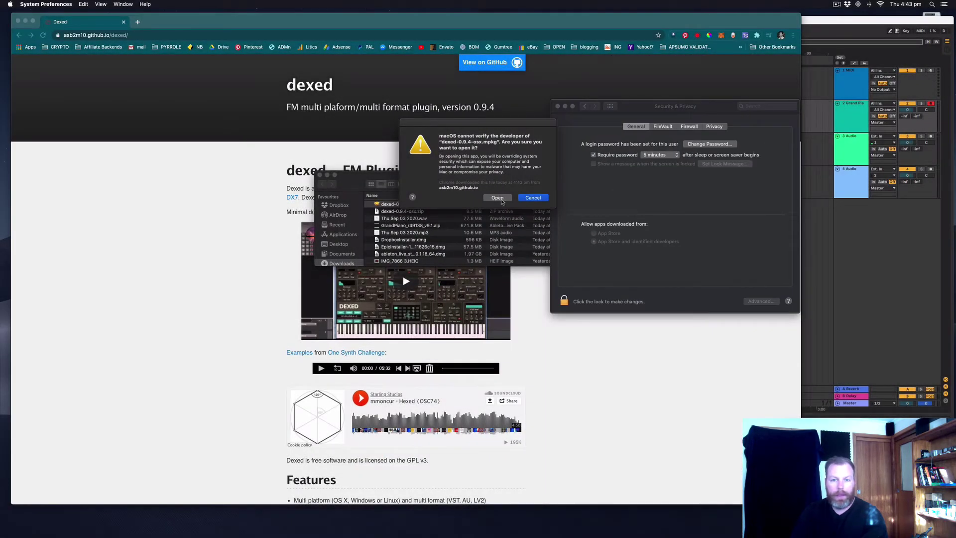
Install Dexed on Macintosh HD, accepting the GPL licence and authorising with the account password.
{"action": "left_click", "coordinate": [498, 198]}
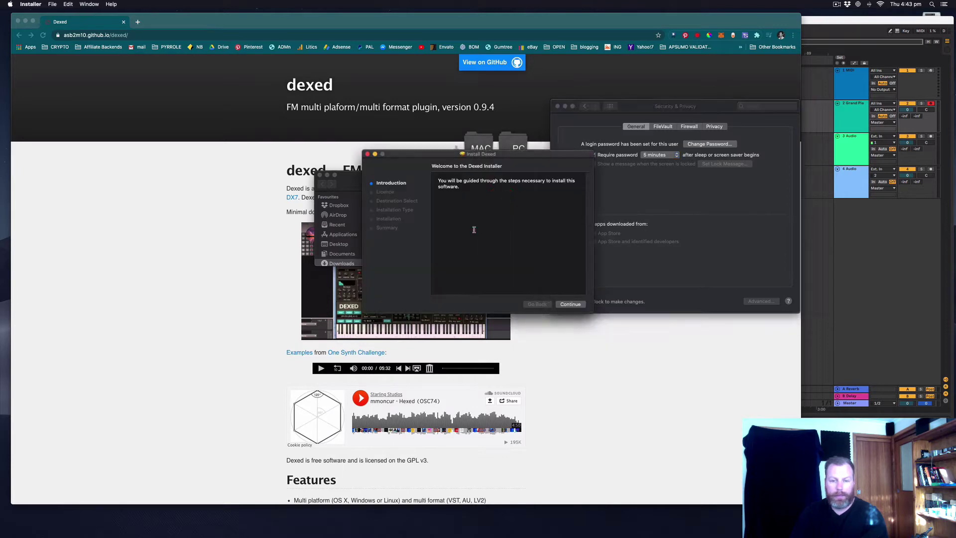
{"action": "left_click", "coordinate": [569, 305]}
{"action": "left_click", "coordinate": [573, 307]}
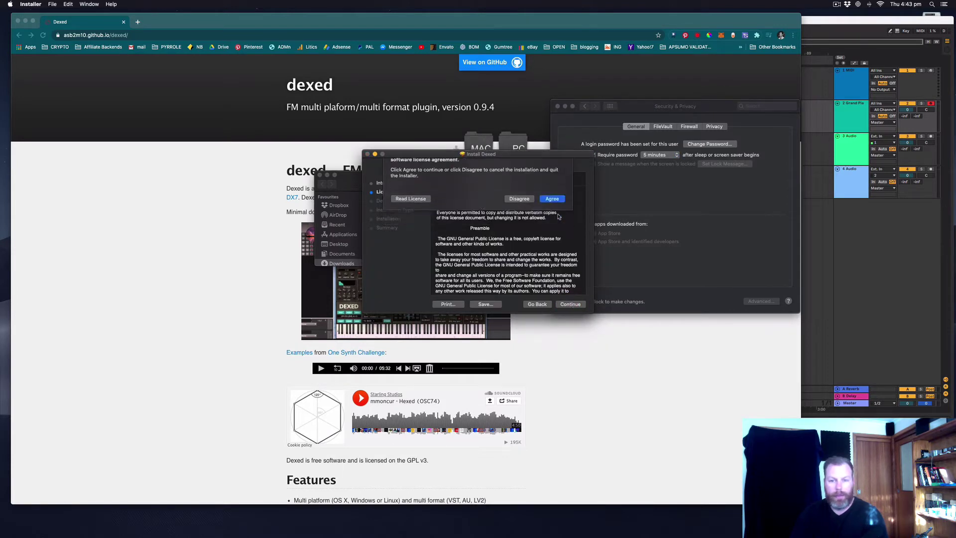
{"action": "key", "text": "Return"}
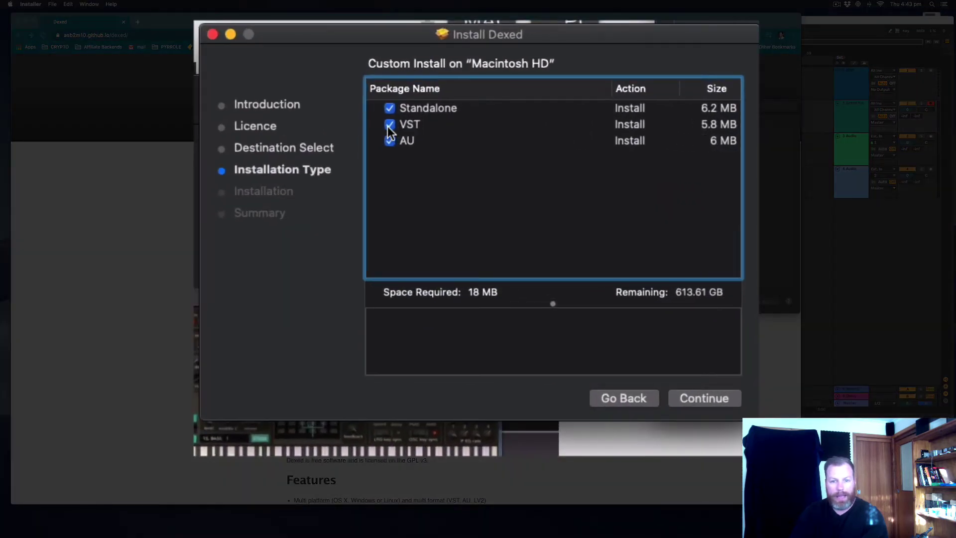
{"action": "left_click", "coordinate": [715, 399]}
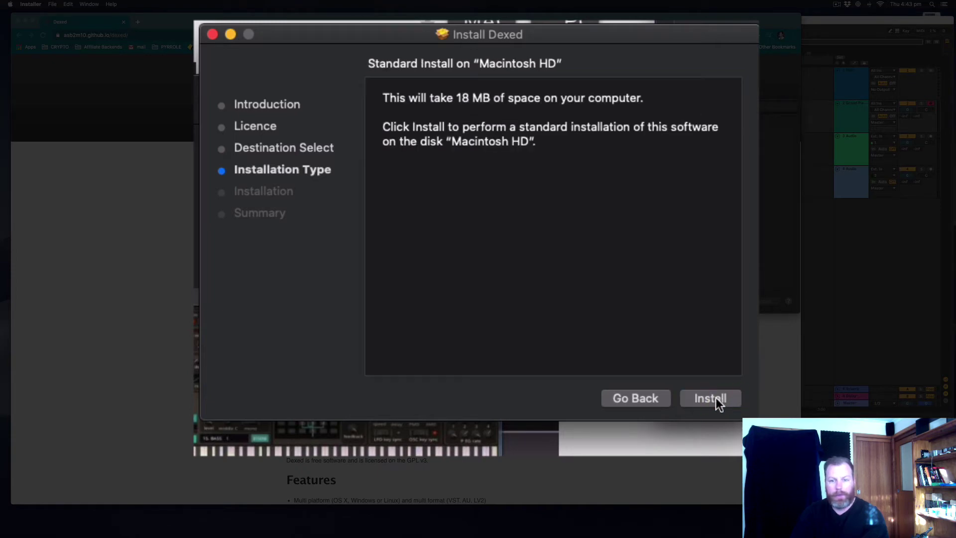
{"action": "left_click", "coordinate": [722, 397]}
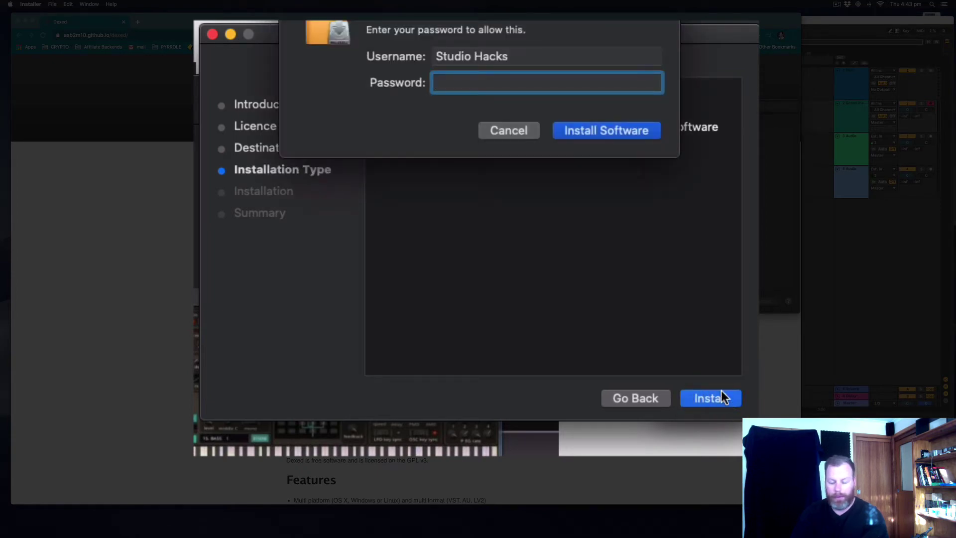
{"action": "type", "text": "**********"}
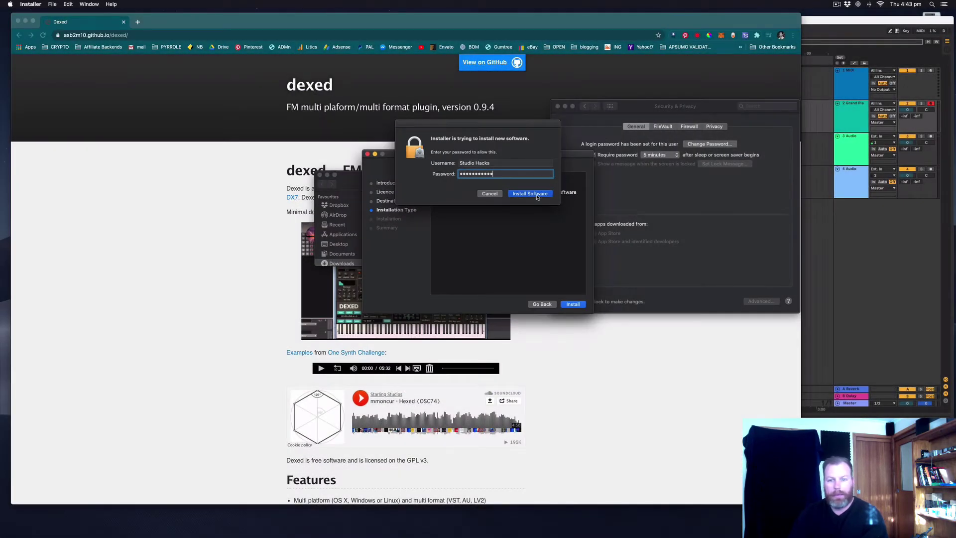
{"action": "left_click", "coordinate": [623, 134]}
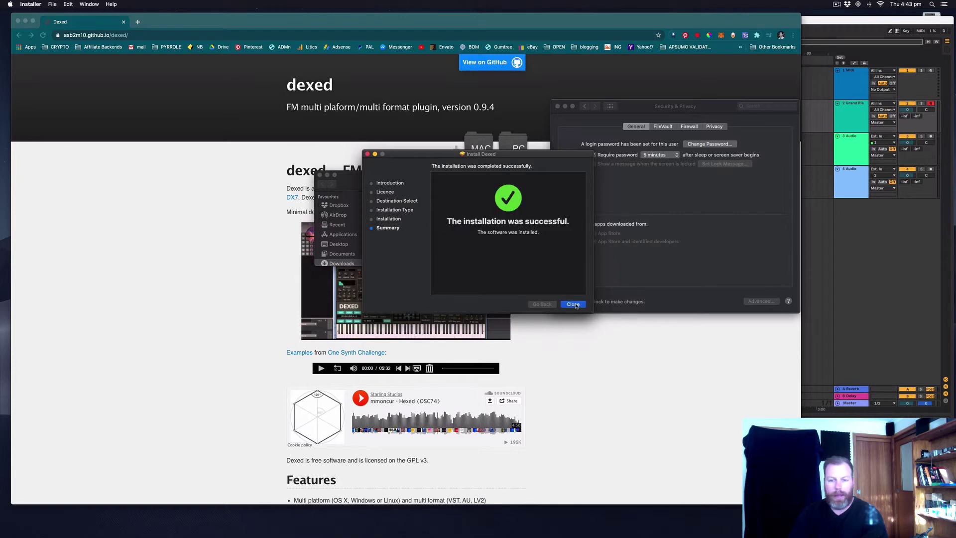
Close the installer and quit Ableton Live without saving the Untitled set.
{"action": "left_click", "coordinate": [573, 304]}
{"action": "left_click", "coordinate": [830, 263]}
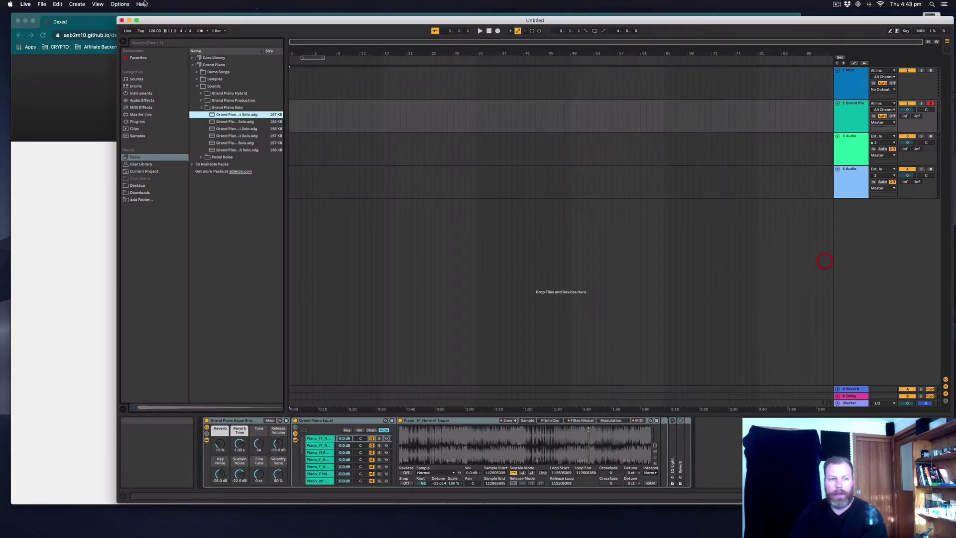
{"action": "left_click", "coordinate": [24, 4]}
{"action": "left_click", "coordinate": [35, 73]}
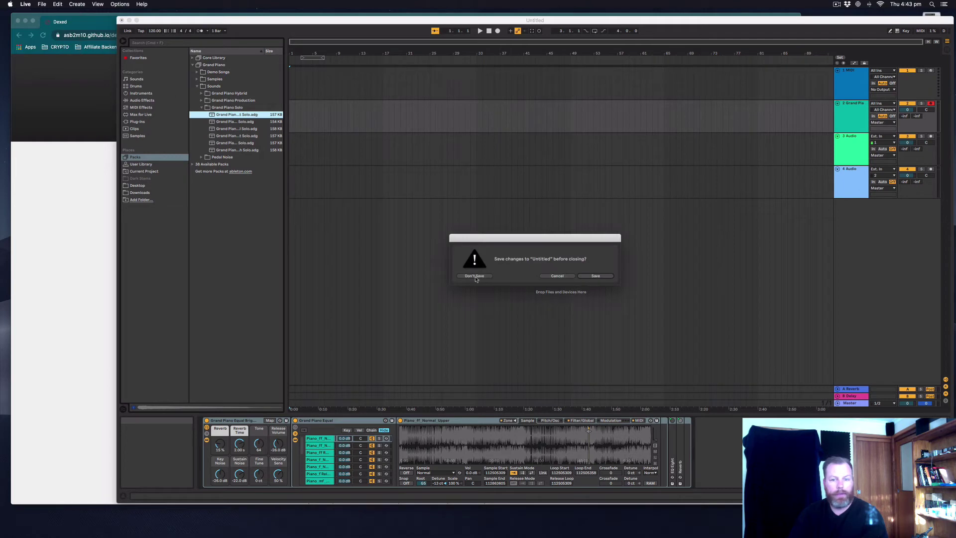
{"action": "left_click", "coordinate": [474, 276]}
Relaunch Live and check the browser's Packs and Plug-Ins categories for Dexed.
{"action": "mouse_move", "coordinate": [435, 530]}
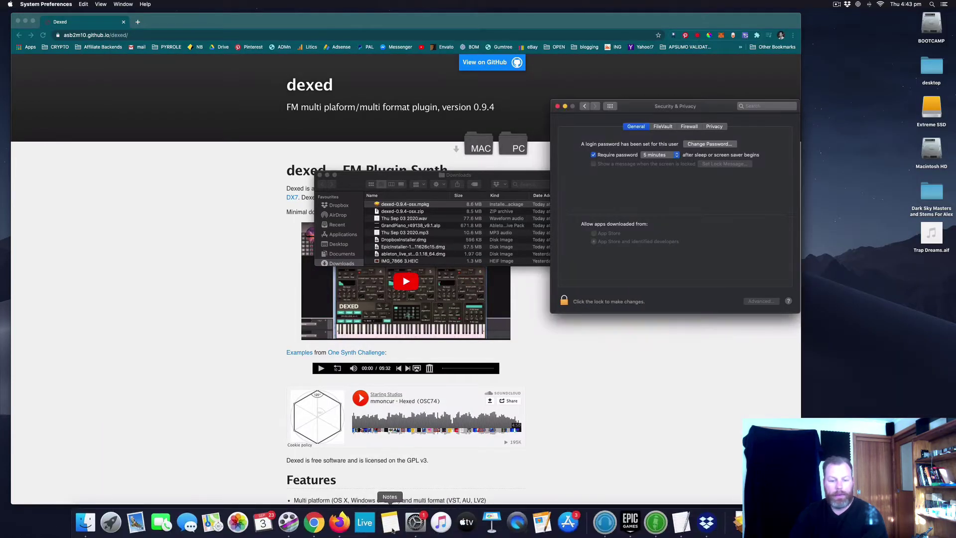
{"action": "left_click", "coordinate": [366, 523]}
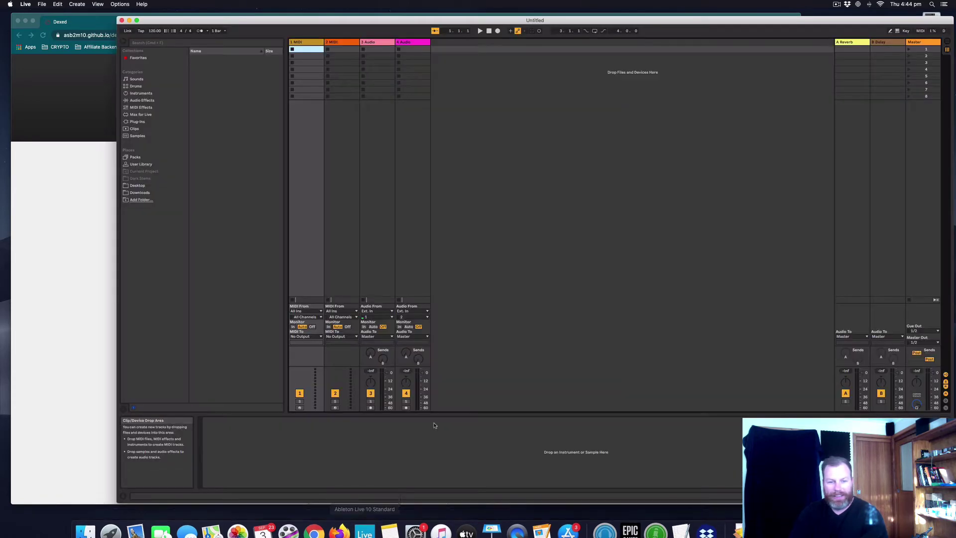
{"action": "left_click", "coordinate": [135, 157]}
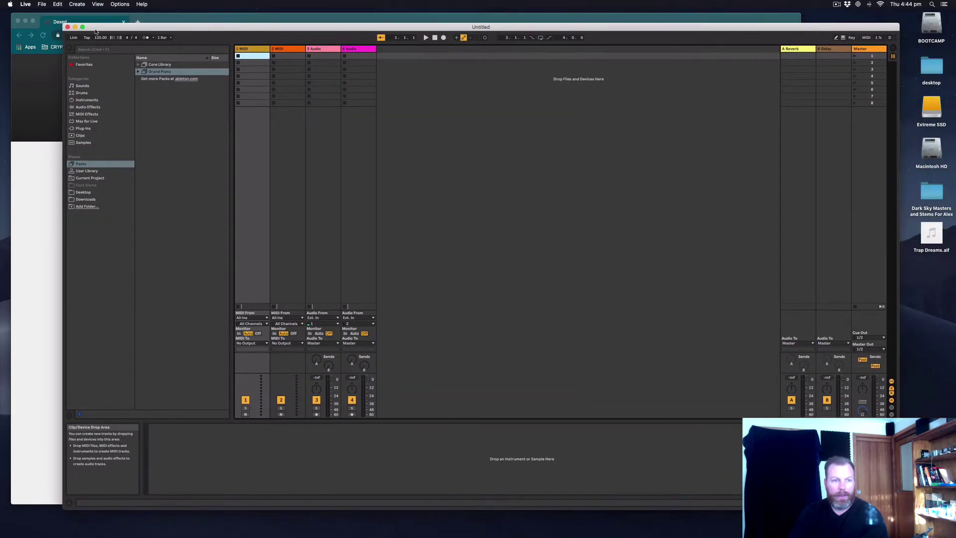
{"action": "left_click", "coordinate": [213, 65]}
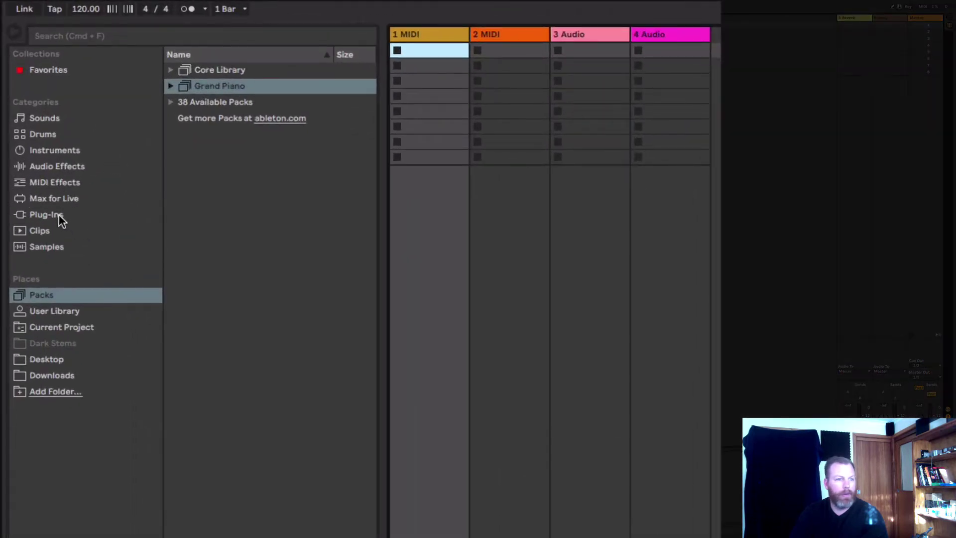
{"action": "left_click", "coordinate": [59, 215]}
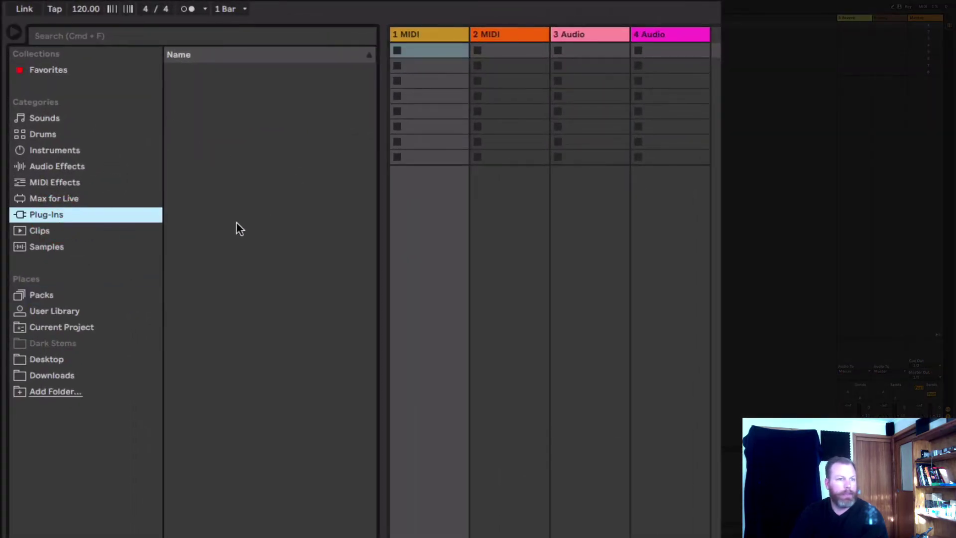
In Preferences' Plug-Ins tab, enable VST2 and VST3 system folders, rescan, and close Preferences.
{"action": "left_click", "coordinate": [57, 5]}
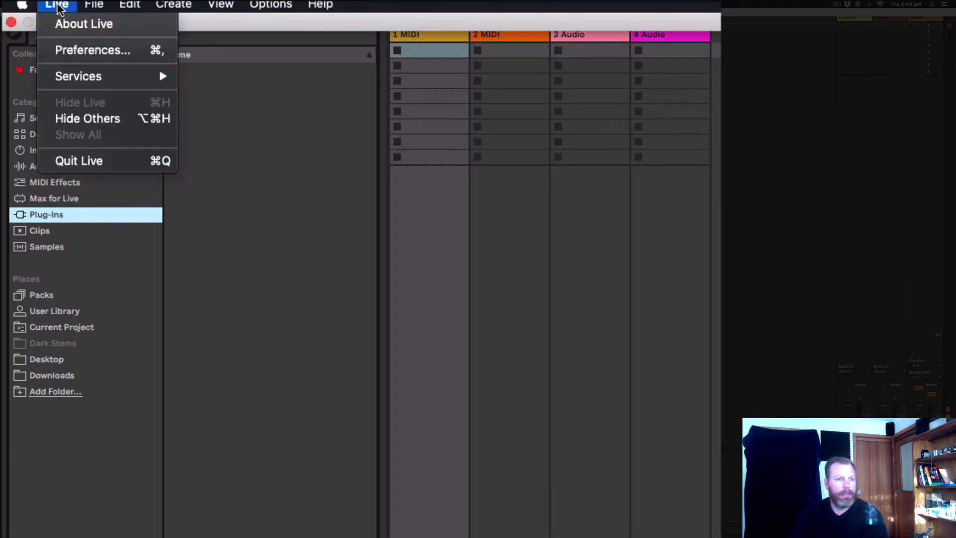
{"action": "left_click", "coordinate": [73, 49]}
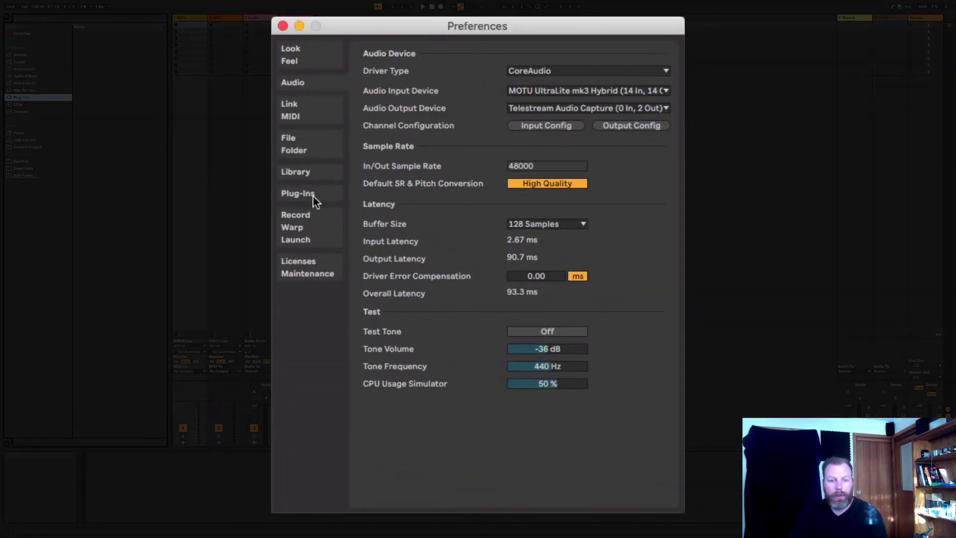
{"action": "left_click", "coordinate": [313, 195]}
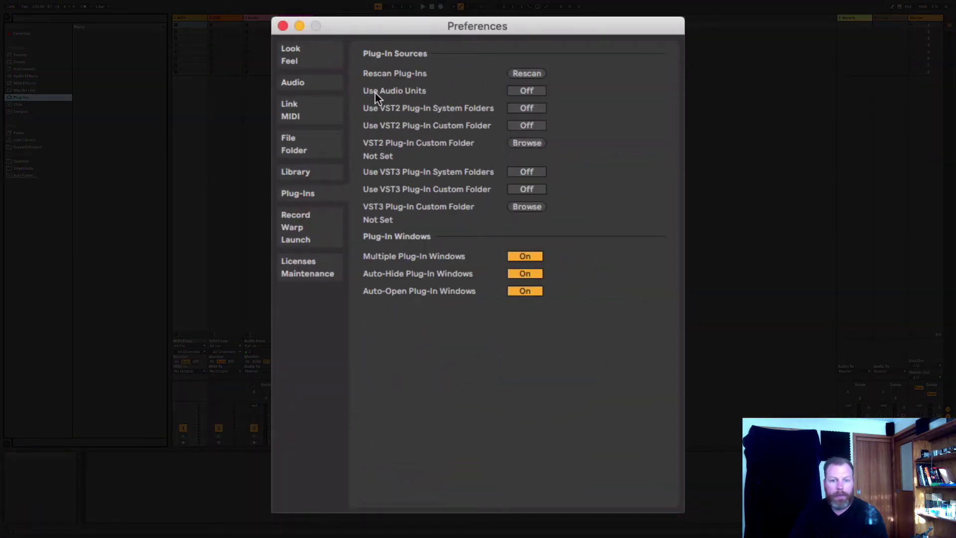
{"action": "left_click", "coordinate": [530, 110]}
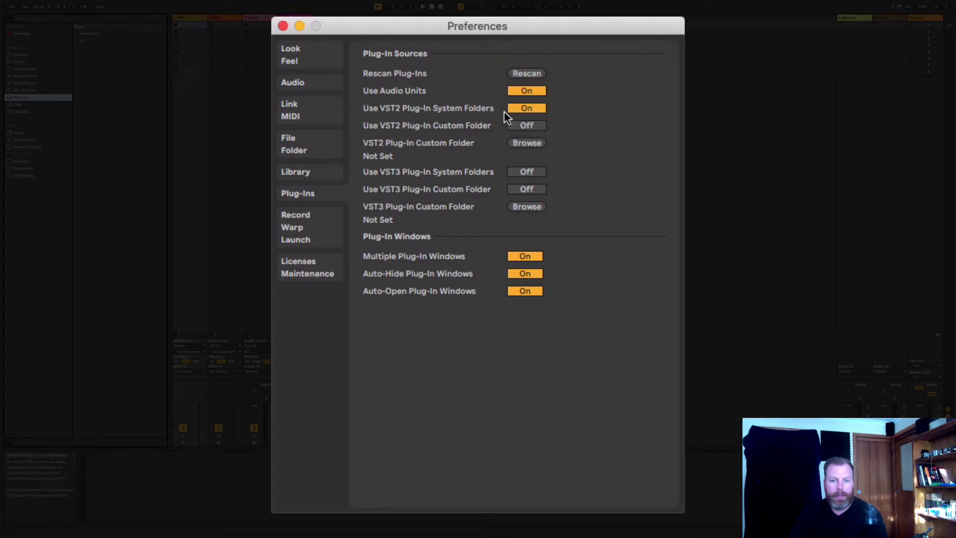
{"action": "left_click", "coordinate": [535, 126]}
{"action": "left_click", "coordinate": [695, 353]}
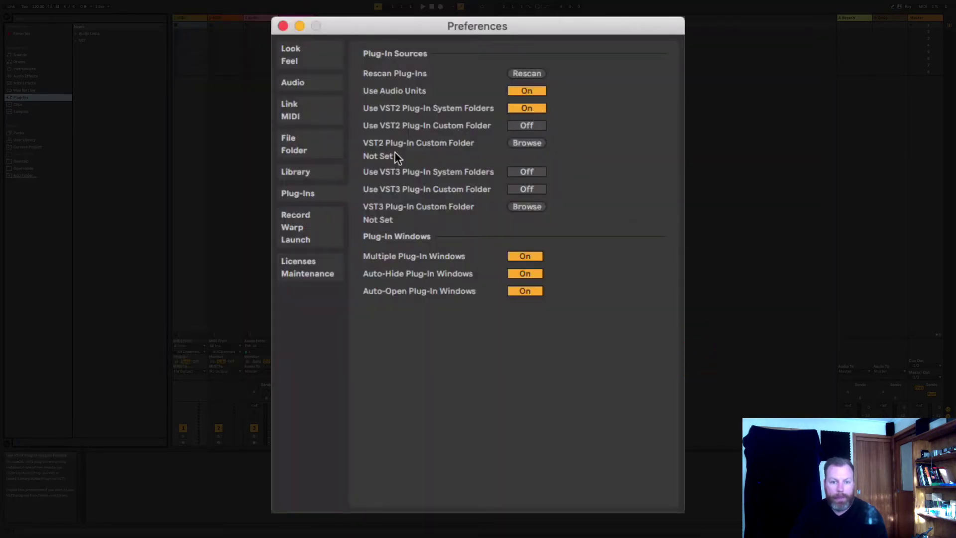
{"action": "left_click", "coordinate": [528, 172]}
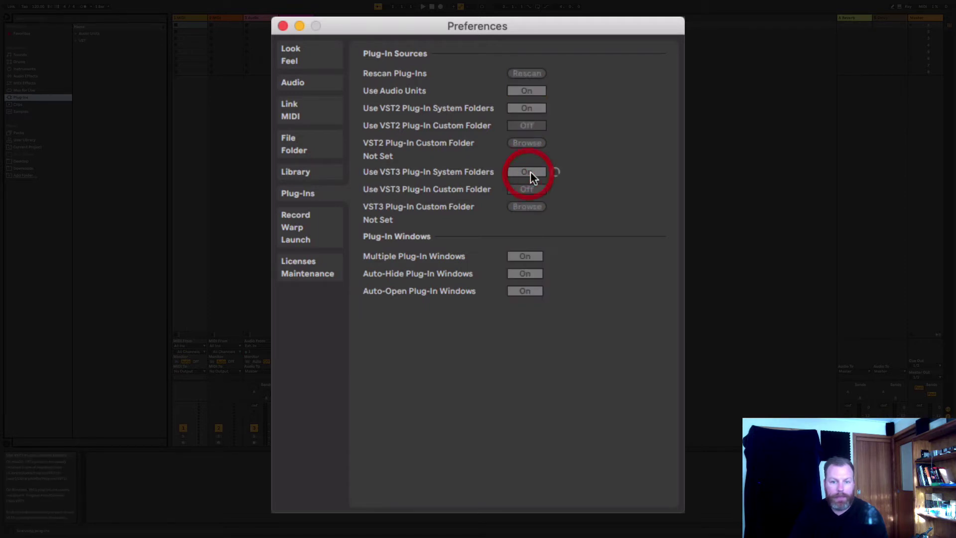
{"action": "left_click", "coordinate": [527, 75]}
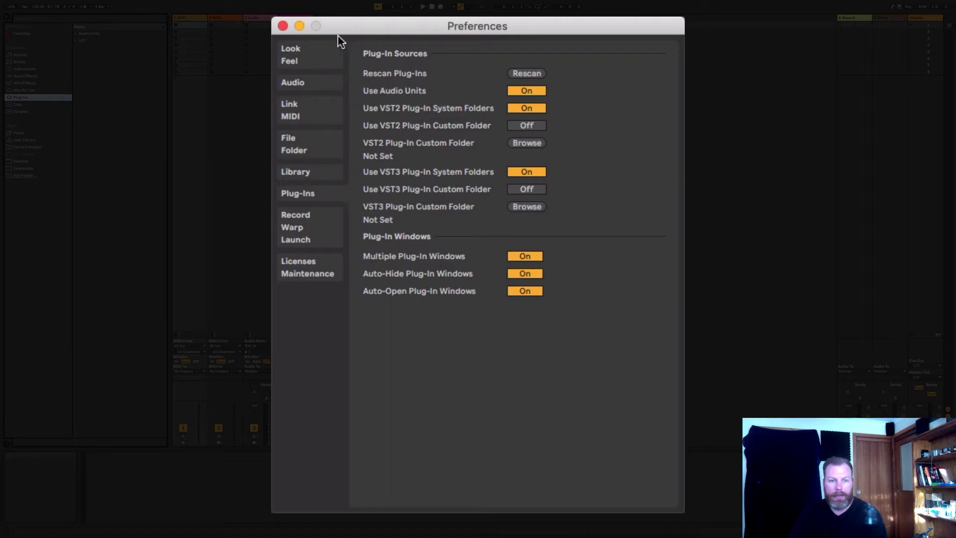
{"action": "left_click", "coordinate": [283, 26]}
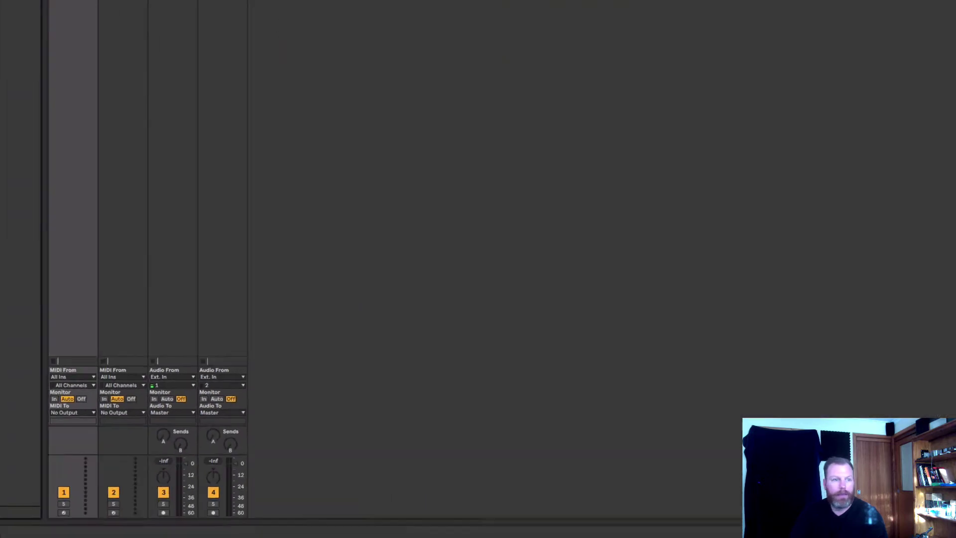
{"action": "left_click", "coordinate": [76, 41]}
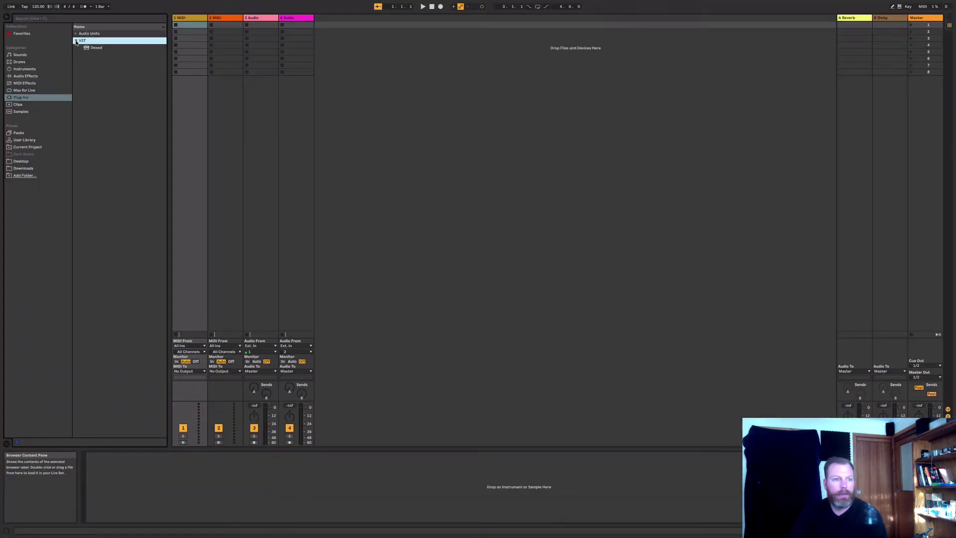
{"action": "left_click", "coordinate": [77, 41]}
{"action": "left_click", "coordinate": [77, 33]}
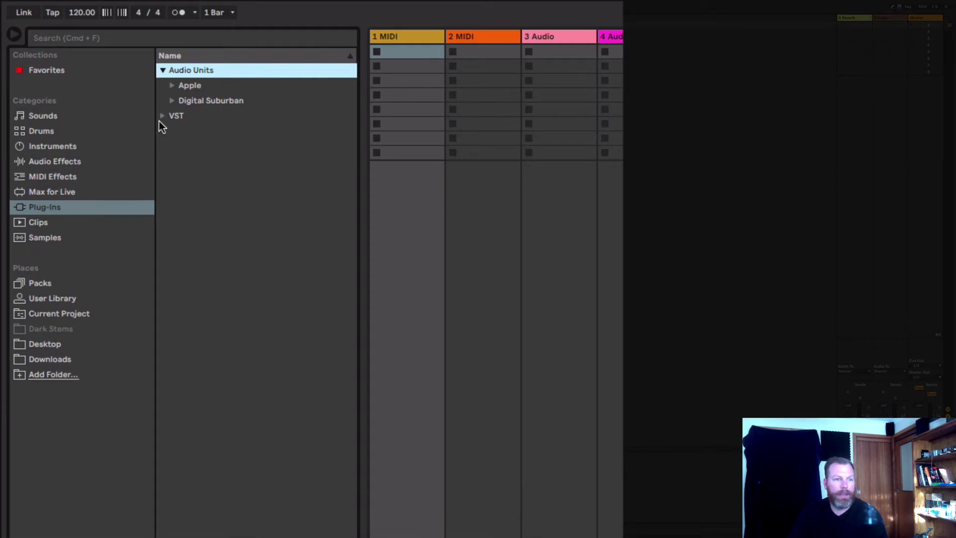
{"action": "left_click", "coordinate": [162, 115]}
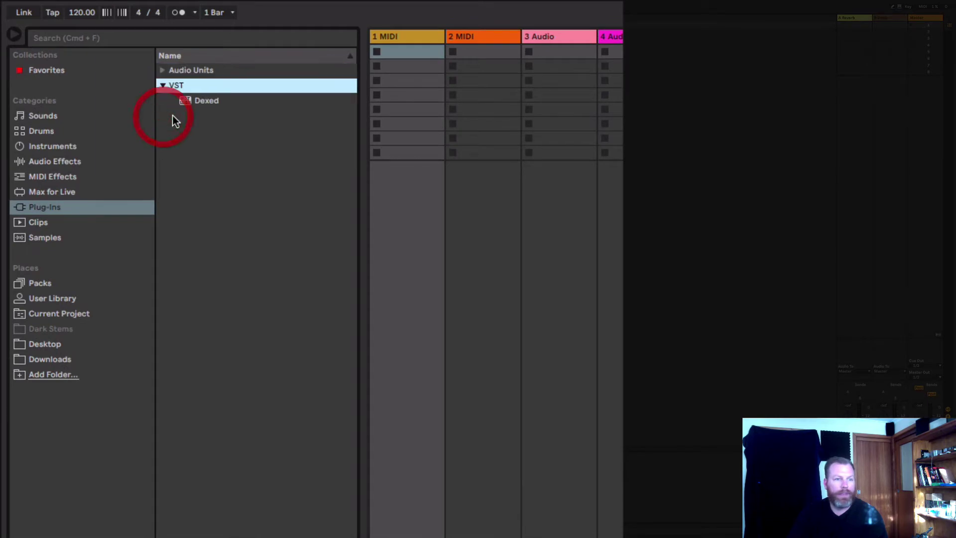
{"action": "left_click", "coordinate": [163, 71]}
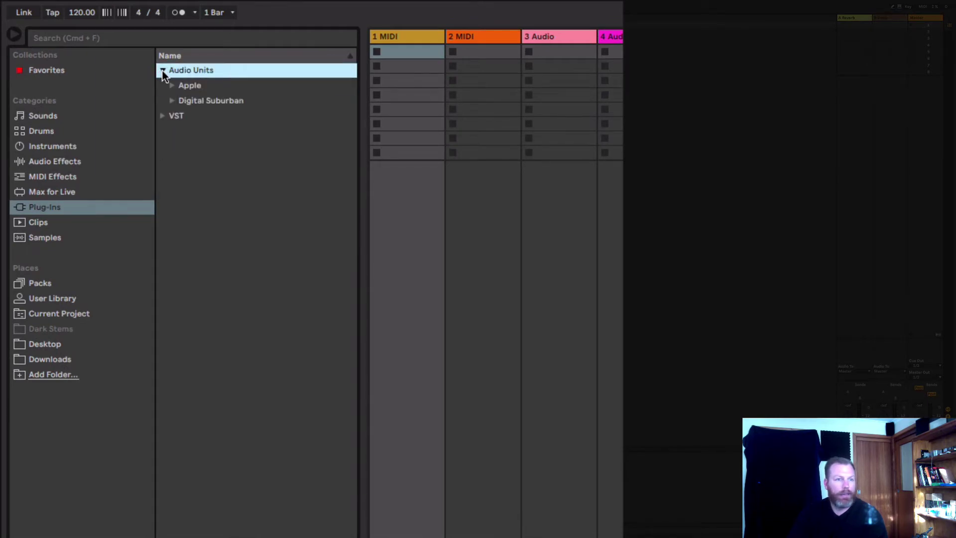
{"action": "left_click", "coordinate": [172, 100]}
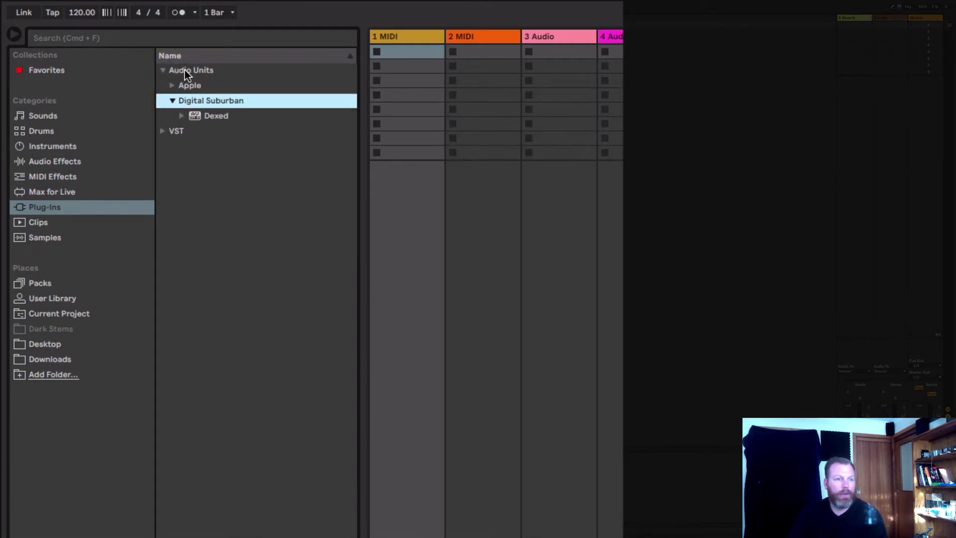
{"action": "left_click", "coordinate": [163, 131]}
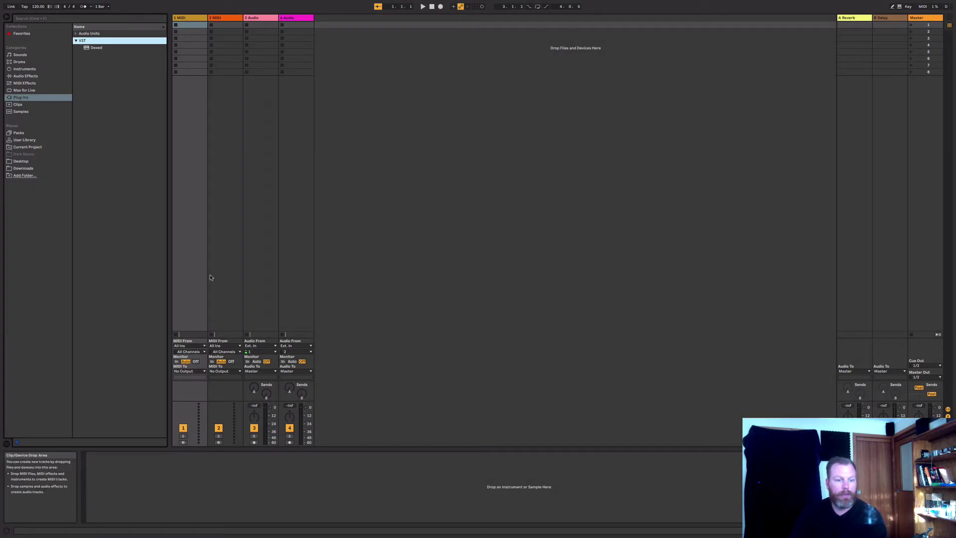
Select the 1 MIDI track in Arrangement View and drop Dexed onto it.
{"action": "left_click", "coordinate": [197, 20]}
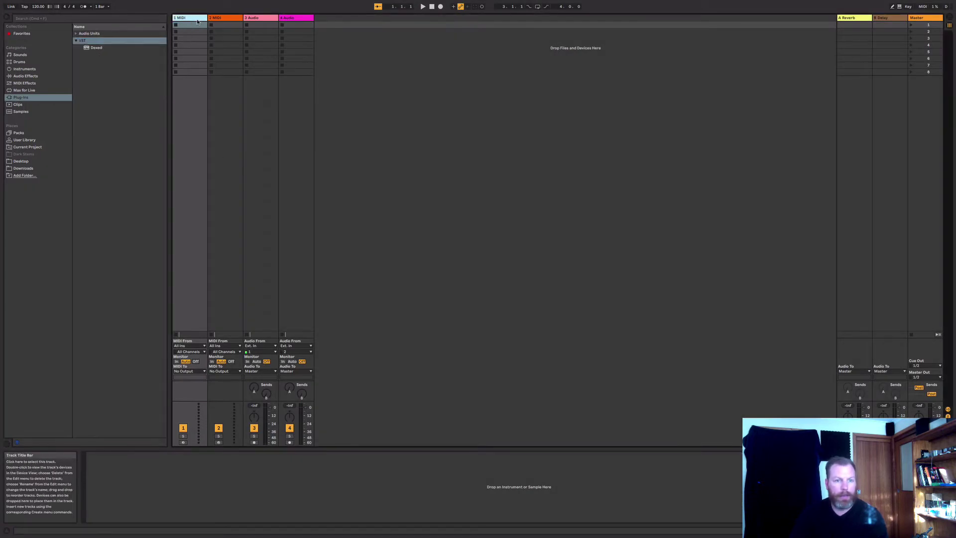
{"action": "key", "text": "Tab"}
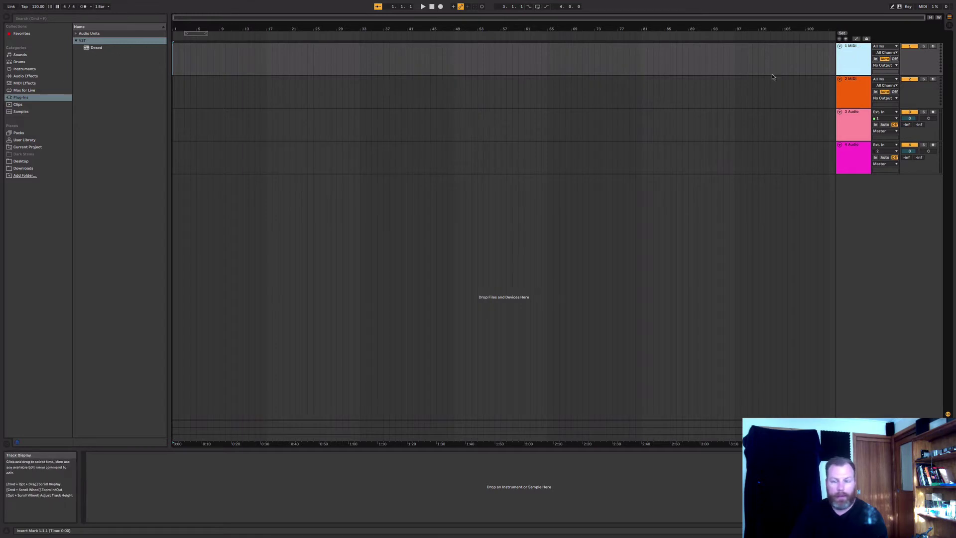
{"action": "left_click", "coordinate": [853, 58]}
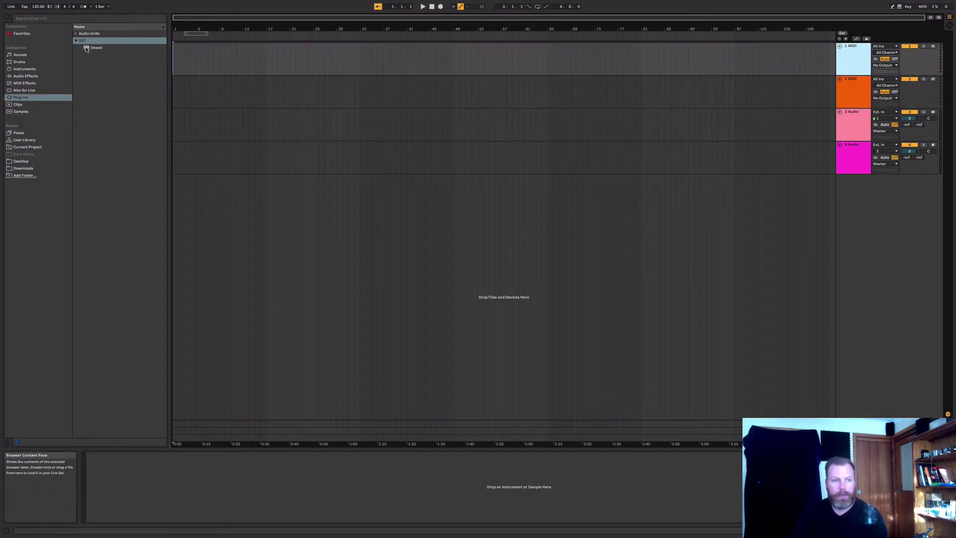
{"action": "left_click_drag", "start_coordinate": [87, 49], "coordinate": [848, 61]}
{"action": "left_click_drag", "start_coordinate": [77, 25], "coordinate": [334, 88]}
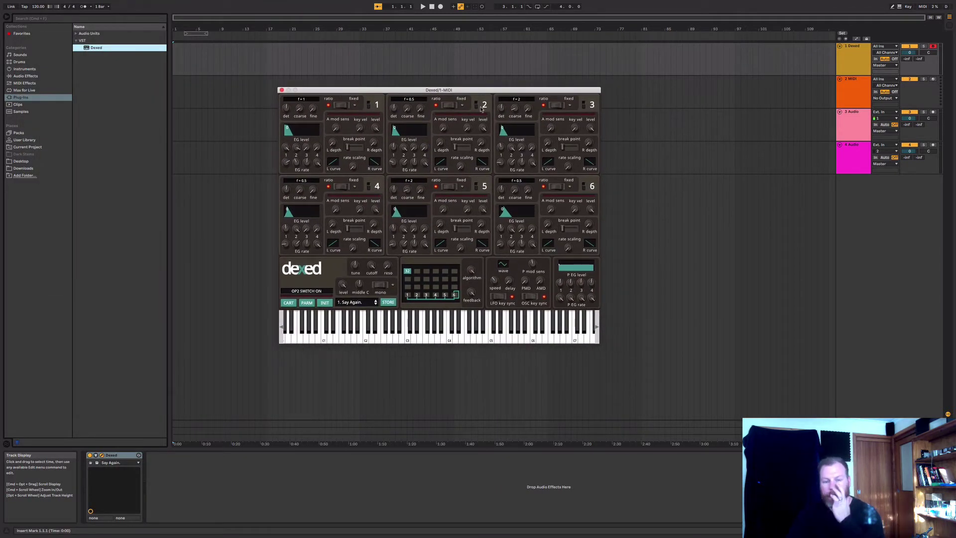
{"action": "left_click_drag", "start_coordinate": [471, 90], "coordinate": [499, 83]}
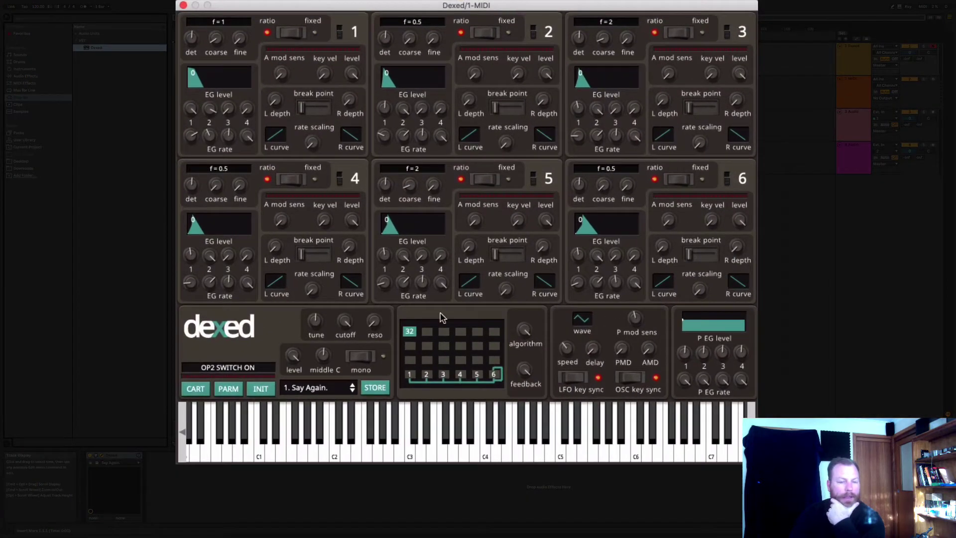
{"action": "left_click_drag", "start_coordinate": [400, 333], "coordinate": [410, 333]}
{"action": "left_click_drag", "start_coordinate": [364, 455], "coordinate": [334, 457]}
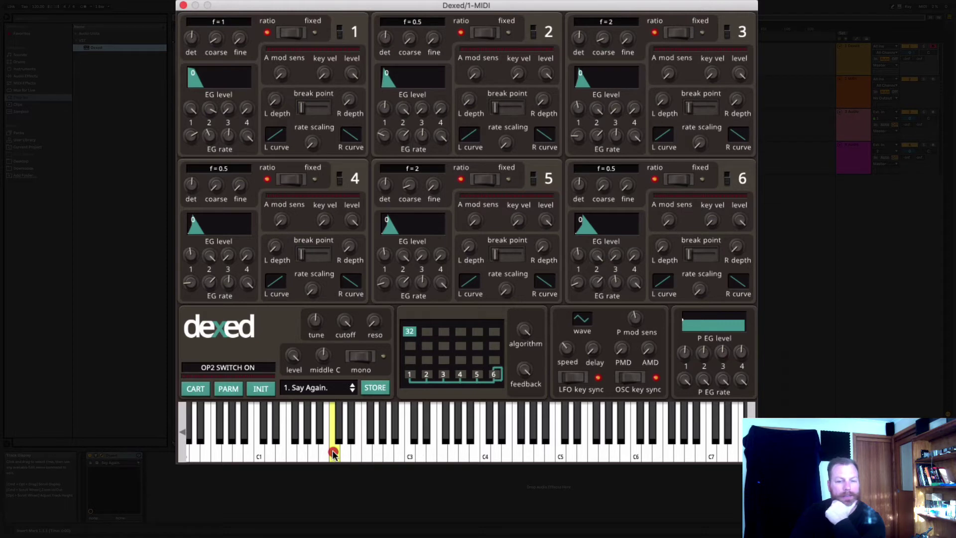
{"action": "left_click", "coordinate": [331, 453]}
{"action": "left_click", "coordinate": [386, 454]}
{"action": "left_click", "coordinate": [368, 456]}
{"action": "left_click", "coordinate": [387, 456]}
{"action": "left_click", "coordinate": [376, 456]}
{"action": "left_click", "coordinate": [378, 457]}
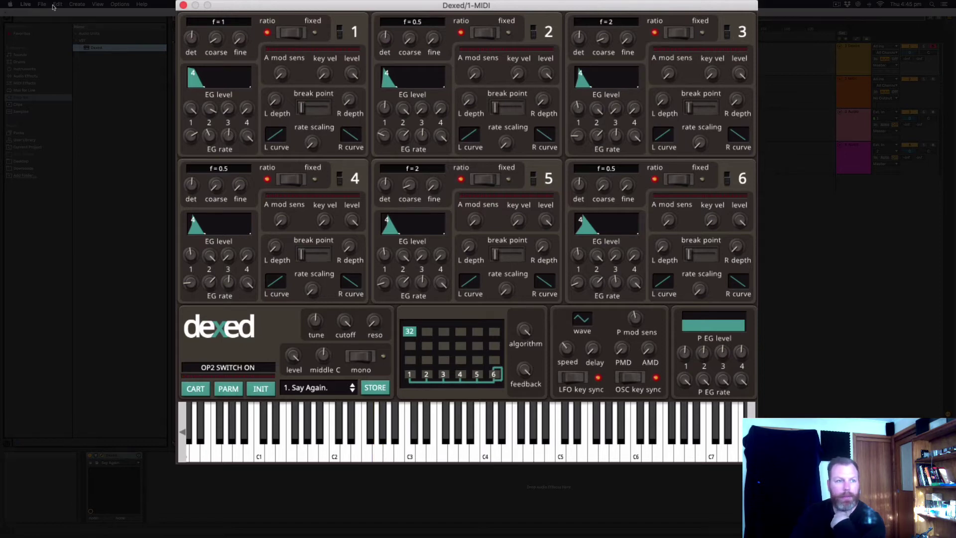
{"action": "left_click", "coordinate": [22, 4]}
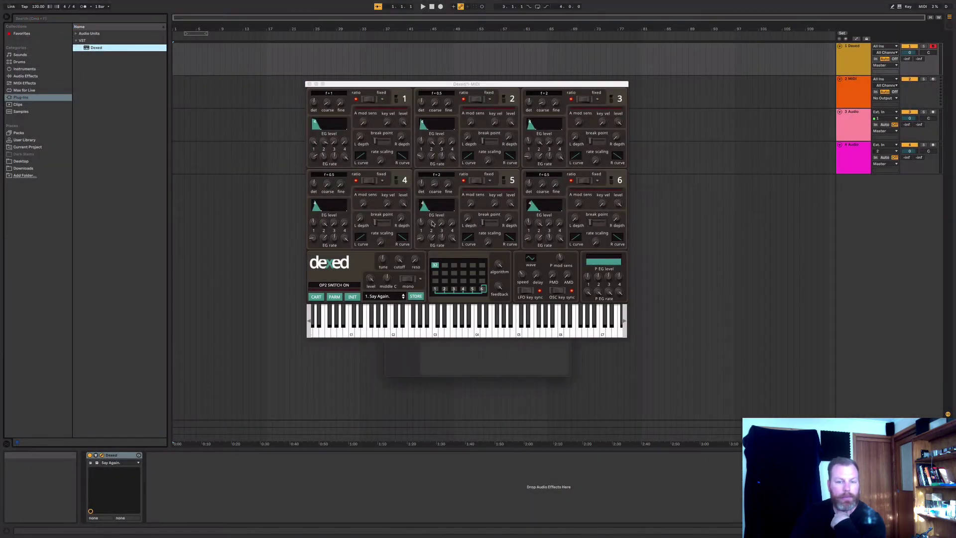
{"action": "left_click_drag", "start_coordinate": [429, 83], "coordinate": [690, 91]}
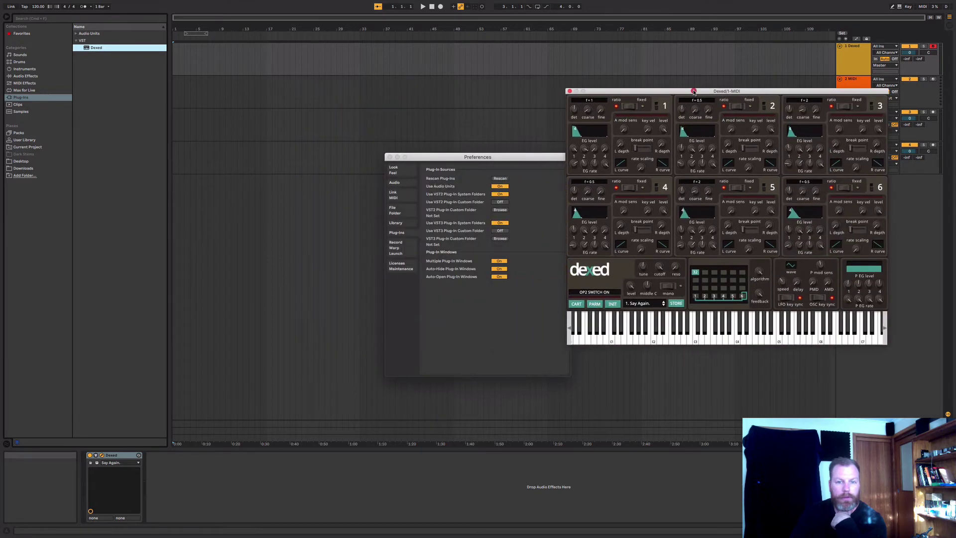
{"action": "left_click", "coordinate": [389, 156]}
{"action": "left_click_drag", "start_coordinate": [627, 92], "coordinate": [437, 91]}
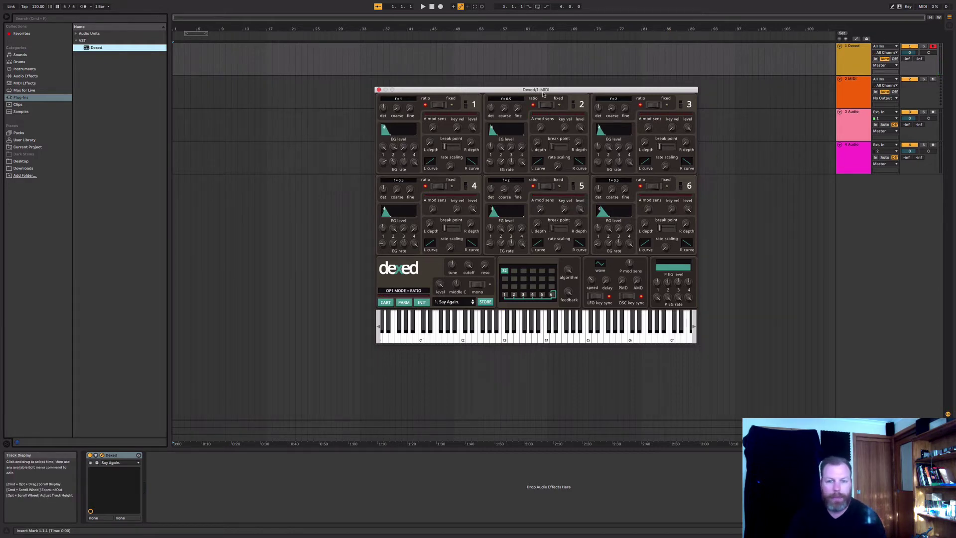
{"action": "left_click_drag", "start_coordinate": [518, 89], "coordinate": [400, 91]}
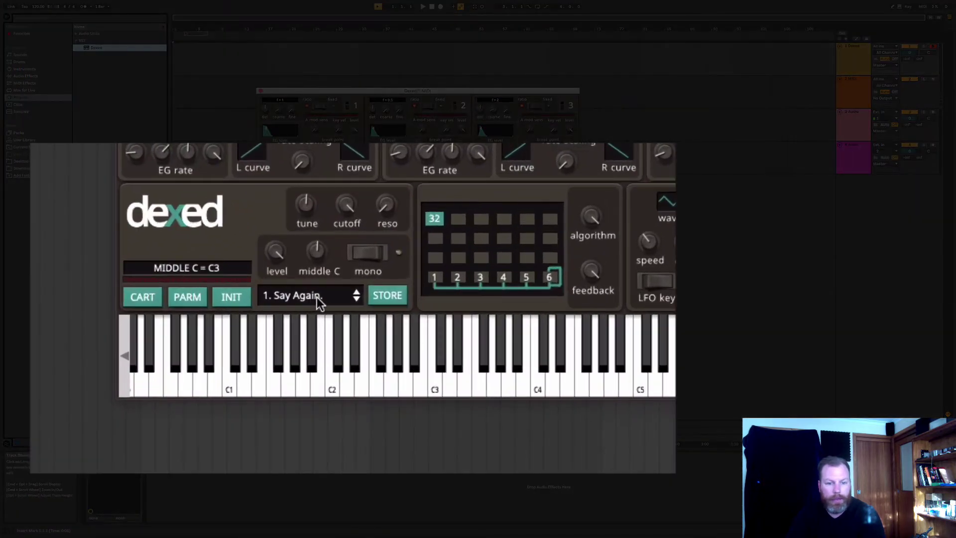
Load the 2. LAURIE preset from Dexed's preset list.
{"action": "left_click", "coordinate": [305, 297]}
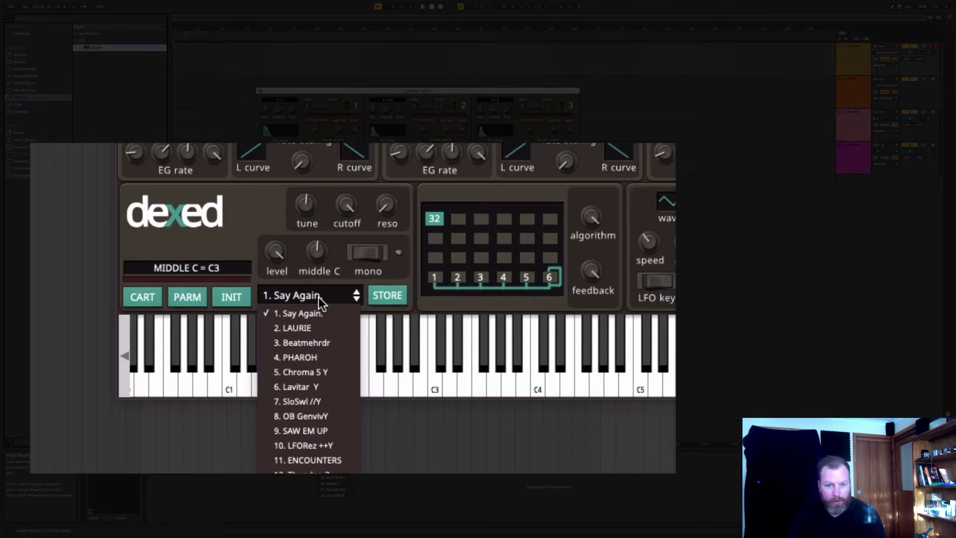
{"action": "left_click", "coordinate": [313, 328]}
{"action": "left_click", "coordinate": [327, 331]}
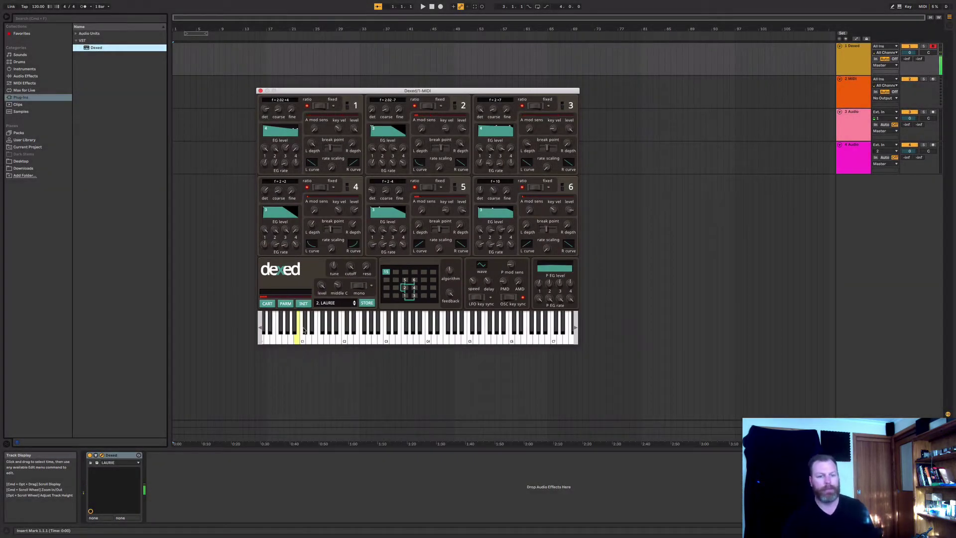
Audition LAURIE, then add a Pitch MIDI effect at -12 st before Dexed.
{"action": "left_click", "coordinate": [394, 322]}
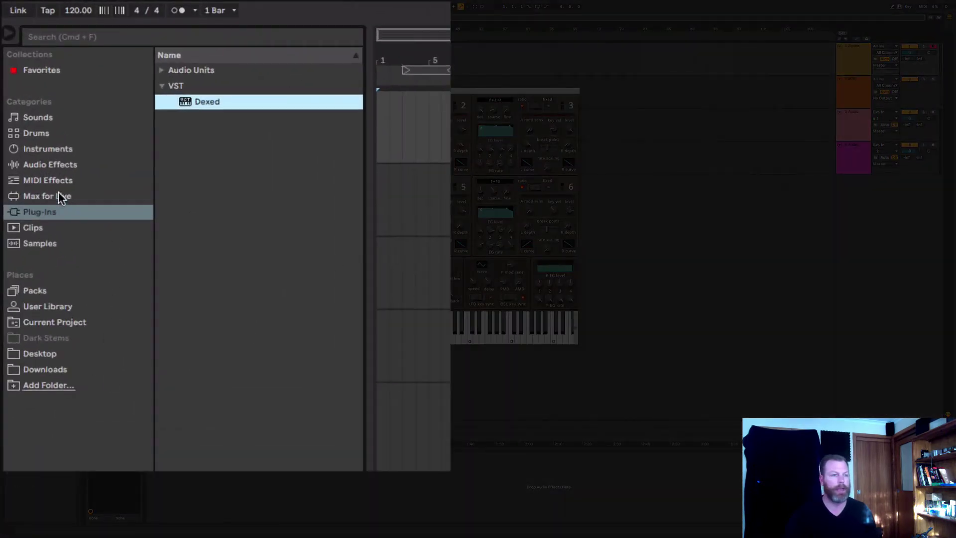
{"action": "left_click", "coordinate": [49, 180]}
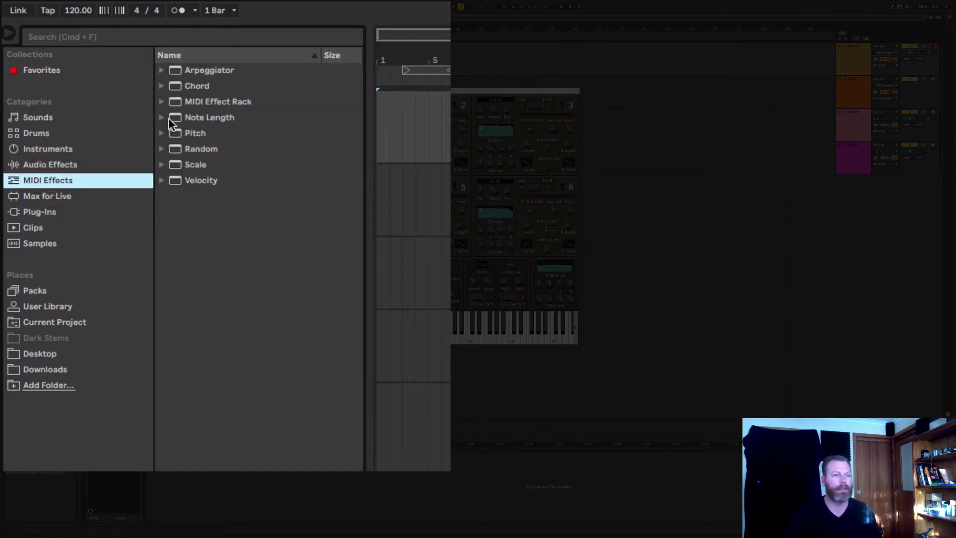
{"action": "left_click", "coordinate": [174, 133]}
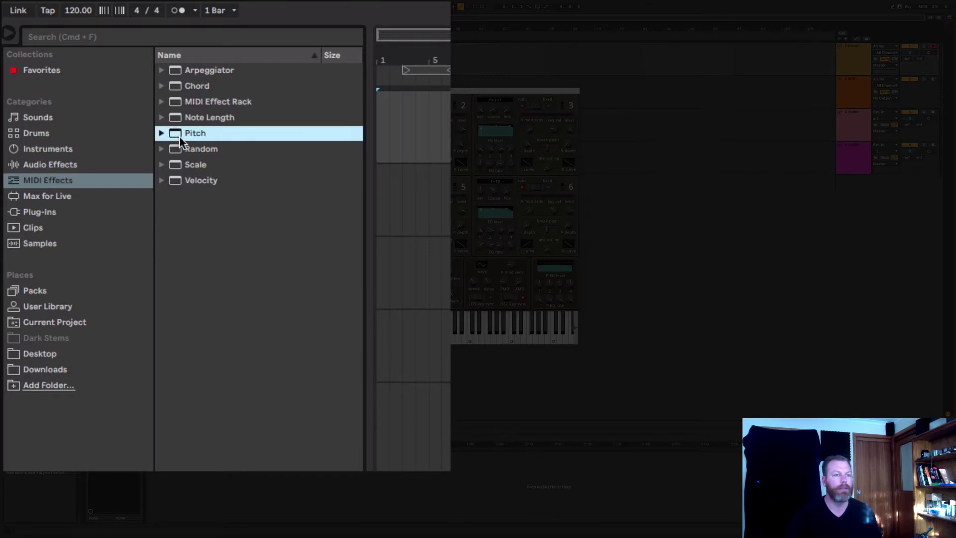
{"action": "left_click", "coordinate": [163, 133]}
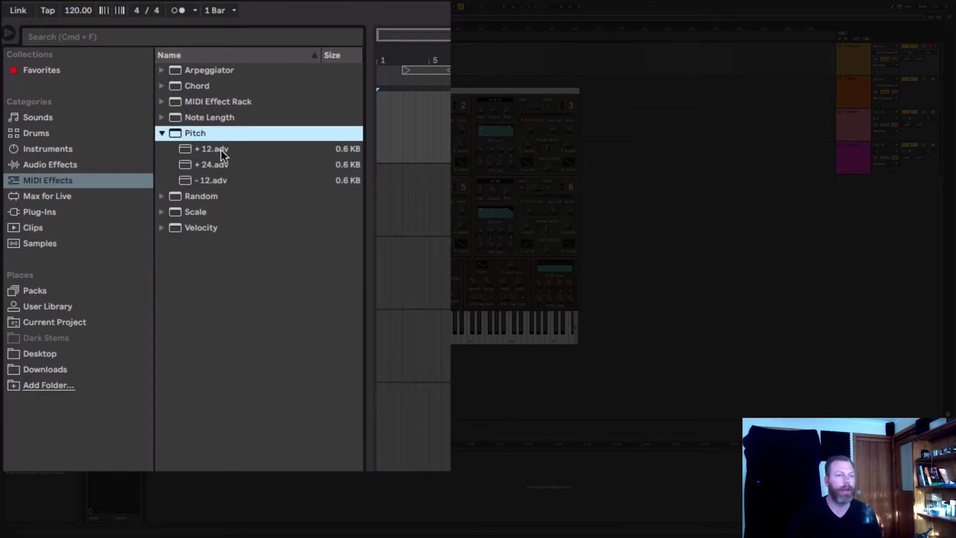
{"action": "double_click", "coordinate": [198, 180]}
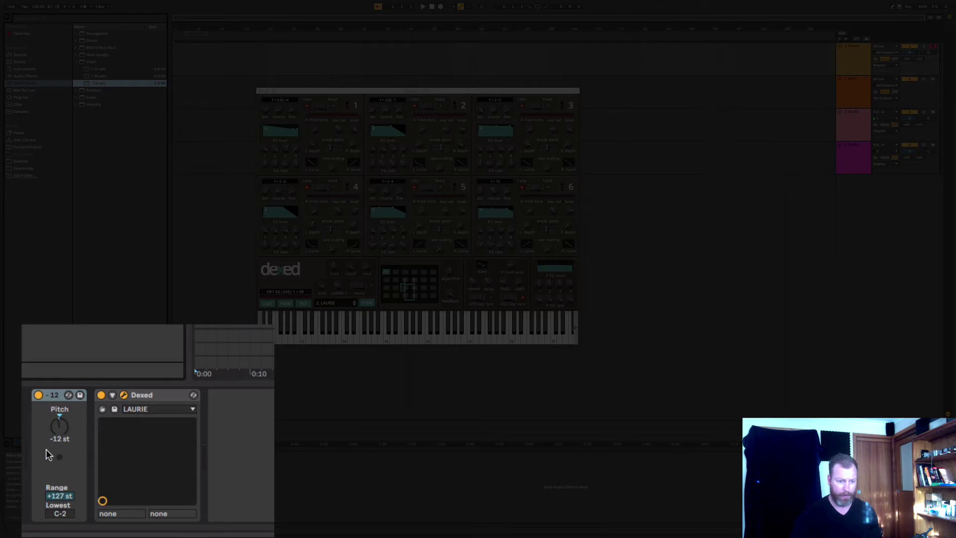
{"action": "left_click", "coordinate": [39, 396]}
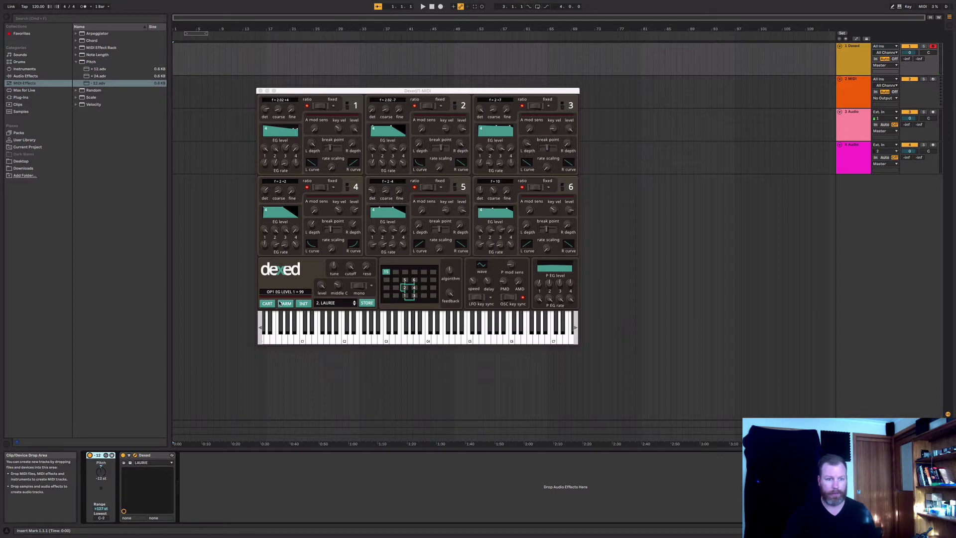
Load the 3. Beatmehrdr preset in Dexed, then switch to 4. PHAROH and play a note.
{"action": "left_click", "coordinate": [353, 305]}
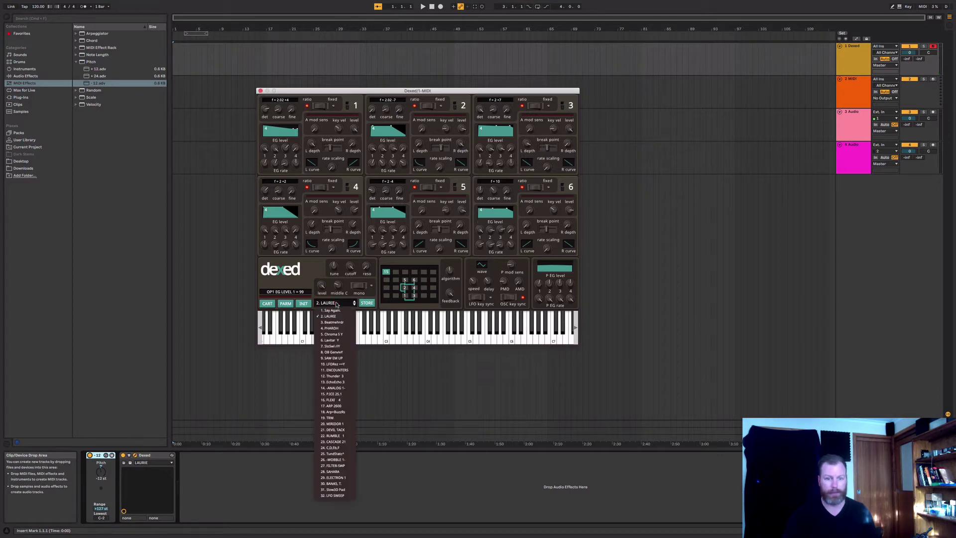
{"action": "left_click", "coordinate": [340, 323]}
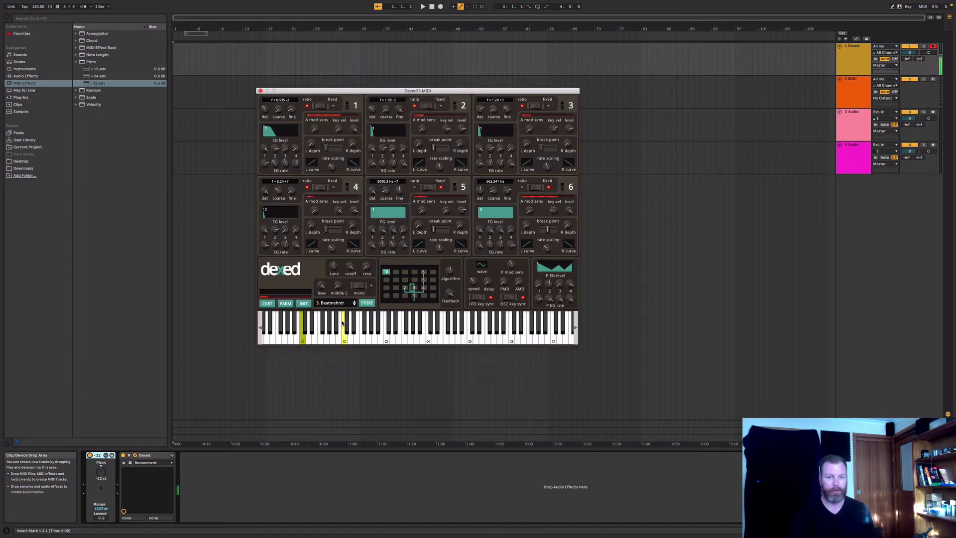
{"action": "left_click", "coordinate": [336, 304]}
{"action": "left_click", "coordinate": [342, 329]}
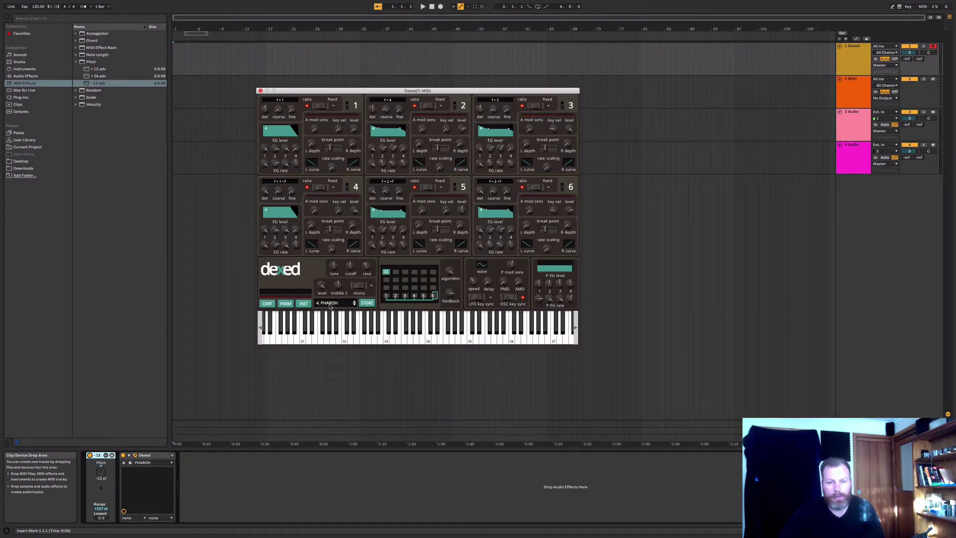
{"action": "left_click", "coordinate": [336, 319]}
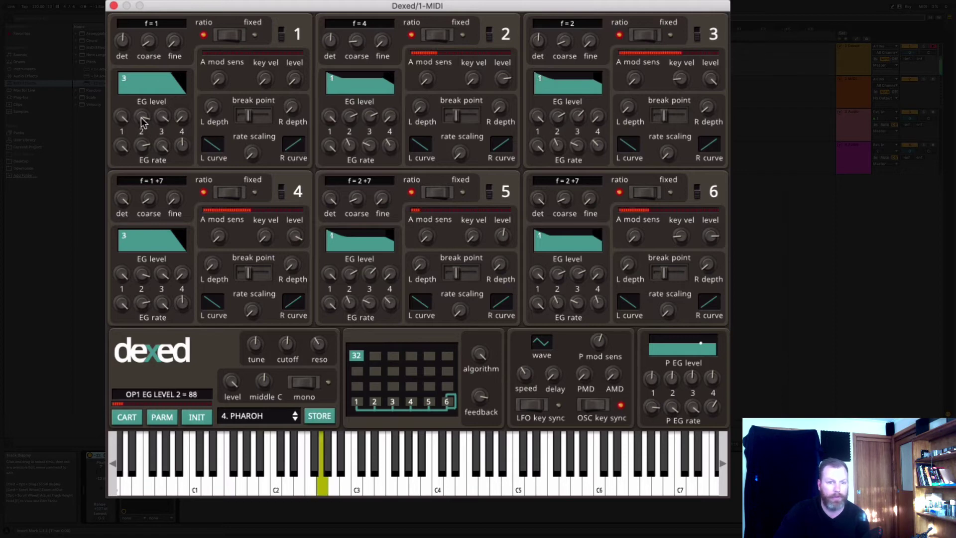
Adjust operator 2's envelope level and set operators 3 and 6's second envelope rates to 39 and 38.
{"action": "left_click", "coordinate": [133, 184]}
{"action": "left_click_drag", "start_coordinate": [350, 120], "coordinate": [351, 153]}
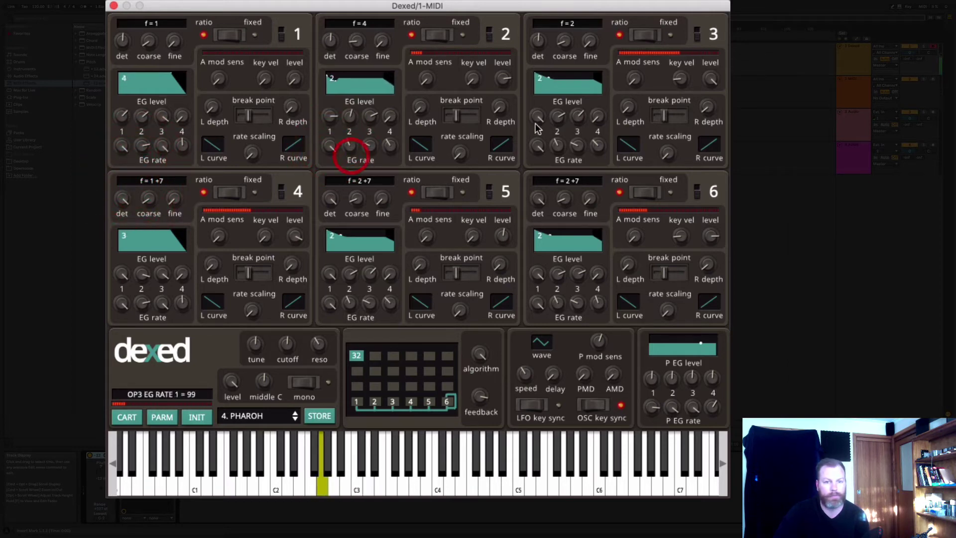
{"action": "left_click_drag", "start_coordinate": [577, 120], "coordinate": [572, 139]}
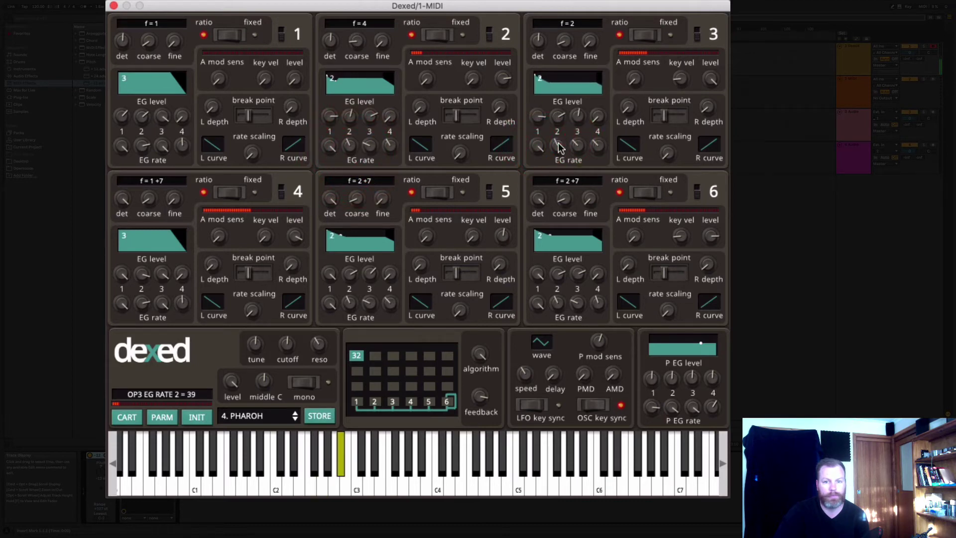
{"action": "left_click", "coordinate": [557, 145]}
{"action": "left_click", "coordinate": [552, 300]}
{"action": "left_click", "coordinate": [352, 284]}
Set operator 4's envelope: level 4 to 0, level 1 to 99, rate 1 to 79, rate 2 to 76.
{"action": "left_click", "coordinate": [348, 304]}
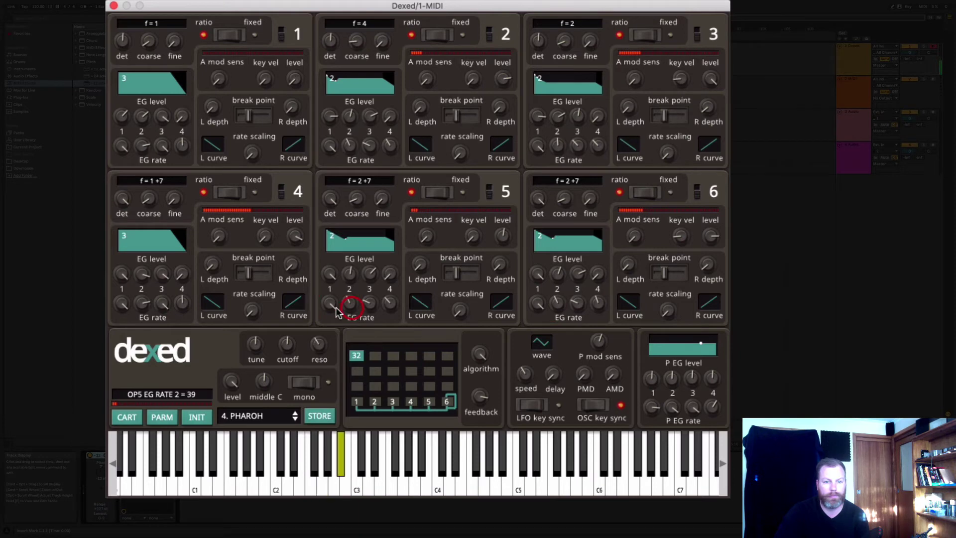
{"action": "left_click", "coordinate": [168, 282]}
{"action": "left_click", "coordinate": [123, 283]}
{"action": "left_click", "coordinate": [123, 304]}
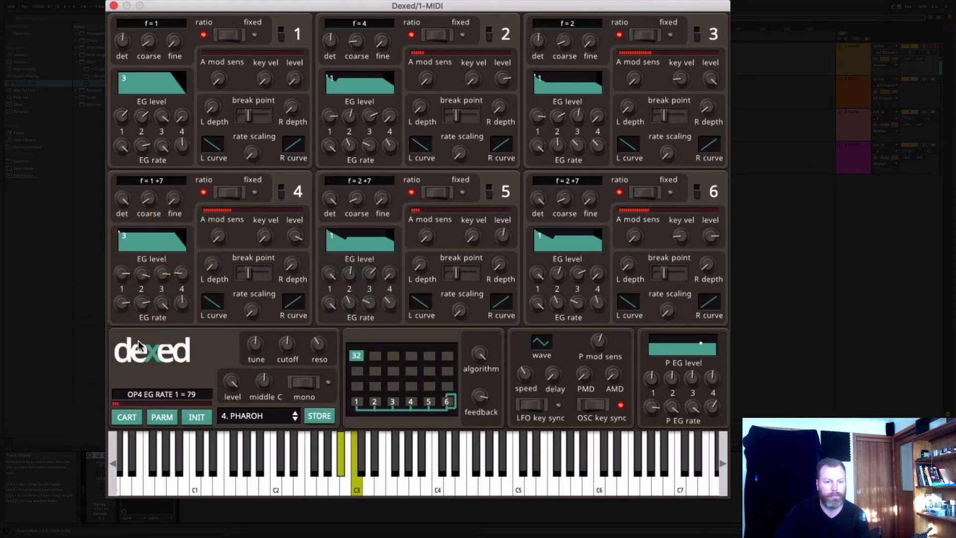
{"action": "left_click", "coordinate": [141, 305]}
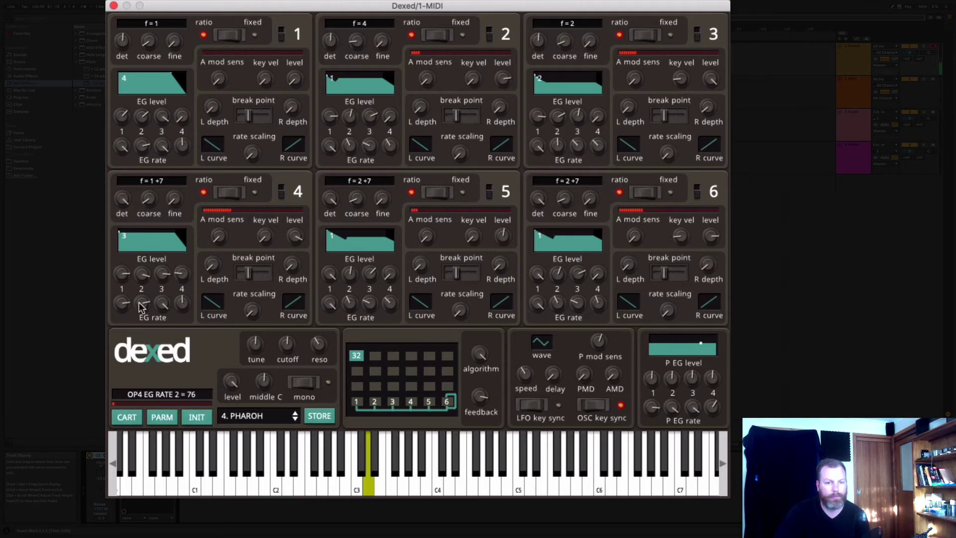
Reshape operator 5's envelope level and shape.
{"action": "mouse_move", "coordinate": [333, 302]}
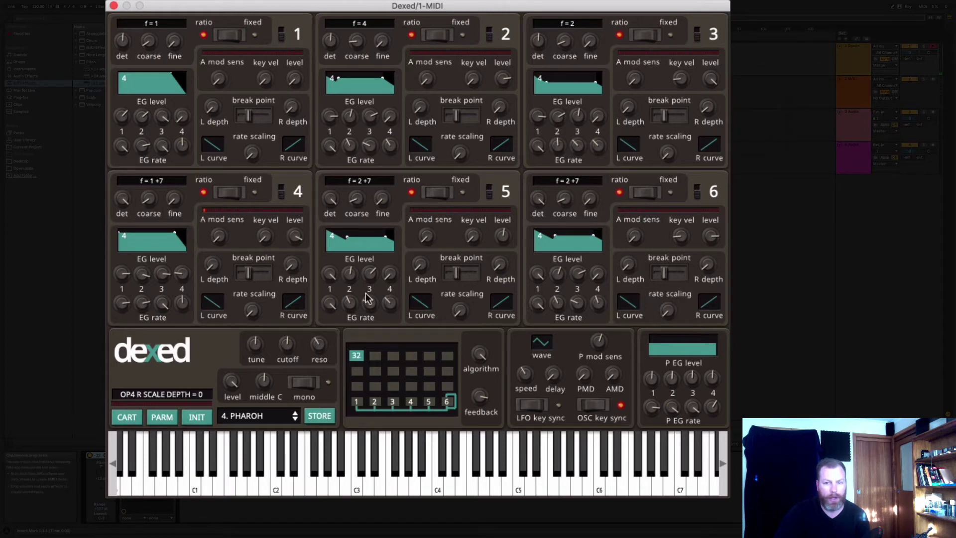
{"action": "mouse_move", "coordinate": [350, 49]}
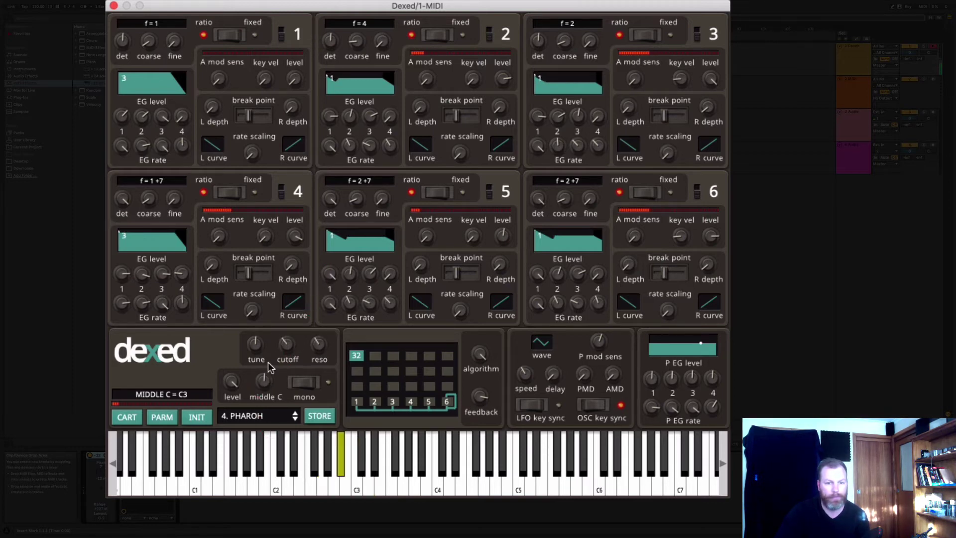
{"action": "left_click", "coordinate": [345, 280]}
{"action": "left_click", "coordinate": [373, 246]}
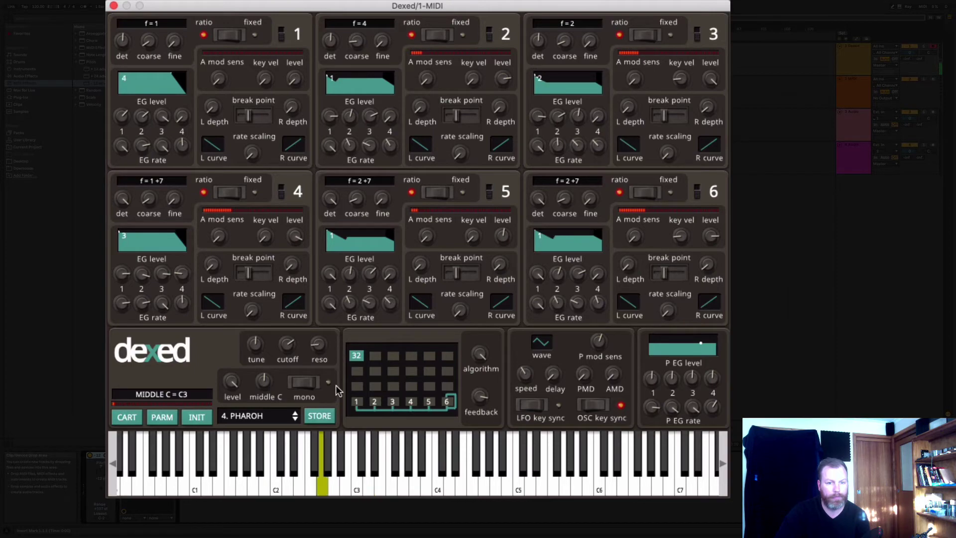
{"action": "left_click", "coordinate": [369, 240]}
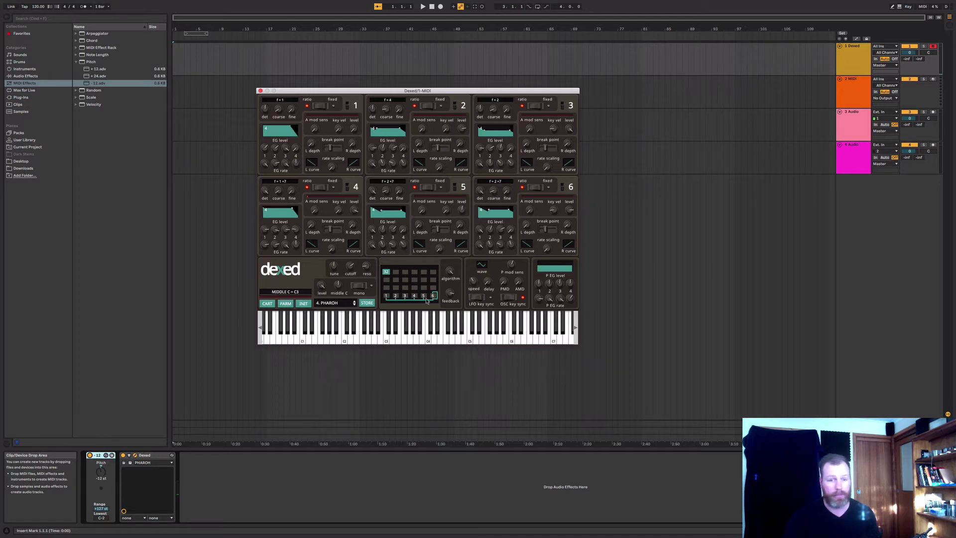
Play a note on the edited PHAROH patch and check its feedback amount of 6.
{"action": "left_click", "coordinate": [437, 316]}
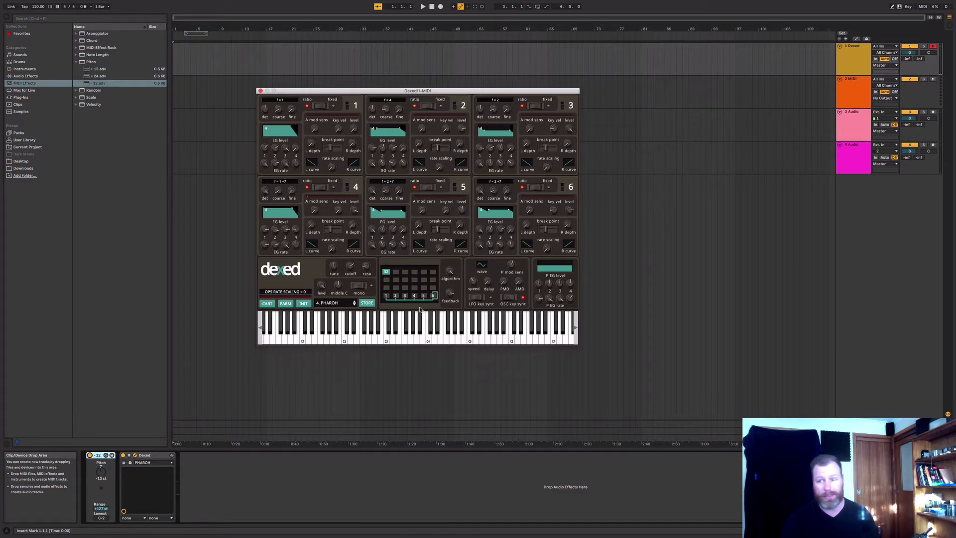
{"action": "left_click", "coordinate": [448, 296]}
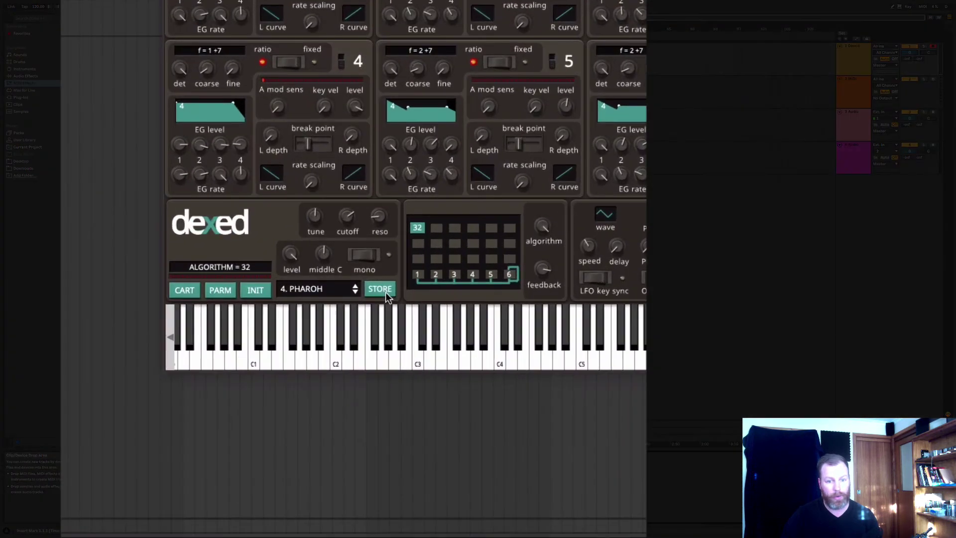
Store the edited patch as program 1 named 'Nat Synth', replacing Say Again.
{"action": "left_click", "coordinate": [371, 305]}
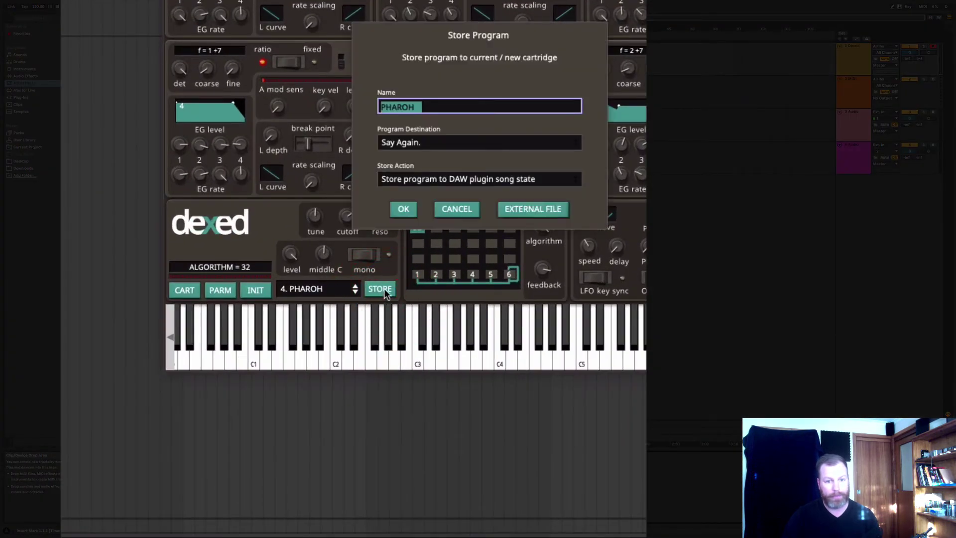
{"action": "type", "text": "Nats Sof"}
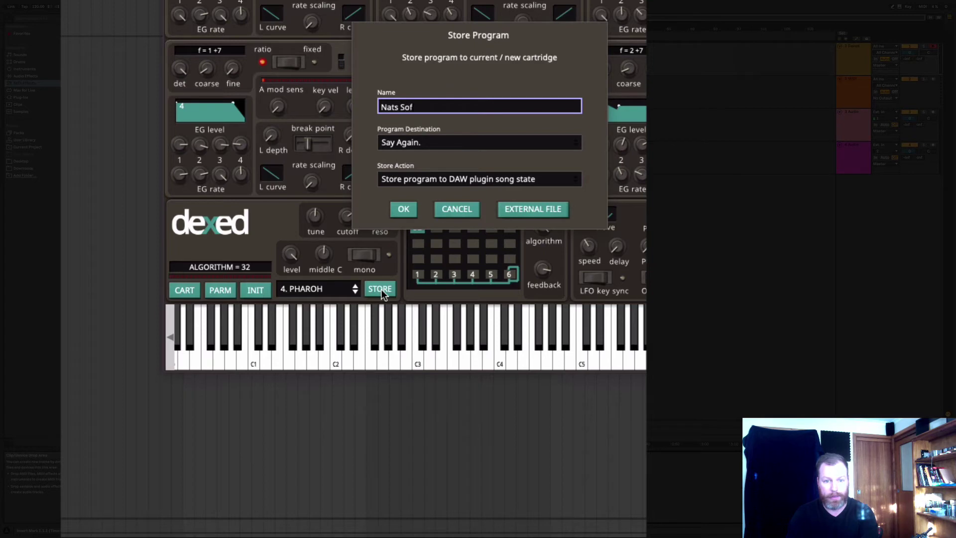
{"action": "type", "text": "t Synth 1"}
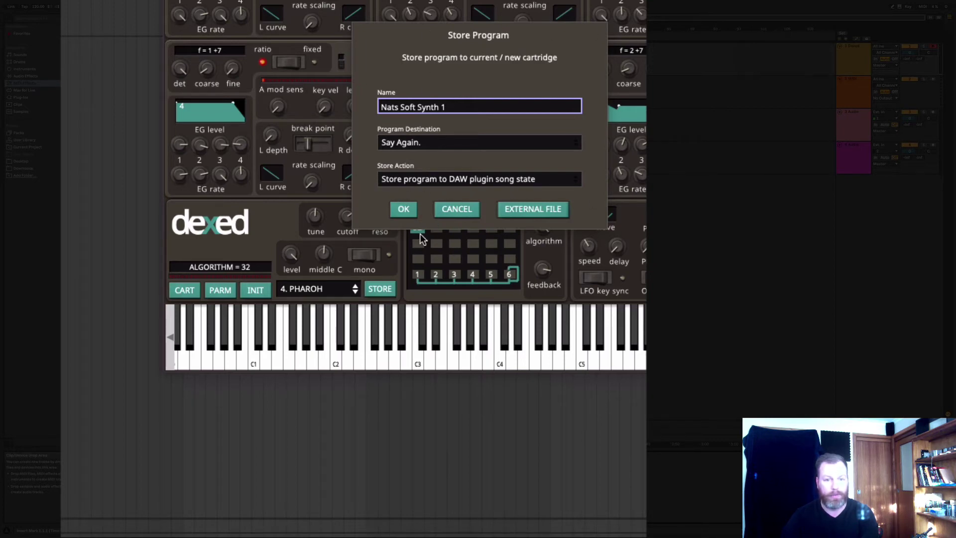
{"action": "left_click", "coordinate": [542, 209]}
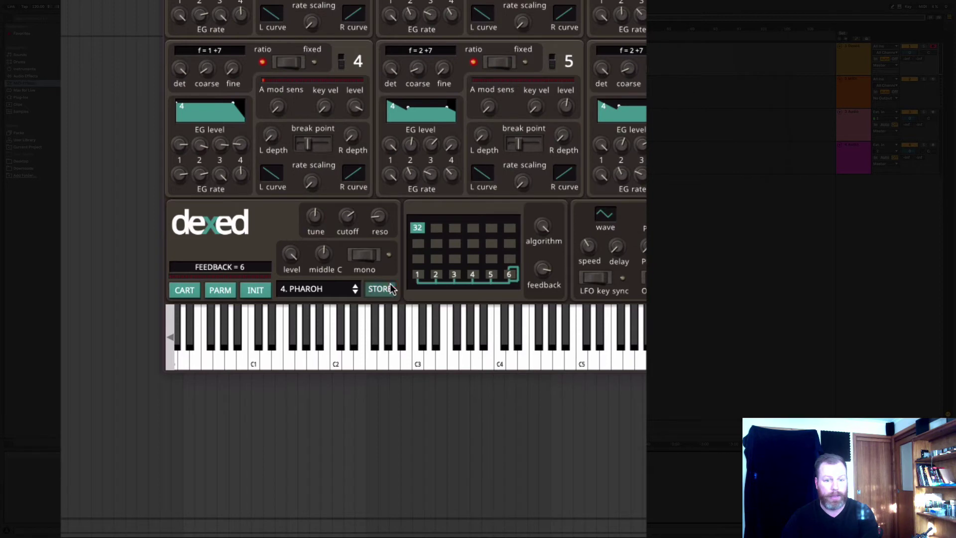
{"action": "left_click", "coordinate": [381, 288]}
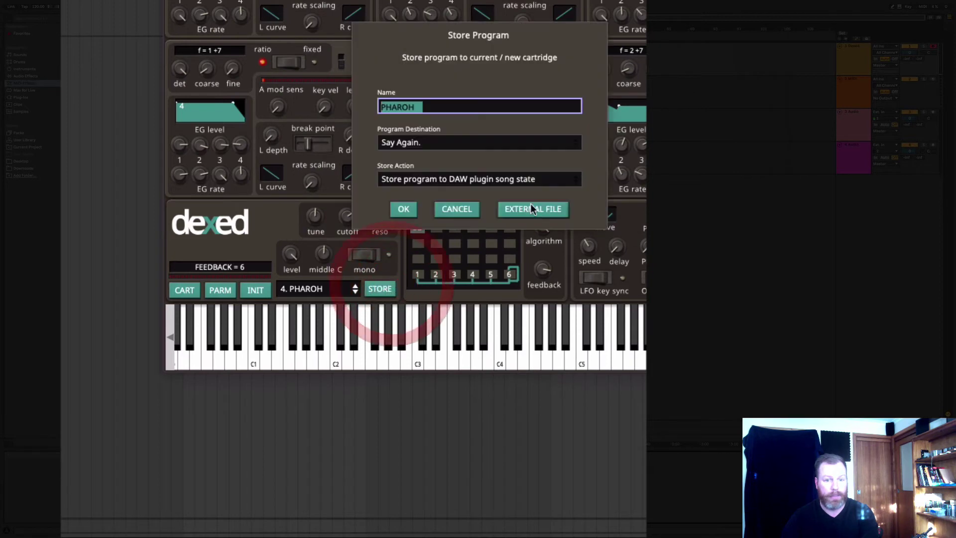
{"action": "type", "text": "Nat Synth 1"}
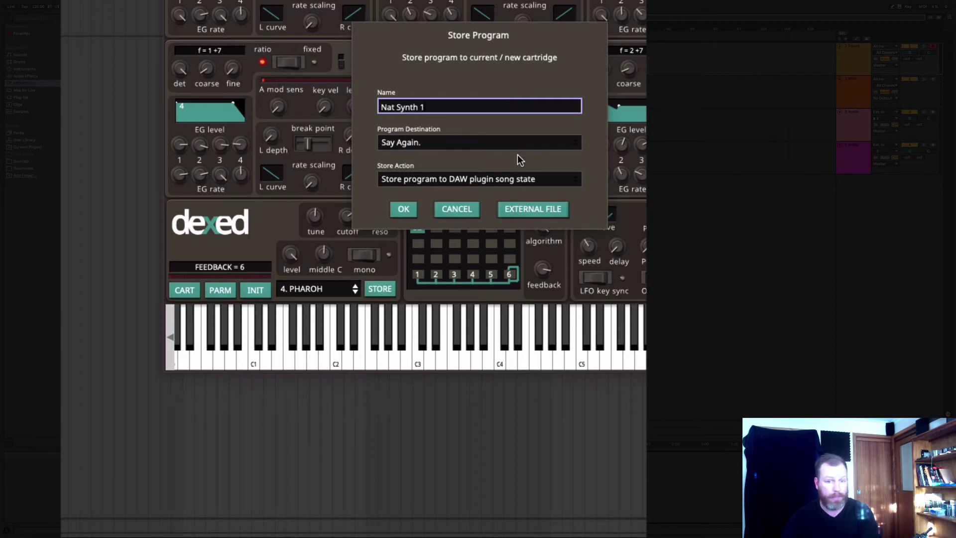
{"action": "left_click", "coordinate": [405, 209]}
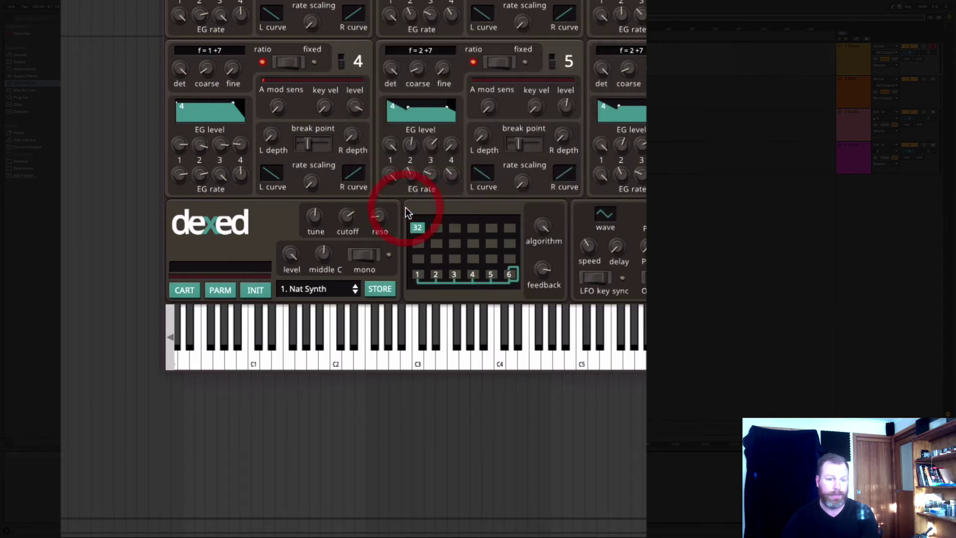
{"action": "left_click", "coordinate": [316, 289]}
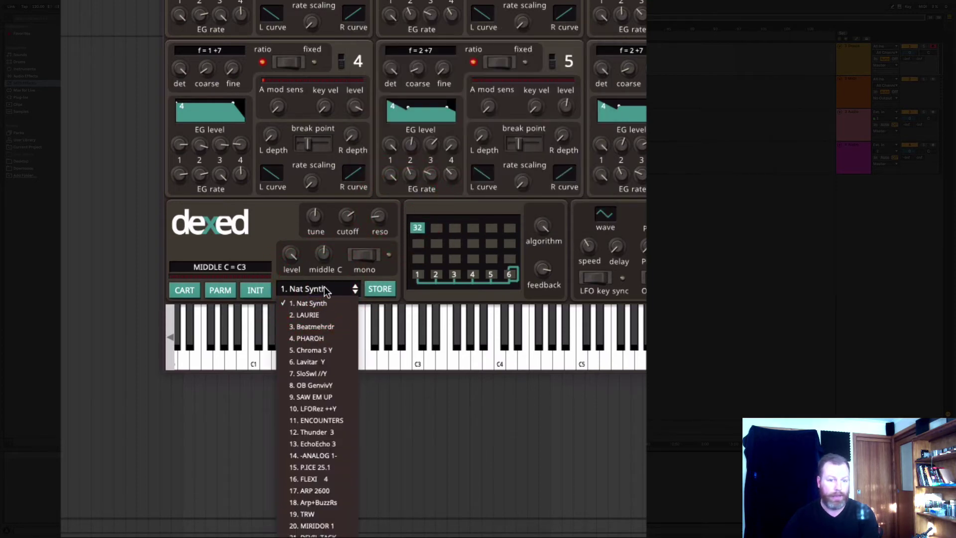
Compare 2. LAURIE with the stored Nat Synth program, ending on 6. Lavitar Y.
{"action": "left_click", "coordinate": [326, 313]}
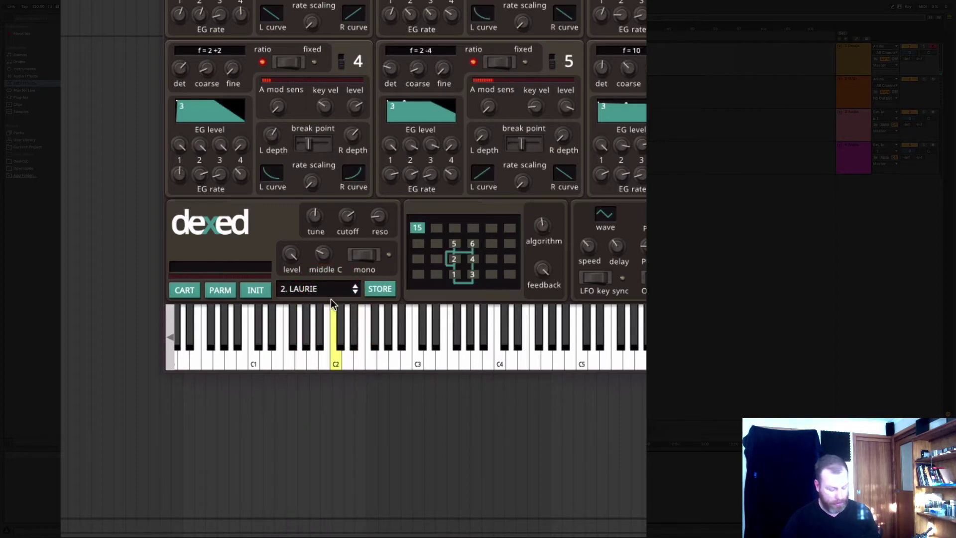
{"action": "left_click", "coordinate": [326, 292]}
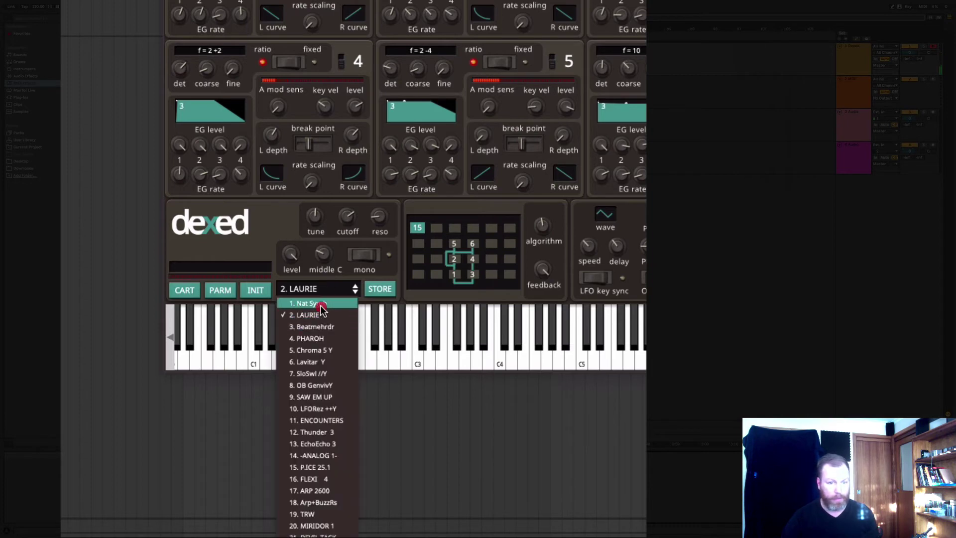
{"action": "left_click", "coordinate": [321, 305]}
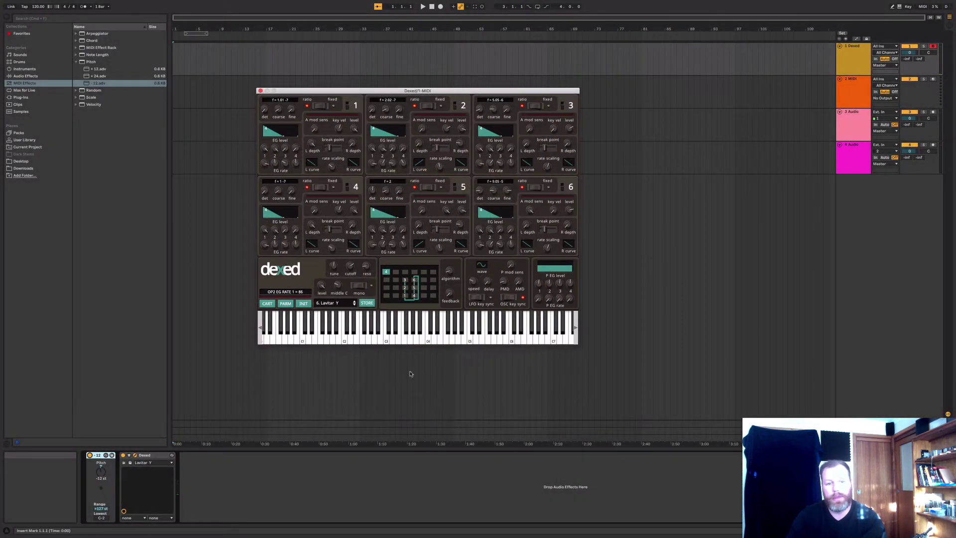
{"action": "mouse_move", "coordinate": [283, 115]}
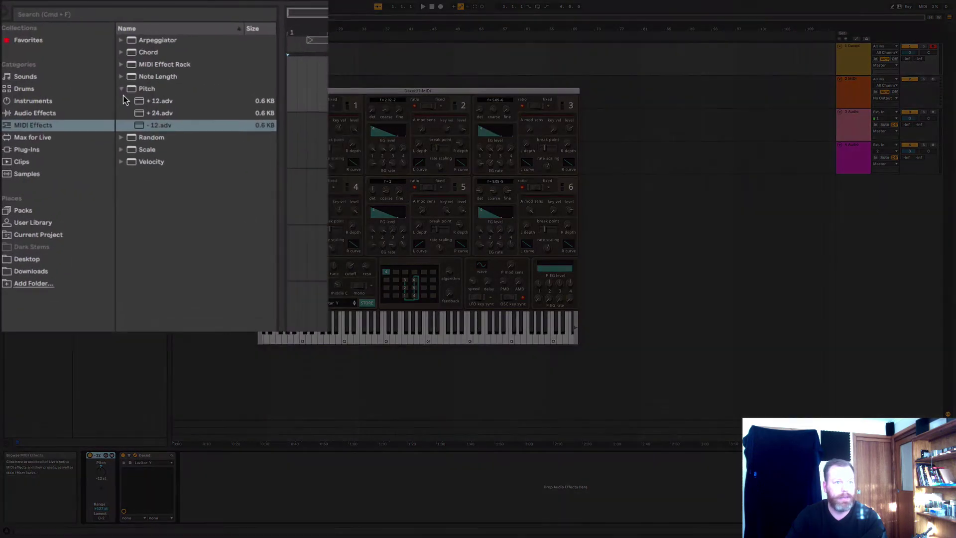
Insert an Arpeggiator between Pitch and Dexed on track 1 and close the Dexed window.
{"action": "left_click", "coordinate": [75, 62]}
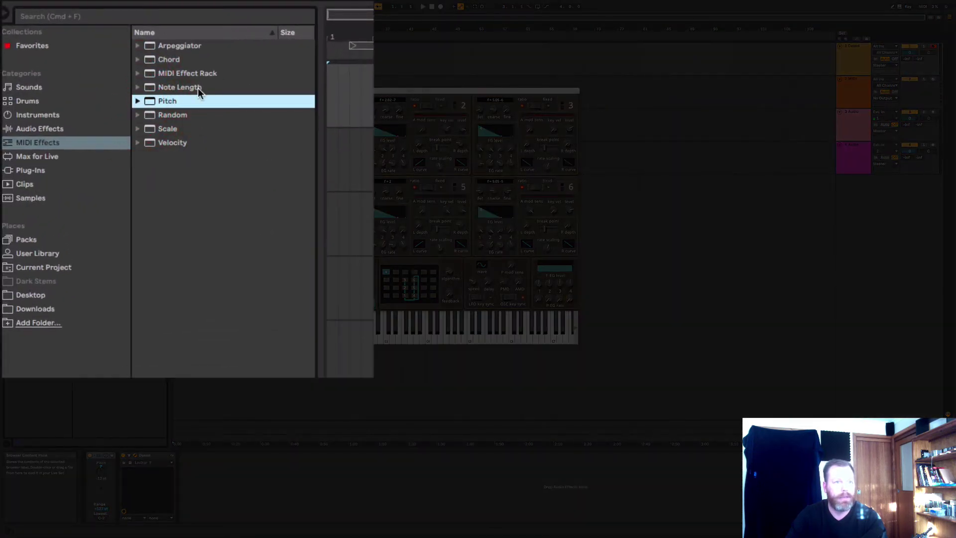
{"action": "left_click", "coordinate": [167, 46]}
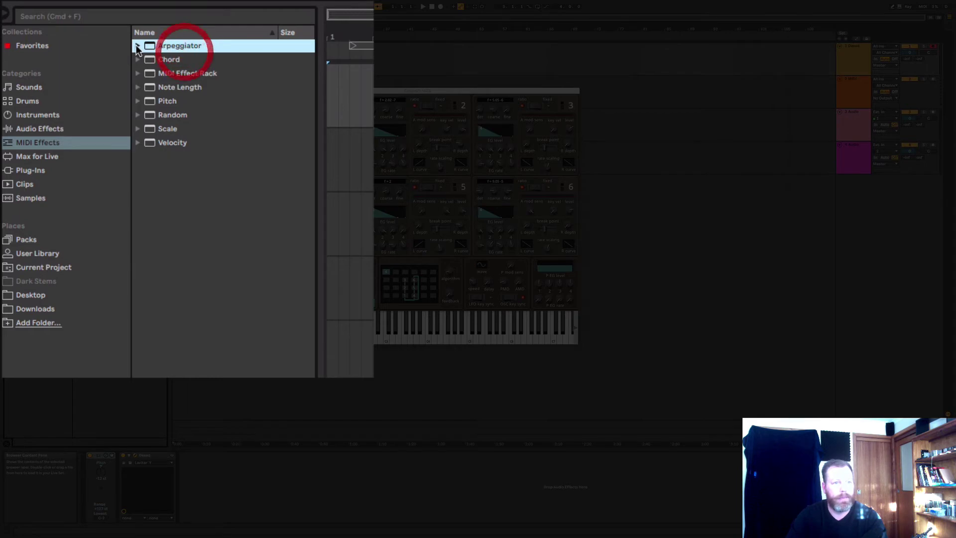
{"action": "left_click", "coordinate": [138, 45]}
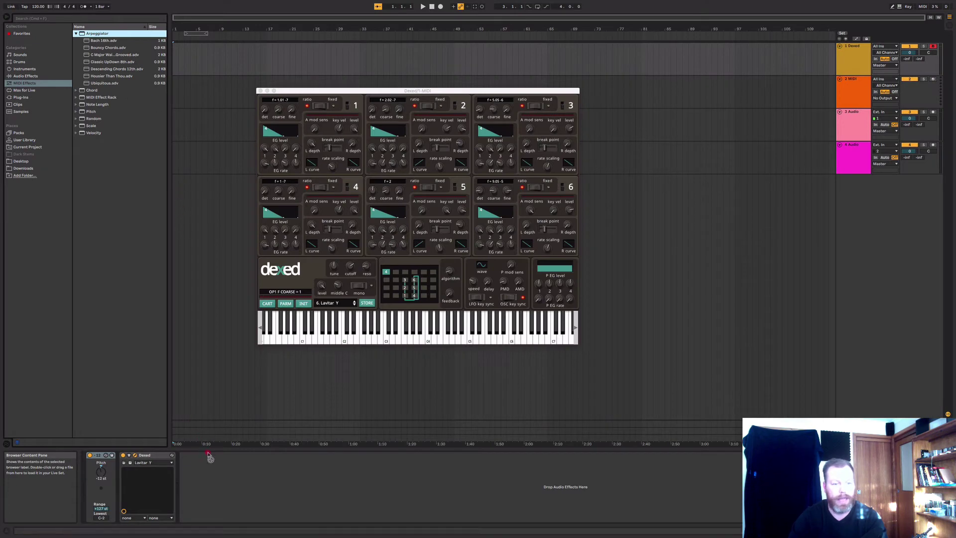
{"action": "left_click_drag", "start_coordinate": [209, 457], "coordinate": [210, 457]}
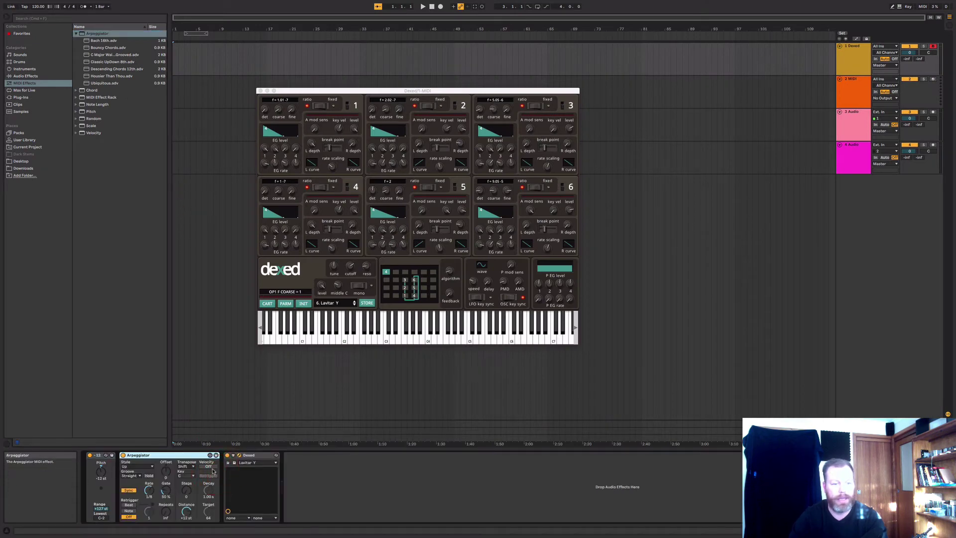
{"action": "left_click", "coordinate": [259, 91]}
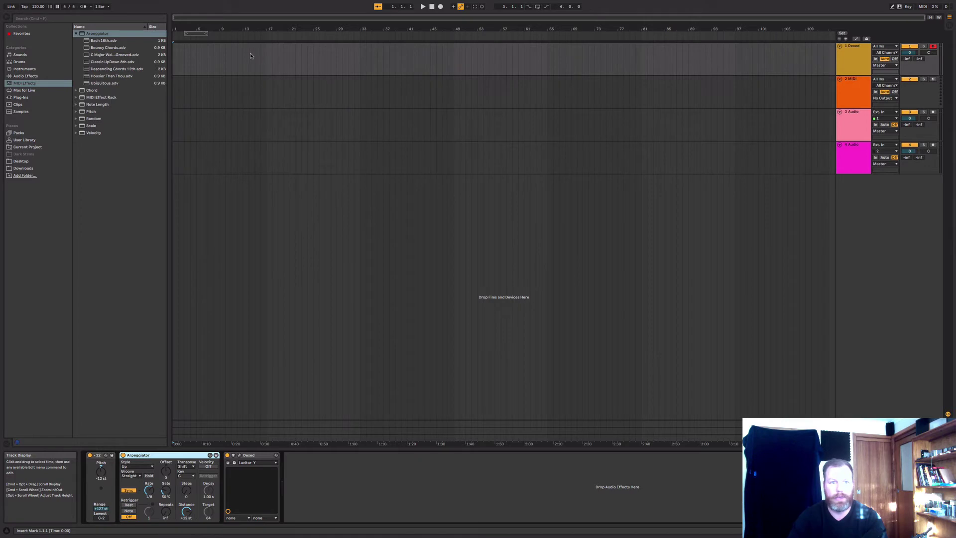
Insert an empty 16-bar MIDI clip over bars 1–17 on the Dexed track.
{"action": "left_click_drag", "start_coordinate": [264, 55], "coordinate": [174, 57]}
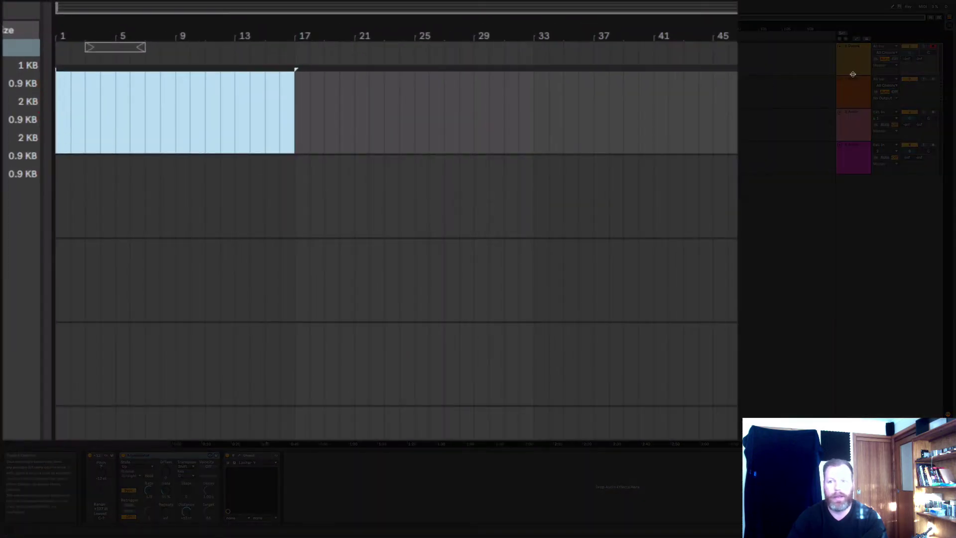
{"action": "scroll", "coordinate": [308, 85], "scroll_direction": "up", "scroll_amount": 5, "text": "alt"}
{"action": "right_click", "coordinate": [225, 177]}
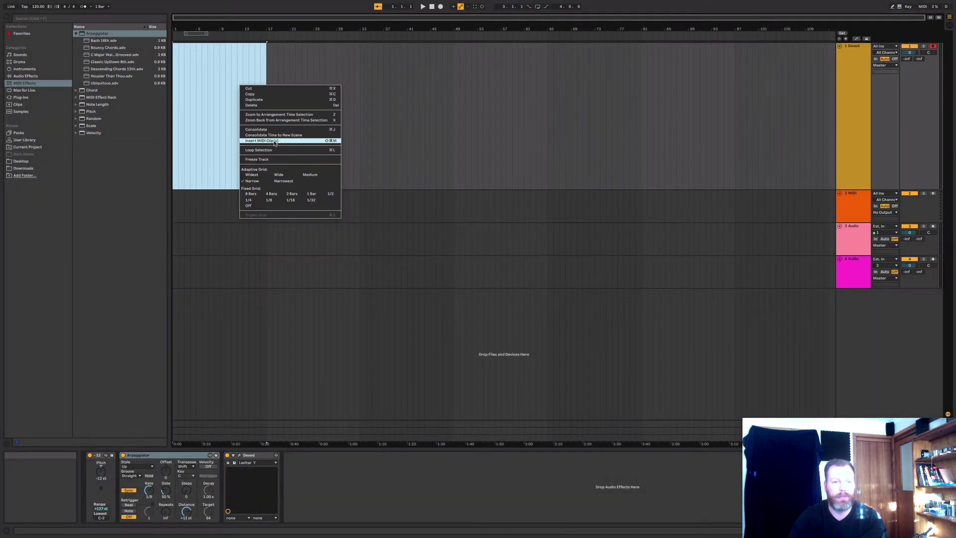
{"action": "left_click", "coordinate": [275, 142]}
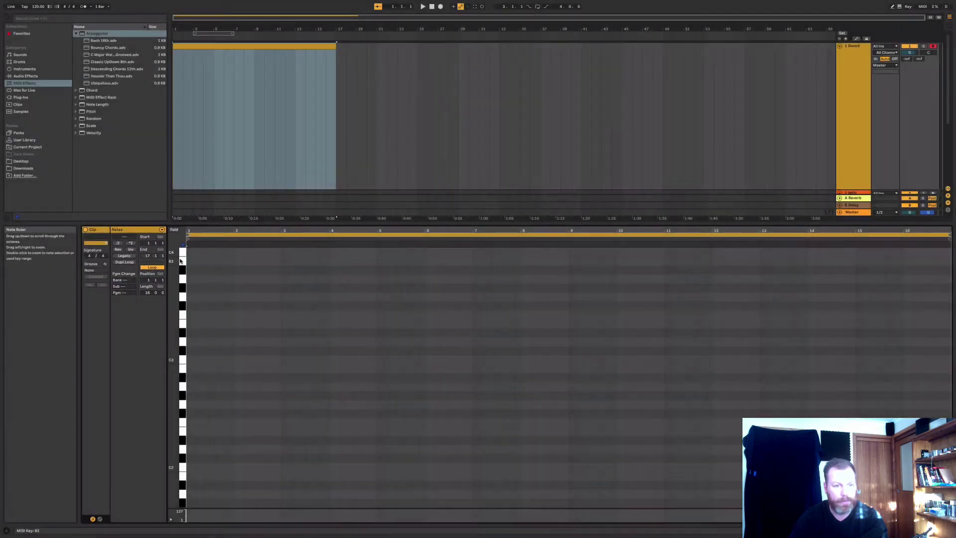
Draw a C3–E3–G3 chord at the clip start, each note lasting until bar 3.
{"action": "left_click", "coordinate": [182, 260]}
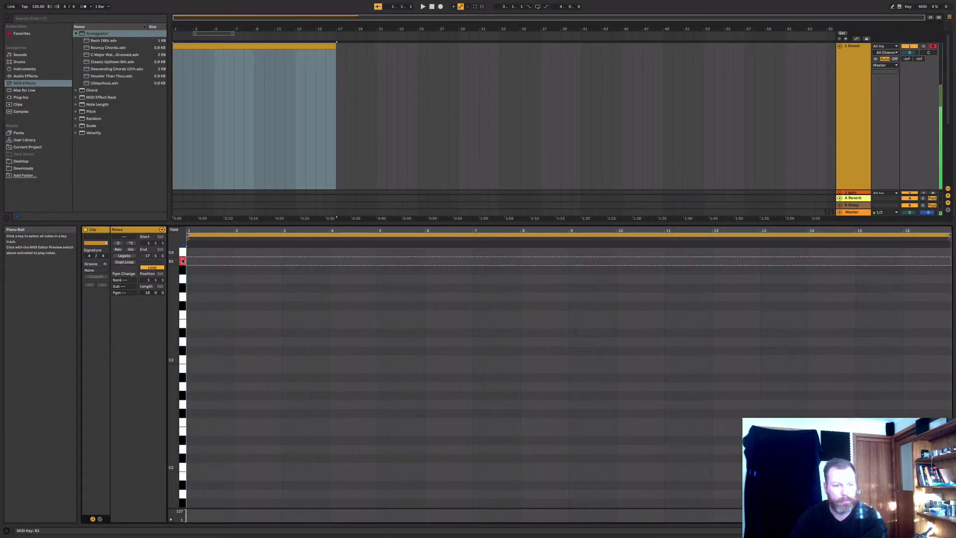
{"action": "left_click", "coordinate": [191, 359]}
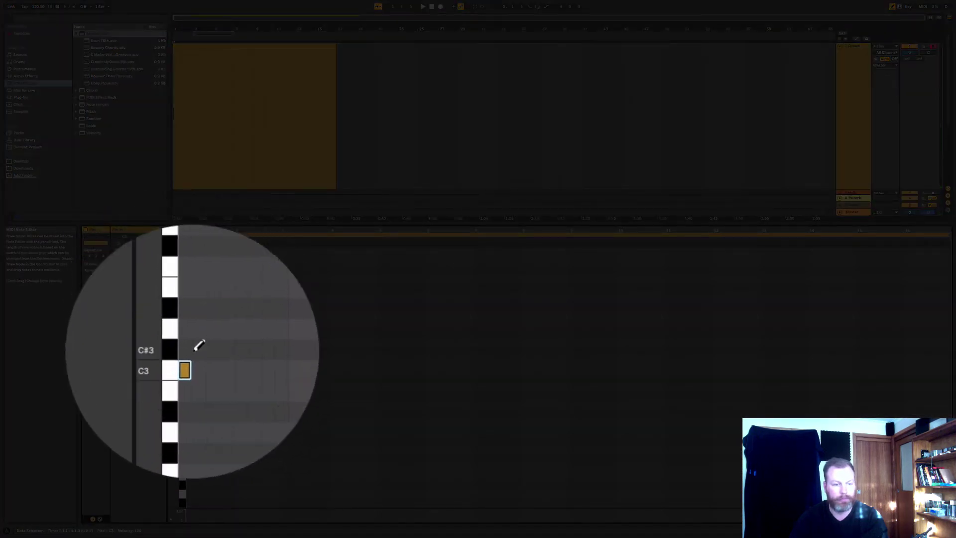
{"action": "left_click", "coordinate": [189, 333]}
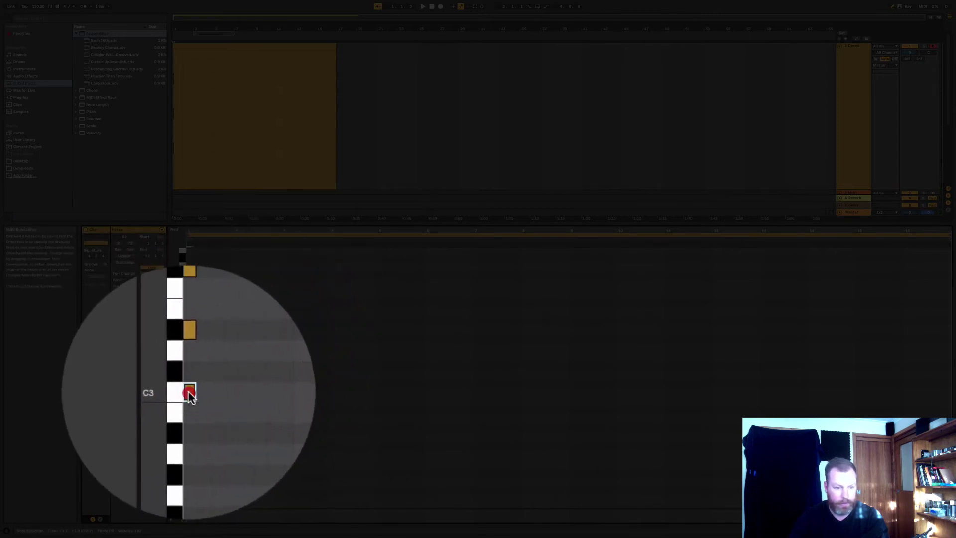
{"action": "left_click_drag", "start_coordinate": [188, 384], "coordinate": [273, 328]}
{"action": "left_click_drag", "start_coordinate": [190, 355], "coordinate": [282, 356]}
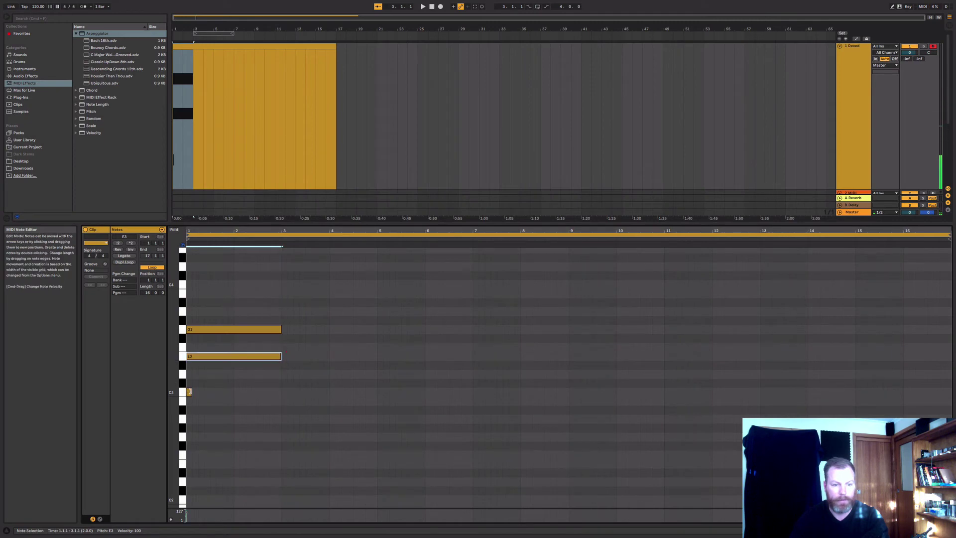
{"action": "left_click_drag", "start_coordinate": [190, 392], "coordinate": [284, 396]}
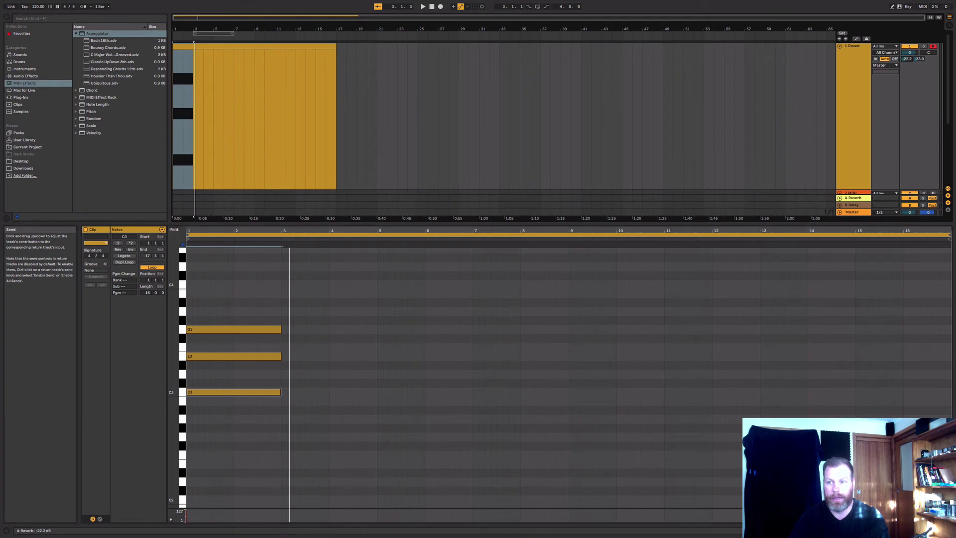
Move the chord up to C4, E4 and G4, then lower E4 to D#4.
{"action": "key", "text": "space"}
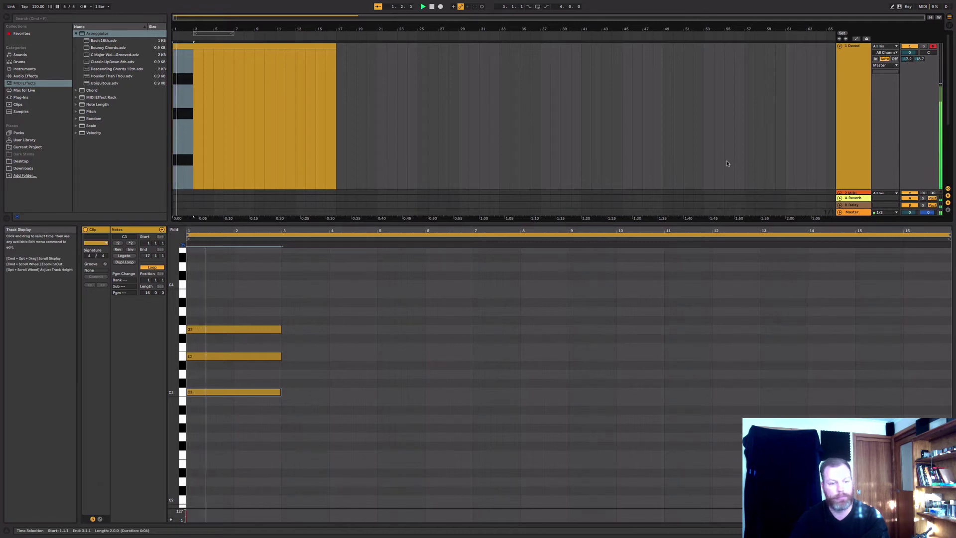
{"action": "scroll", "coordinate": [309, 363], "scroll_direction": "up", "scroll_amount": 4}
{"action": "left_click_drag", "start_coordinate": [301, 462], "coordinate": [249, 315]}
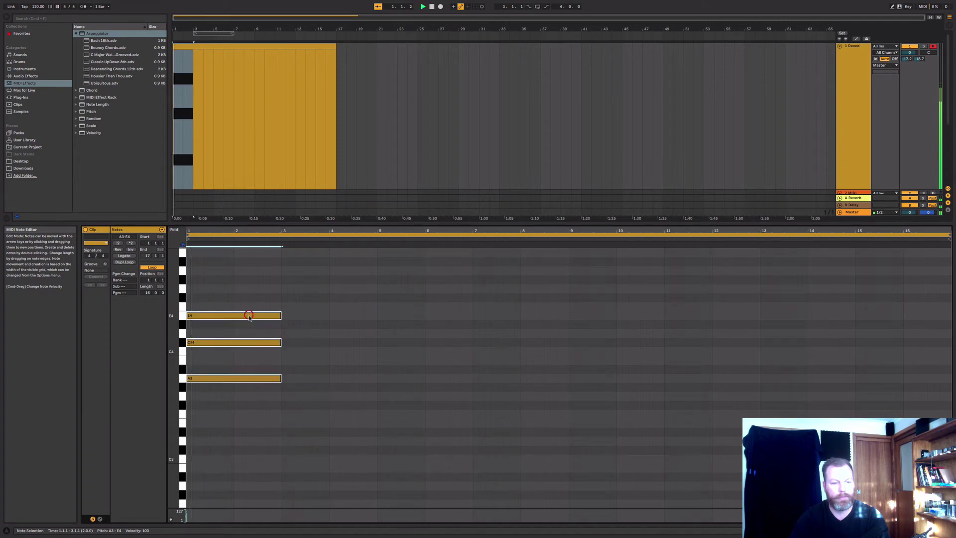
{"action": "left_click_drag", "start_coordinate": [224, 378], "coordinate": [228, 359]}
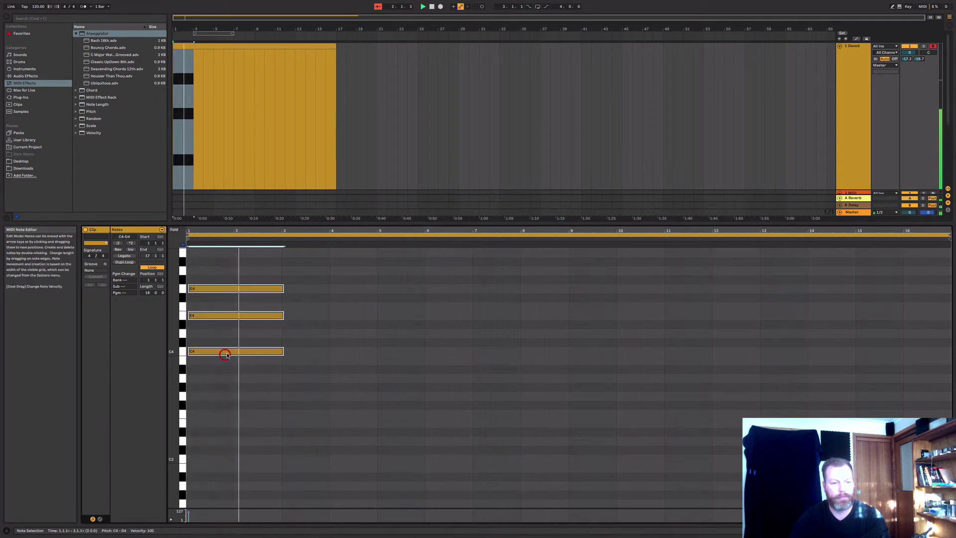
{"action": "key", "text": "space"}
{"action": "left_click", "coordinate": [221, 335]}
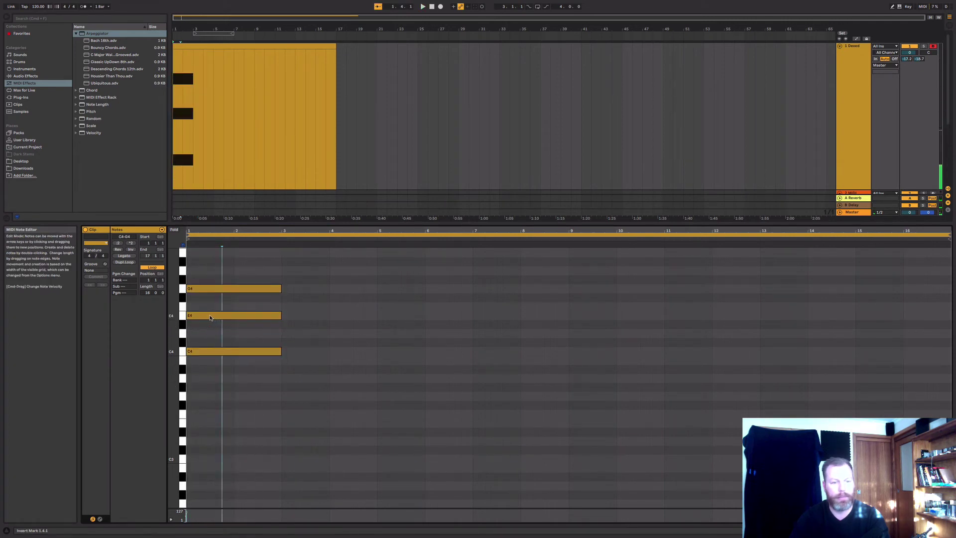
{"action": "left_click_drag", "start_coordinate": [210, 318], "coordinate": [227, 326]}
Extend the C4–D#4–G4 notes to bar 7 and resize the view to show all tracks.
{"action": "key", "text": "space"}
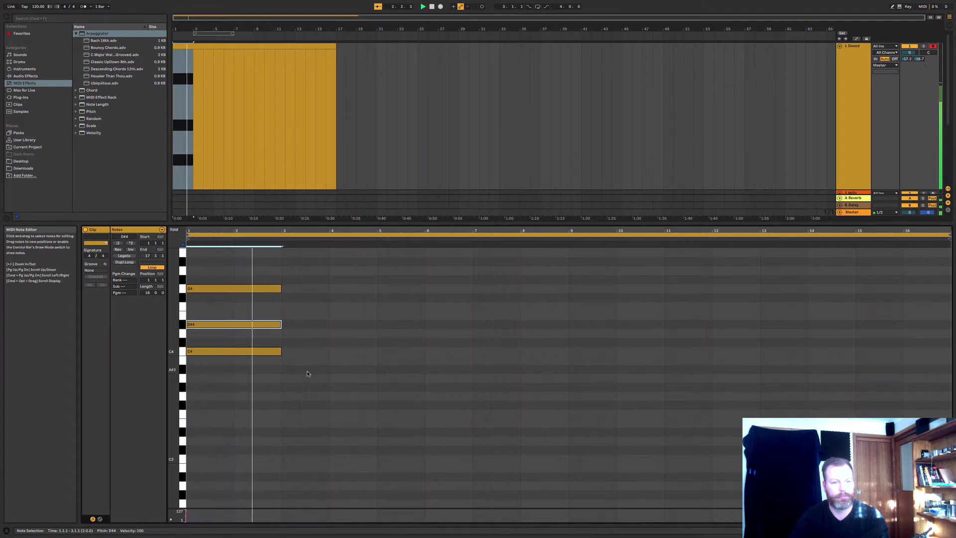
{"action": "key", "text": "space"}
{"action": "left_click_drag", "start_coordinate": [307, 375], "coordinate": [330, 292]}
{"action": "left_click_drag", "start_coordinate": [390, 292], "coordinate": [472, 289]}
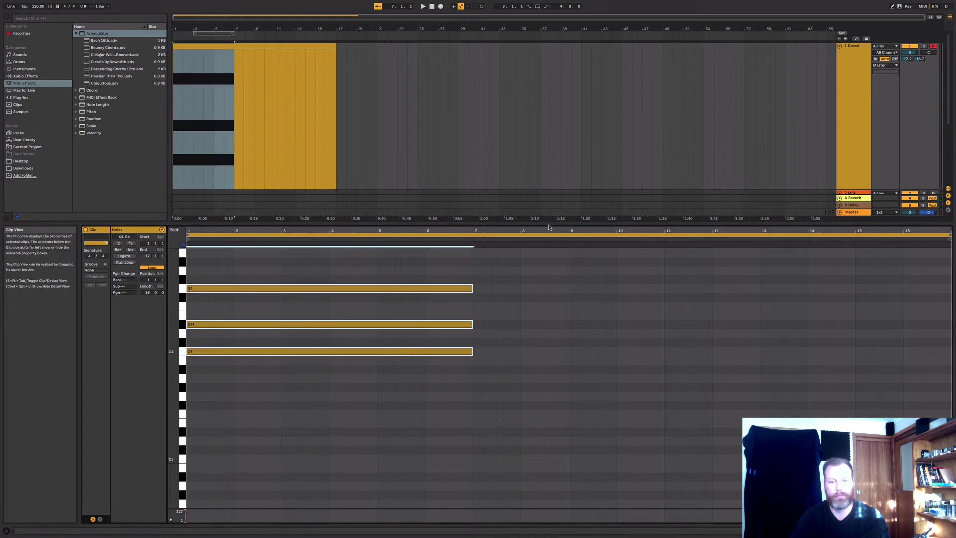
{"action": "left_click_drag", "start_coordinate": [550, 223], "coordinate": [567, 397]}
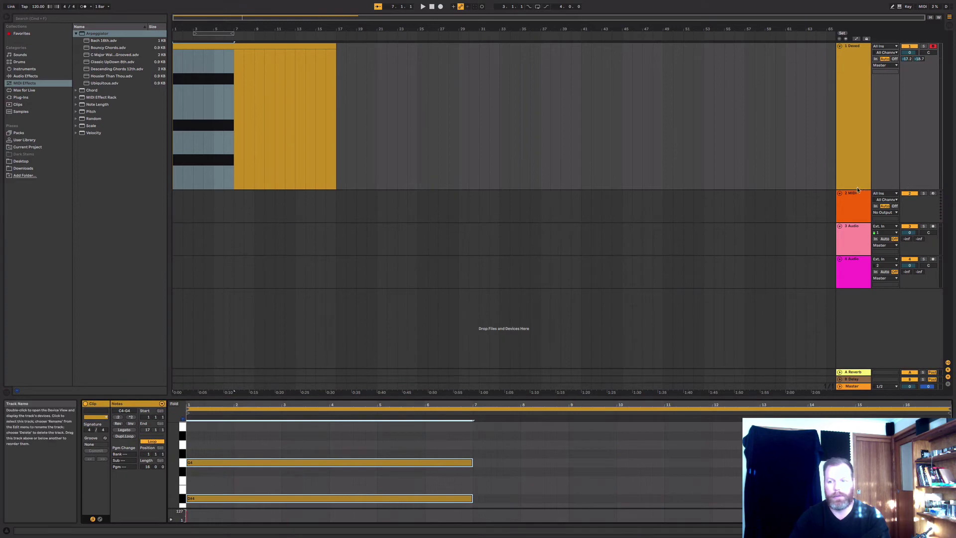
{"action": "left_click_drag", "start_coordinate": [897, 186], "coordinate": [851, 90]}
Show the Dexed track's devices and review the Arpeggiator's Up style and C key options.
{"action": "double_click", "coordinate": [852, 82]}
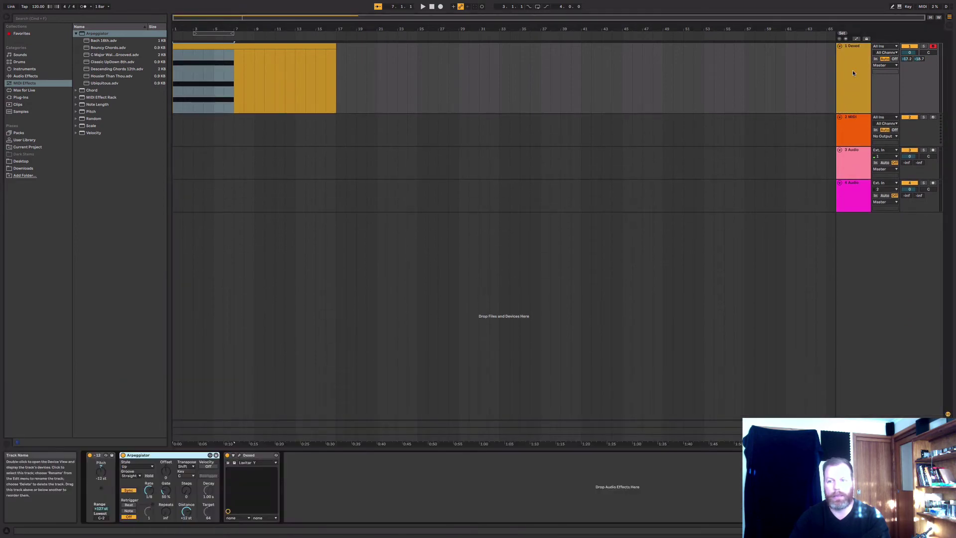
{"action": "left_click", "coordinate": [145, 468]}
{"action": "left_click", "coordinate": [191, 516]}
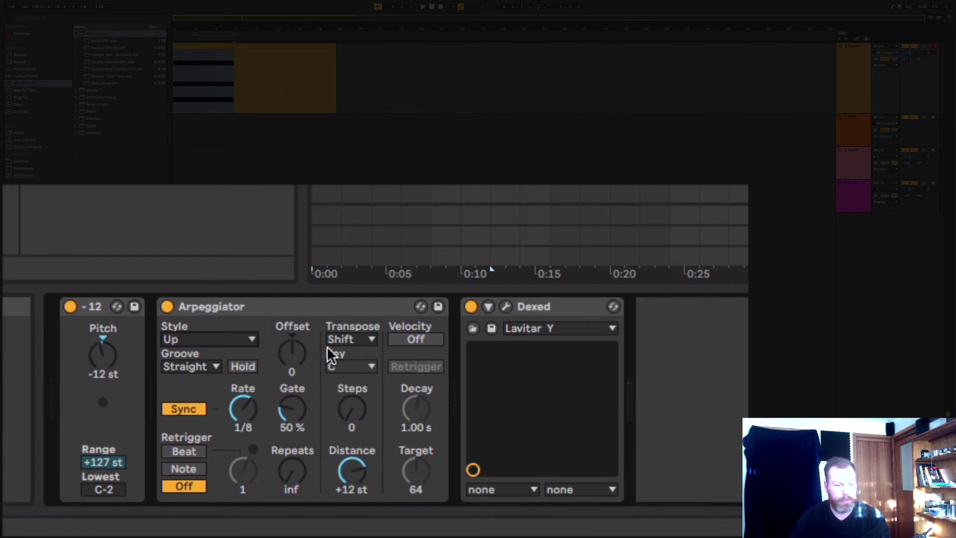
{"action": "left_click", "coordinate": [366, 369]}
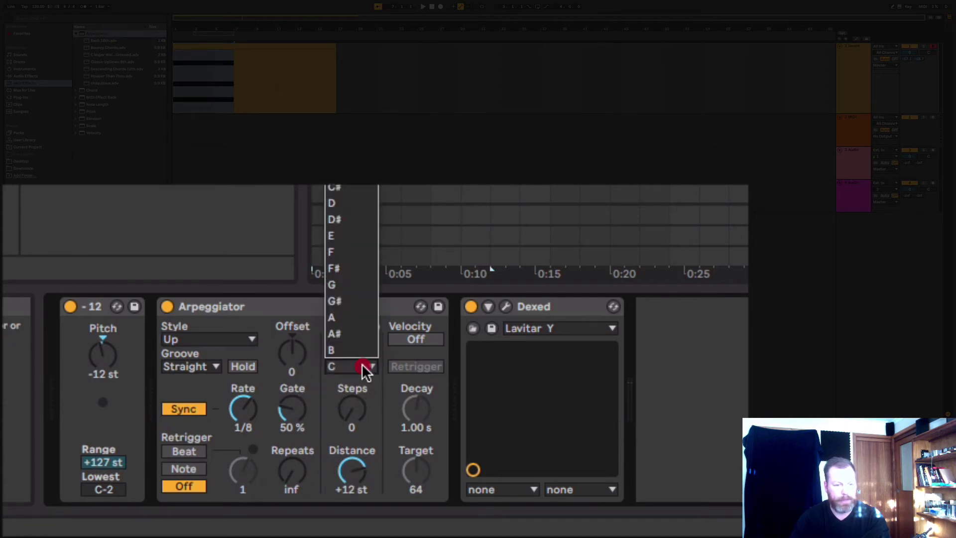
{"action": "left_click", "coordinate": [710, 394]}
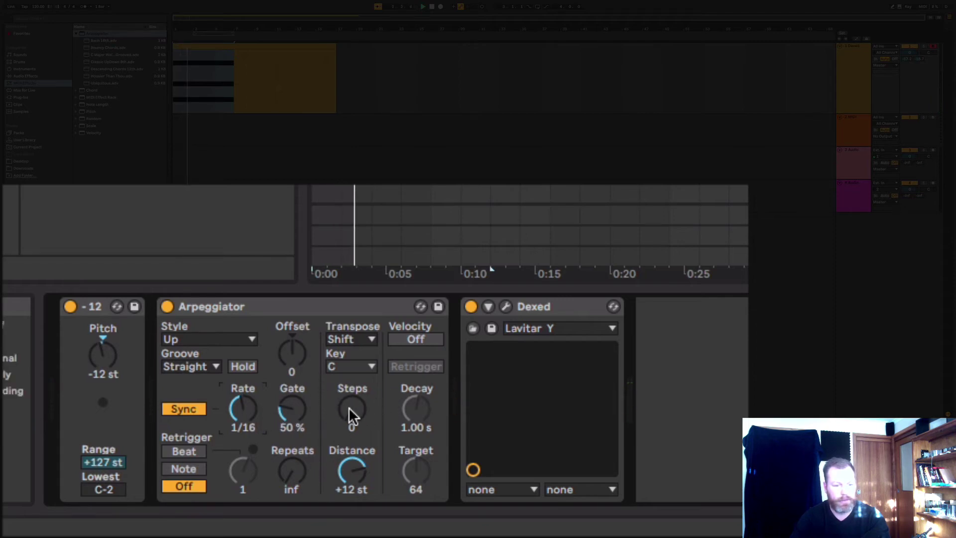
Play the arpeggio while trying the Down & Up and Con & Diverge styles.
{"action": "key", "text": "space"}
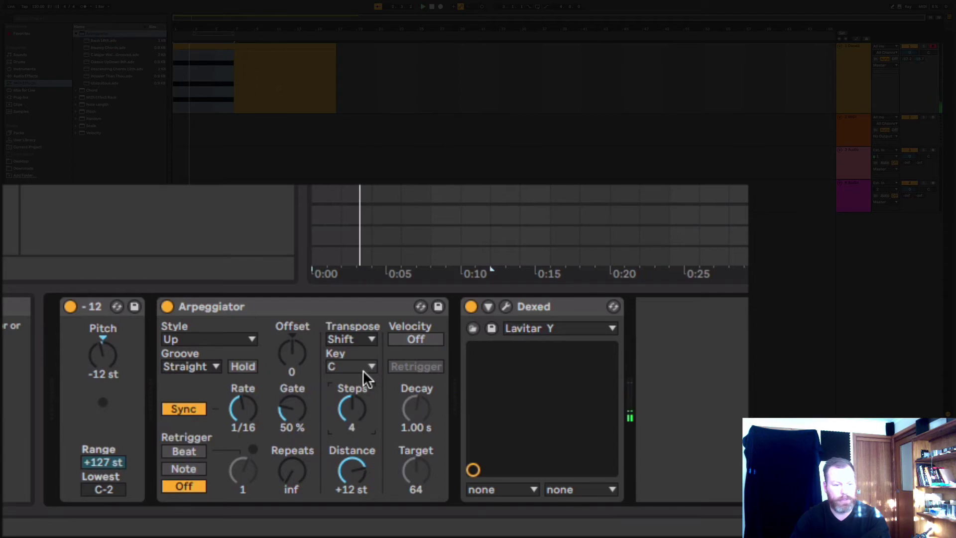
{"action": "left_click", "coordinate": [241, 339]}
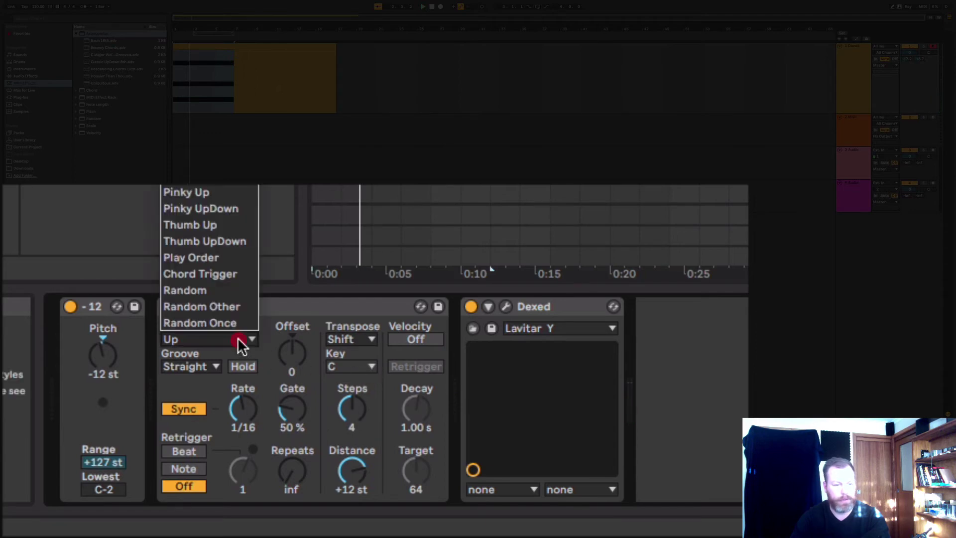
{"action": "key", "text": "Down"}
{"action": "key", "text": "Down"}
{"action": "key", "text": "Down"}
{"action": "key", "text": "Down"}
{"action": "key", "text": "Down"}
{"action": "key", "text": "Return"}
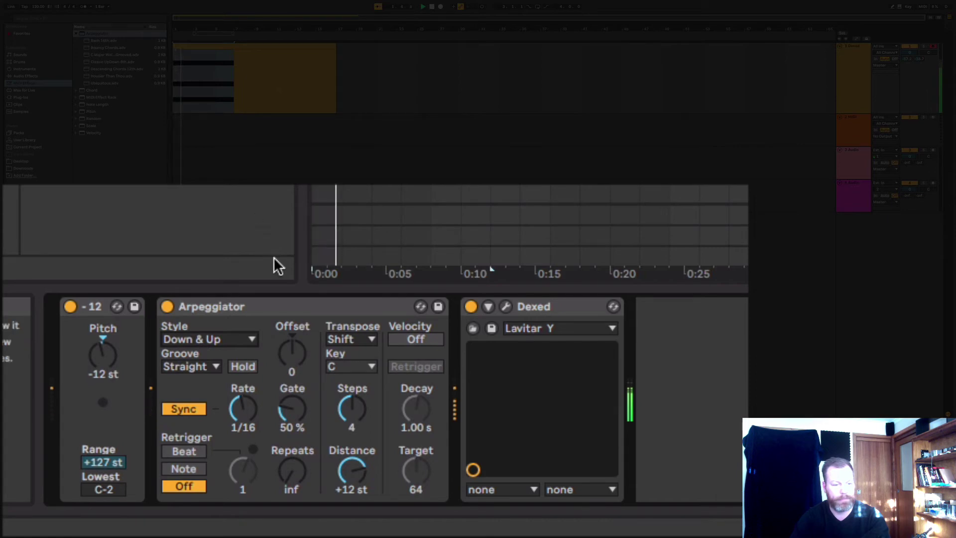
{"action": "left_click", "coordinate": [227, 341]}
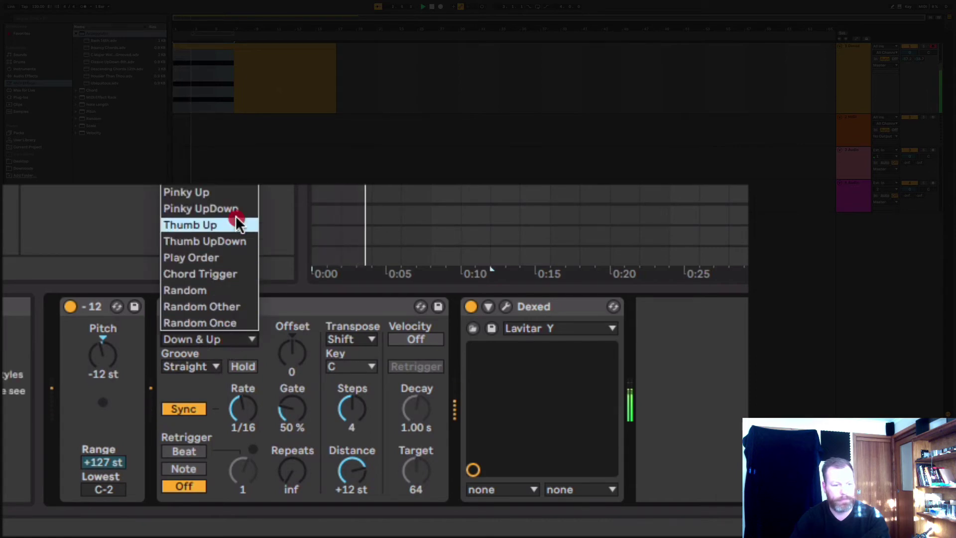
{"action": "key", "text": "Down"}
{"action": "key", "text": "Down"}
{"action": "key", "text": "Down"}
{"action": "key", "text": "Return"}
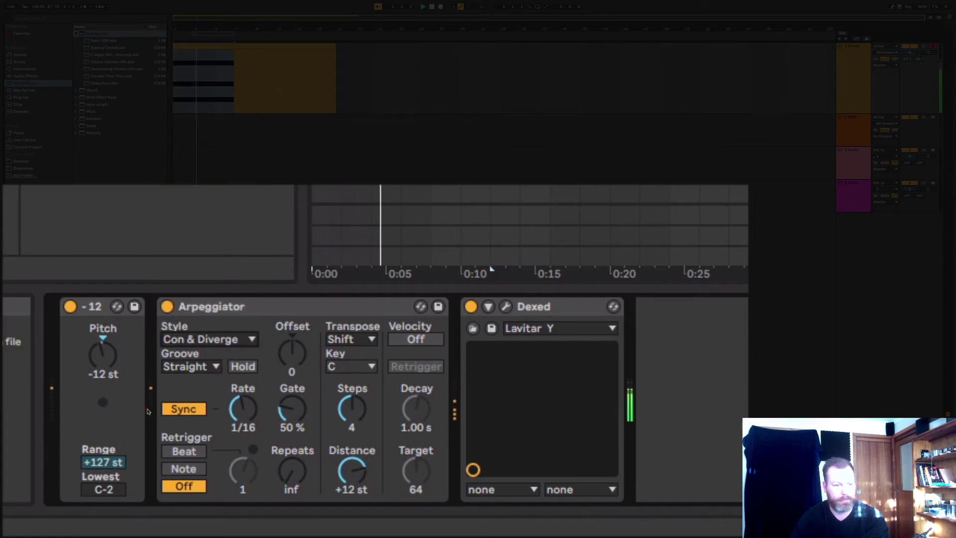
Try Random Other and Random Once, settling on the Random Other style.
{"action": "left_click", "coordinate": [228, 338]}
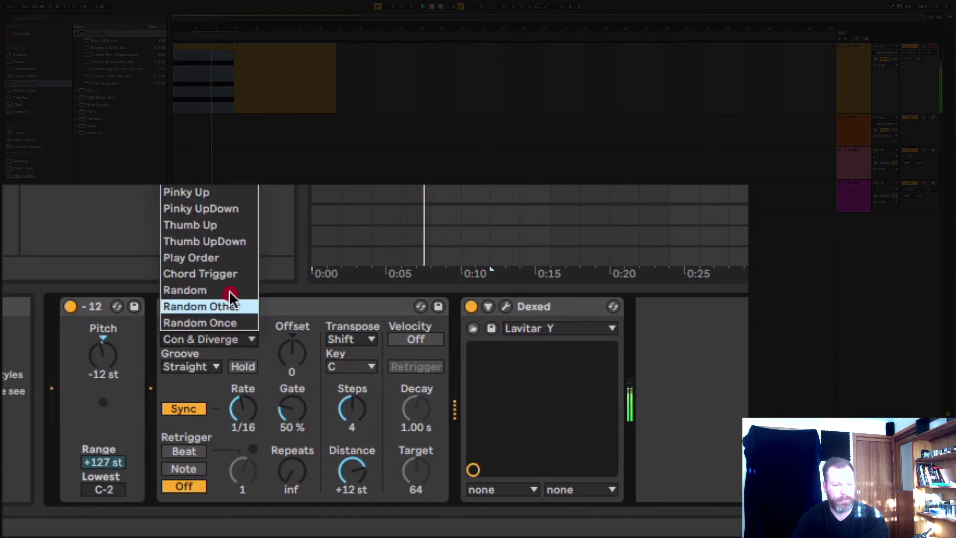
{"action": "left_click", "coordinate": [224, 308]}
{"action": "left_click", "coordinate": [223, 339]}
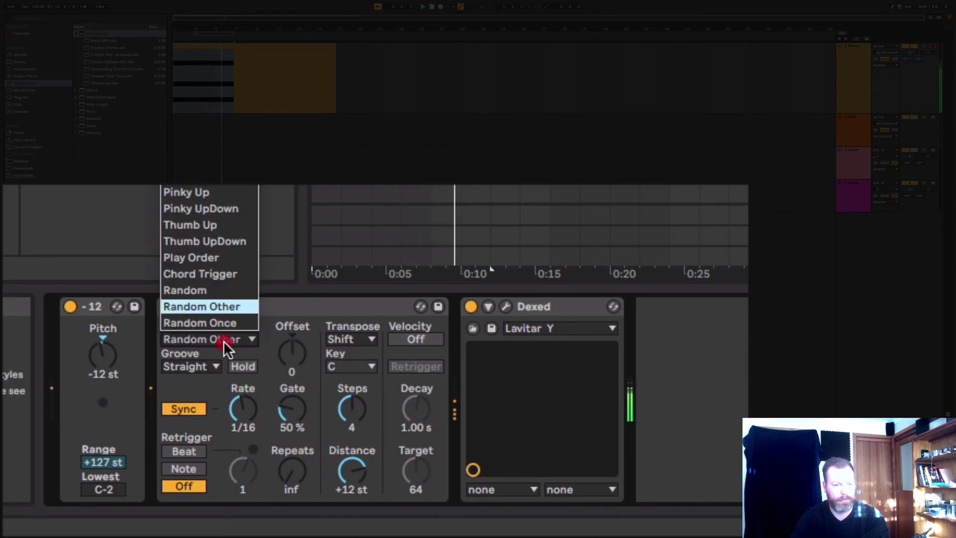
{"action": "left_click", "coordinate": [230, 323]}
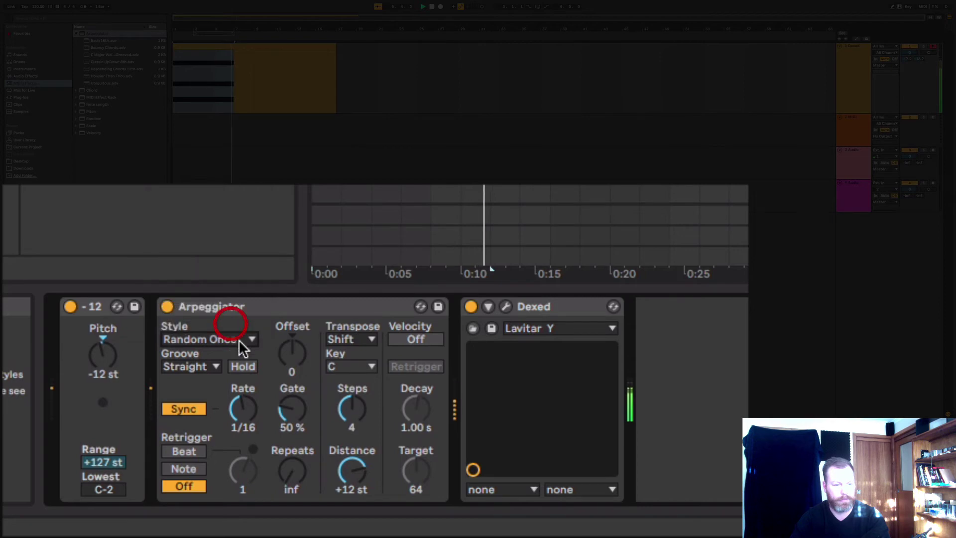
{"action": "left_click", "coordinate": [238, 340]}
{"action": "left_click", "coordinate": [241, 308]}
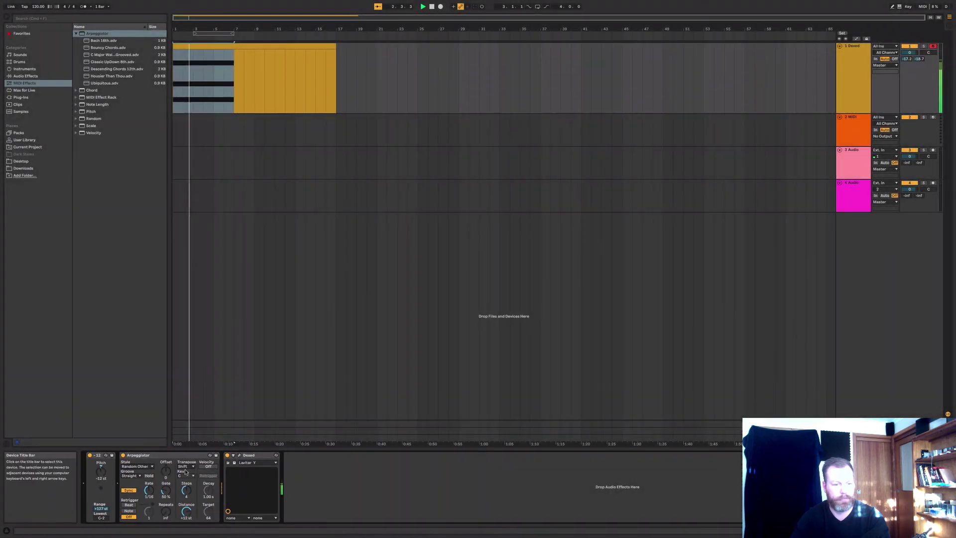
Open the Dexed clip's notes in an enlarged note editor.
{"action": "key", "text": "space"}
{"action": "left_click", "coordinate": [199, 124]}
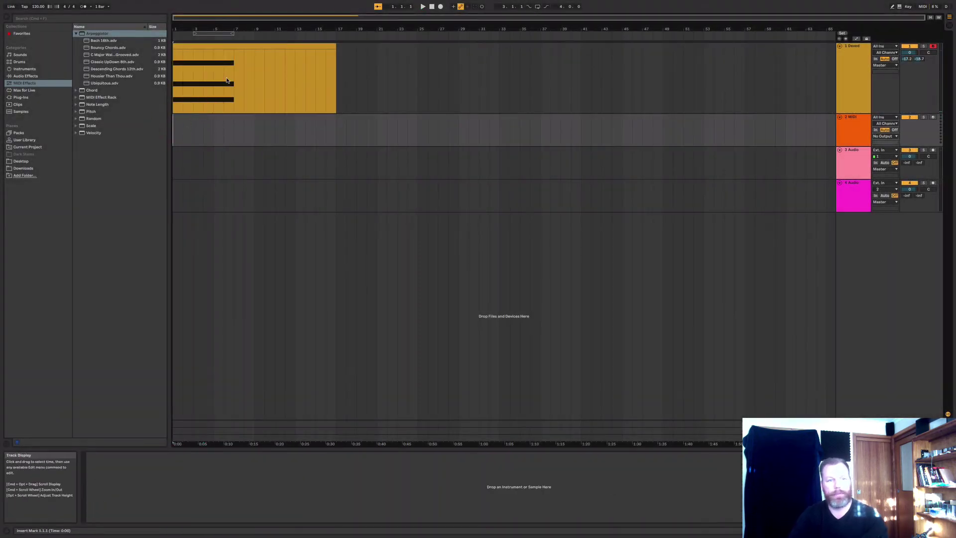
{"action": "left_click", "coordinate": [199, 45]}
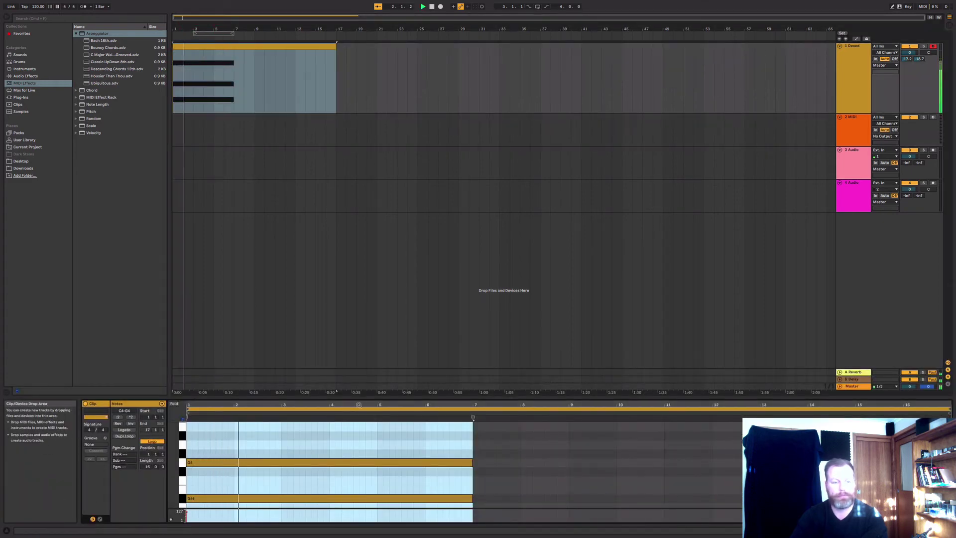
{"action": "left_click_drag", "start_coordinate": [358, 398], "coordinate": [359, 212]}
{"action": "key", "text": "space"}
{"action": "left_click", "coordinate": [367, 363]}
Duplicate the C minor chord into bars 3–5 and transpose the copy up to F minor.
{"action": "left_click_drag", "start_coordinate": [510, 356], "coordinate": [279, 272]}
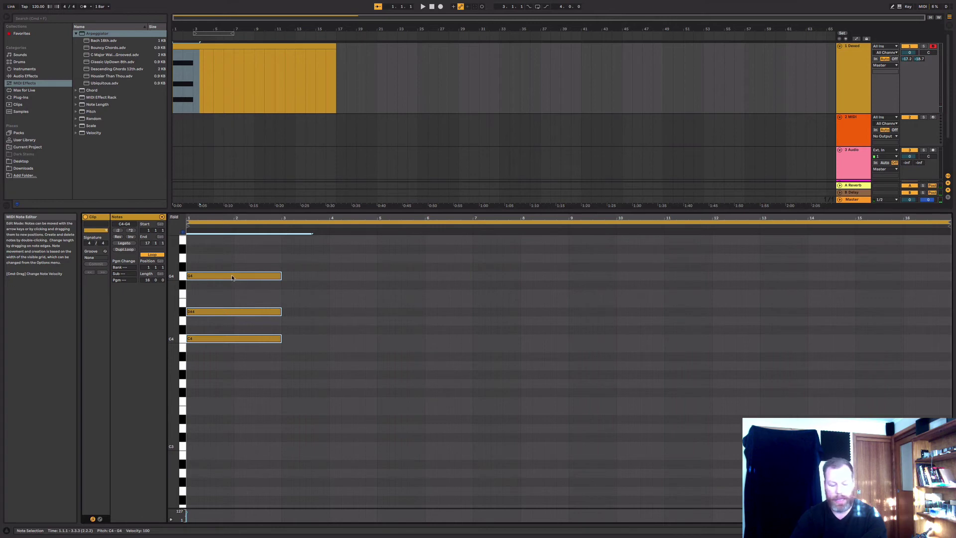
{"action": "left_click", "coordinate": [283, 258]}
{"action": "key", "text": "super+d"}
{"action": "scroll", "coordinate": [310, 256], "scroll_direction": "up", "scroll_amount": 4}
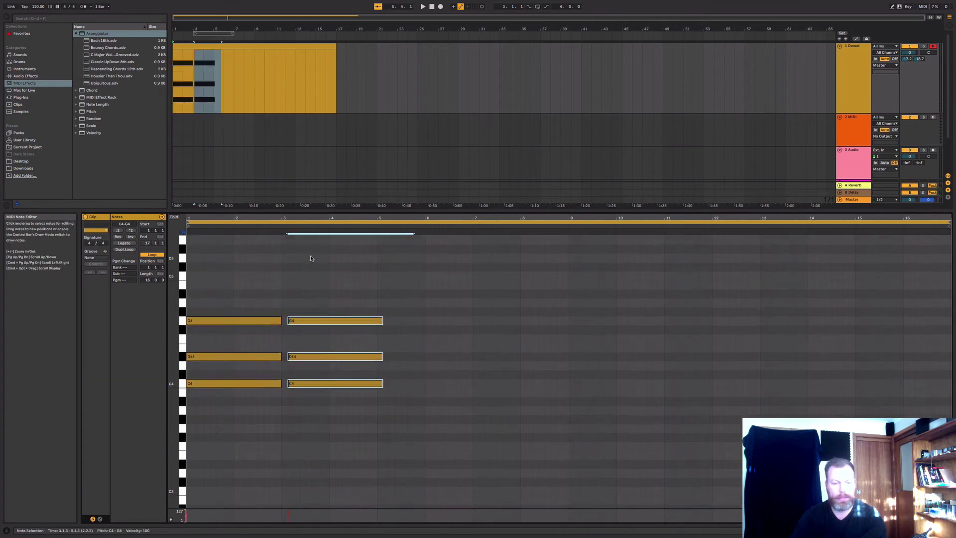
{"action": "left_click_drag", "start_coordinate": [316, 364], "coordinate": [306, 324]}
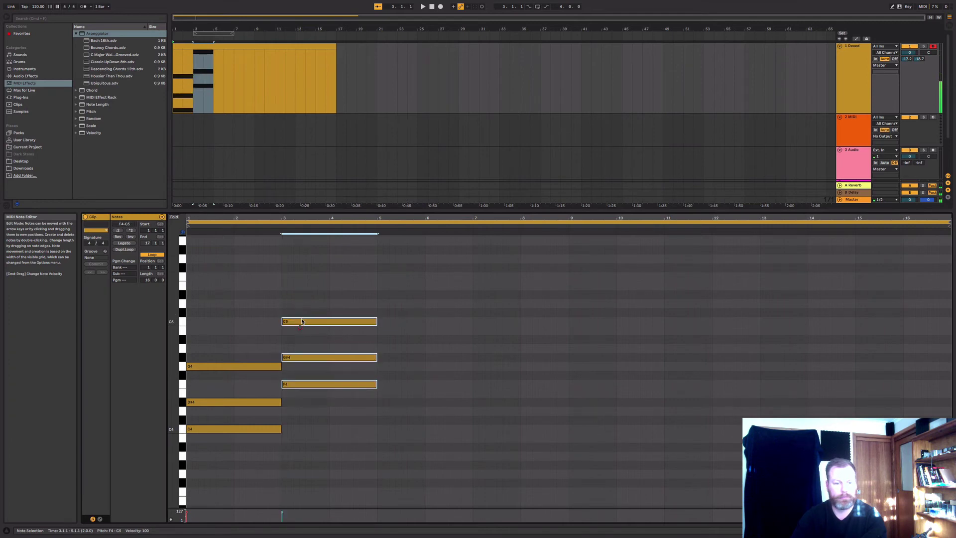
{"action": "key", "text": "space"}
{"action": "left_click", "coordinate": [402, 344]}
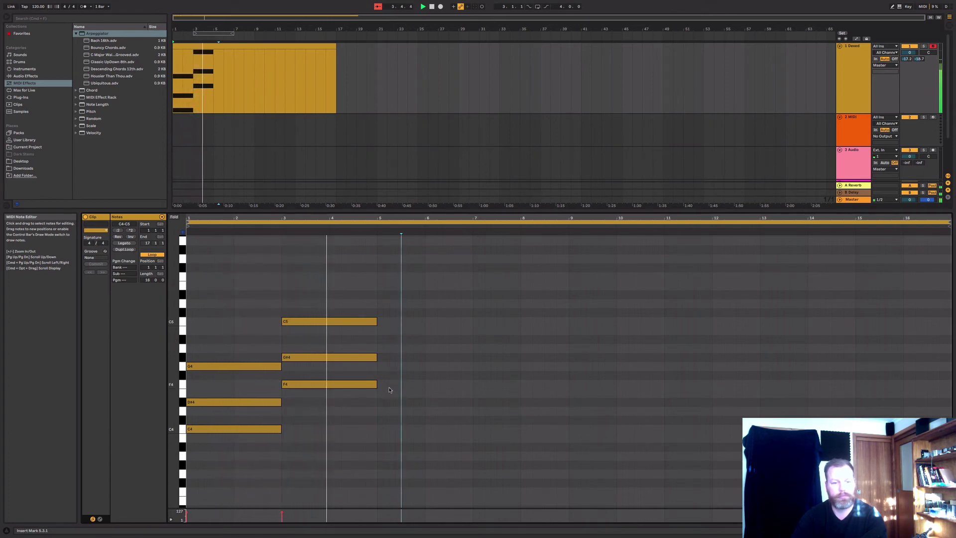
{"action": "key", "text": "space"}
Paste a copy of the F minor chord at bar 4 and raise it to G minor.
{"action": "left_click_drag", "start_coordinate": [390, 389], "coordinate": [329, 322]}
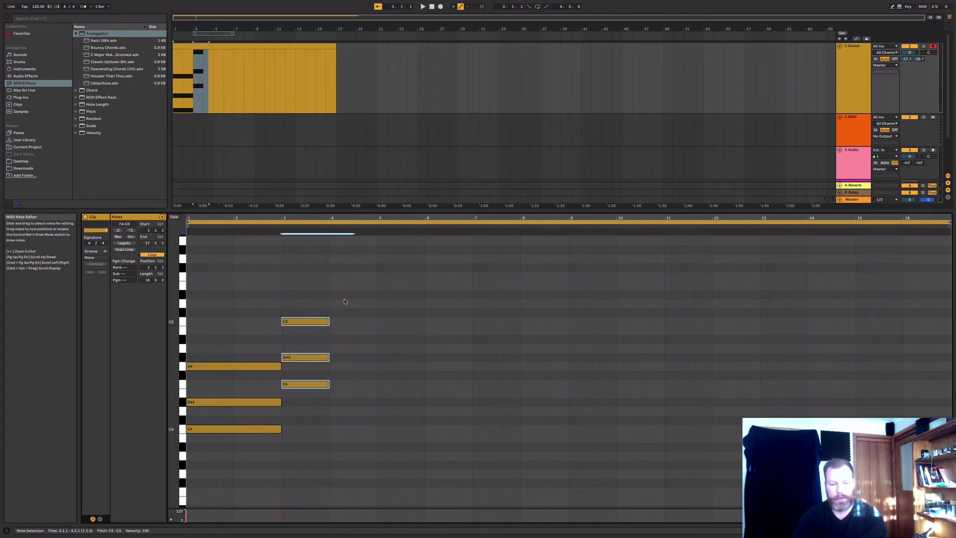
{"action": "left_click", "coordinate": [335, 241]}
{"action": "key", "text": "super+v"}
{"action": "left_click_drag", "start_coordinate": [344, 321], "coordinate": [344, 303]}
{"action": "key", "text": "space"}
Repeat all nine chord notes in bars 5–8 and trim the clip to end at bar 9.
{"action": "left_click_drag", "start_coordinate": [386, 448], "coordinate": [244, 285]}
{"action": "key", "text": "super+d"}
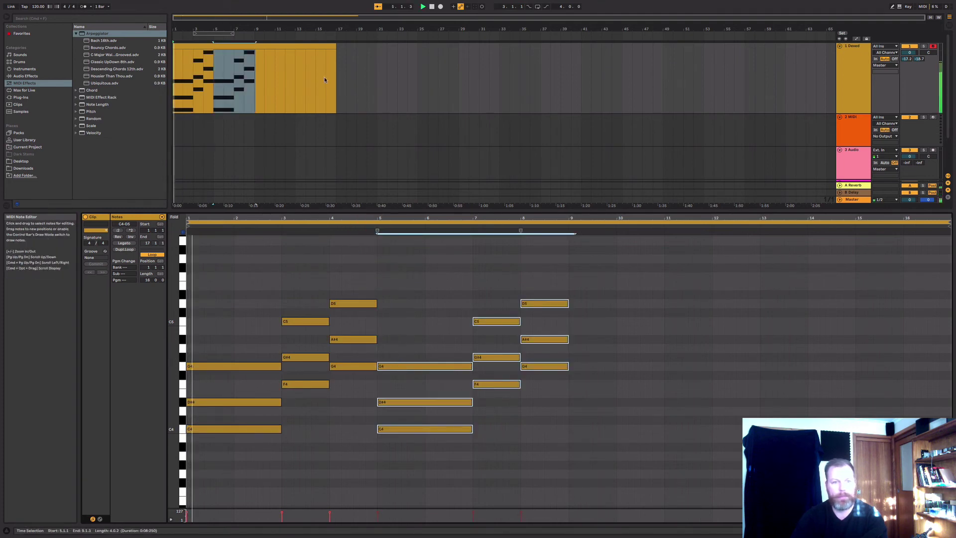
{"action": "left_click_drag", "start_coordinate": [336, 57], "coordinate": [253, 58]}
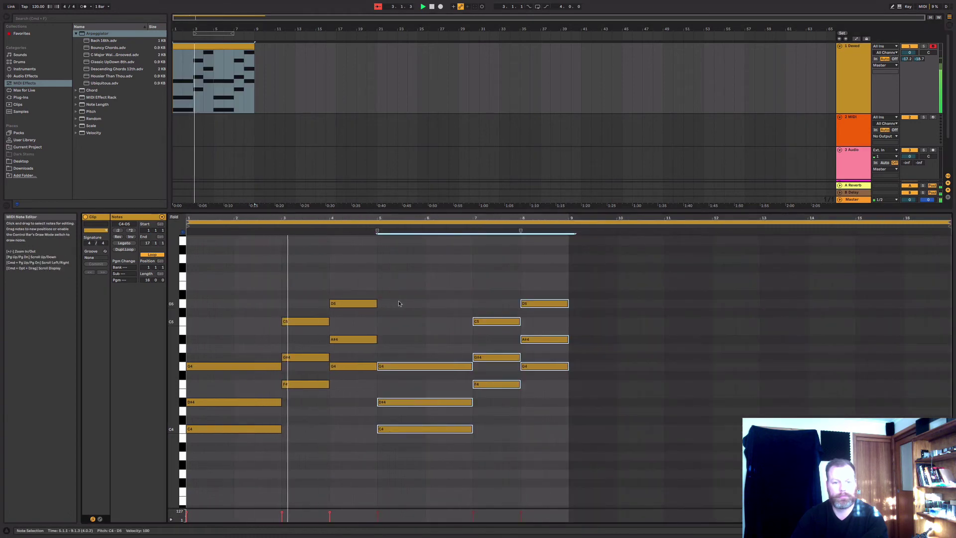
{"action": "left_click", "coordinate": [398, 299]}
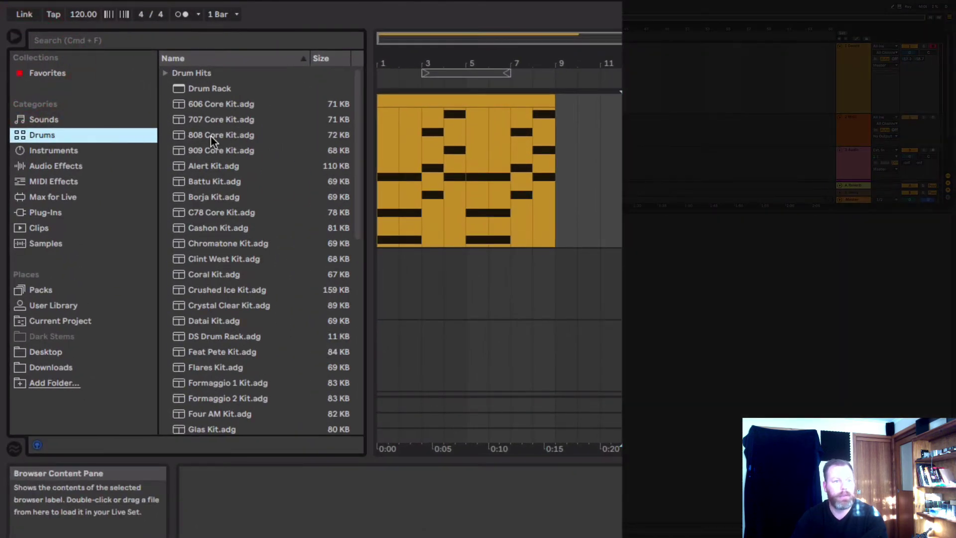
Load 808 Core Kit onto MIDI track 2 and insert an empty MIDI clip over bars 1–9.
{"action": "left_click", "coordinate": [211, 136]}
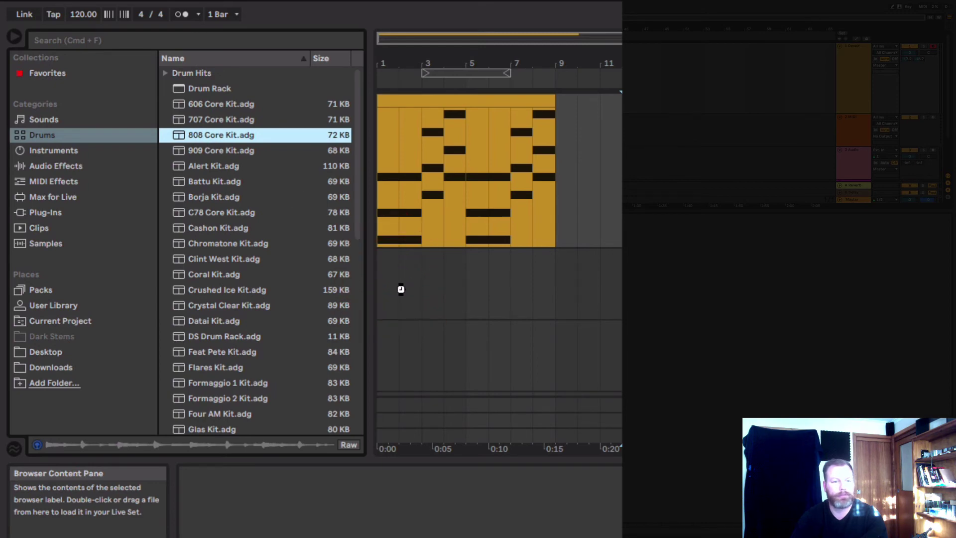
{"action": "left_click_drag", "start_coordinate": [401, 289], "coordinate": [403, 288]}
{"action": "left_click_drag", "start_coordinate": [550, 290], "coordinate": [416, 286]}
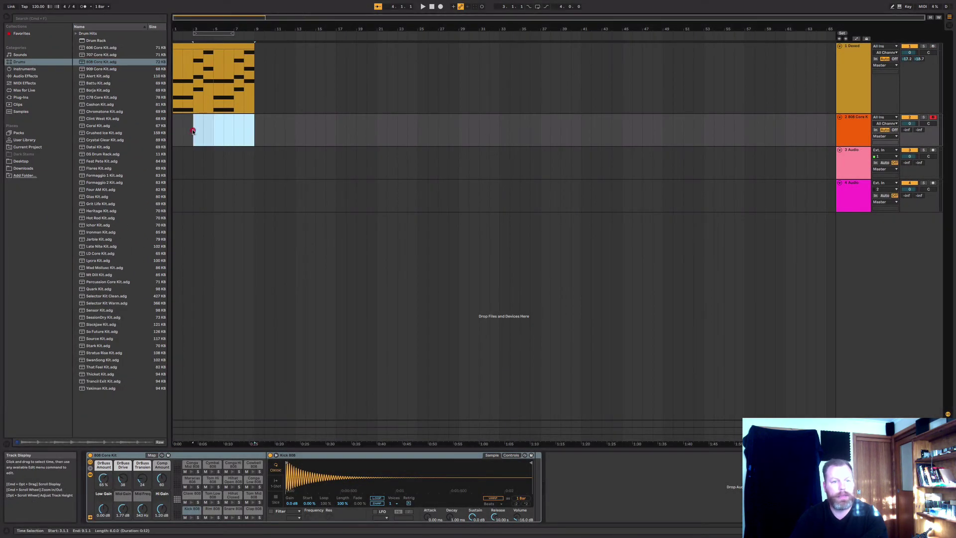
{"action": "right_click", "coordinate": [186, 125]}
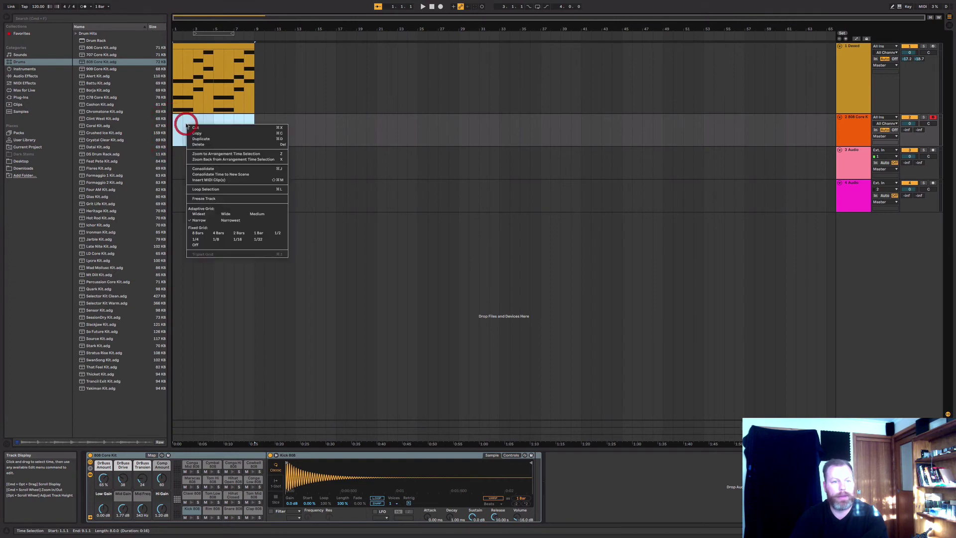
{"action": "left_click", "coordinate": [222, 180]}
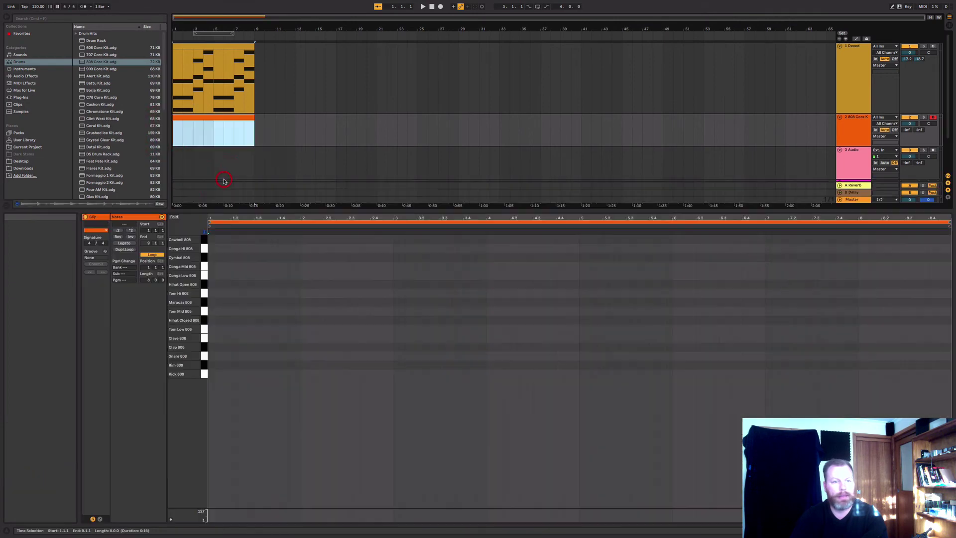
Draw Kick 808 notes on each beat and copy them forward through bar 3.
{"action": "double_click", "coordinate": [210, 366]}
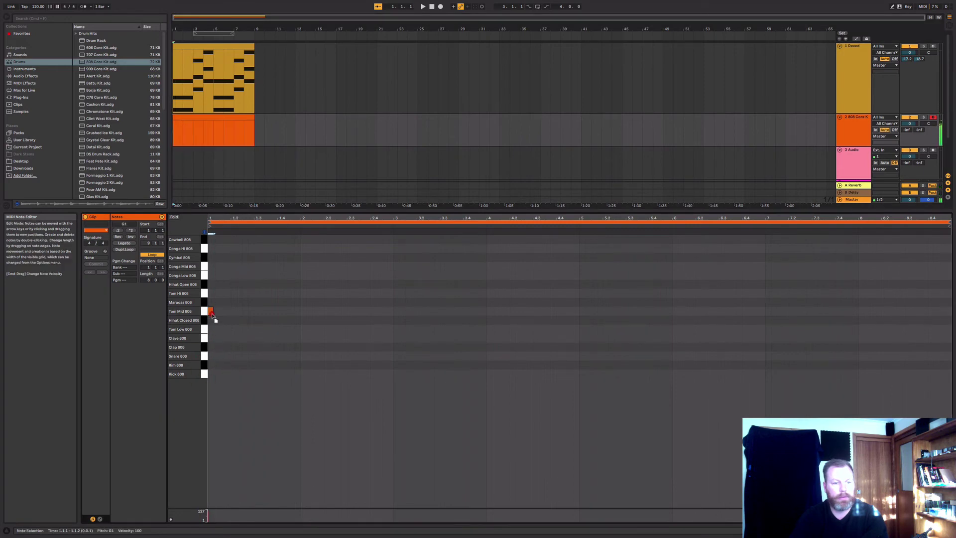
{"action": "left_click_drag", "start_coordinate": [212, 315], "coordinate": [209, 373]}
{"action": "double_click", "coordinate": [234, 374]}
{"action": "left_click", "coordinate": [256, 378]}
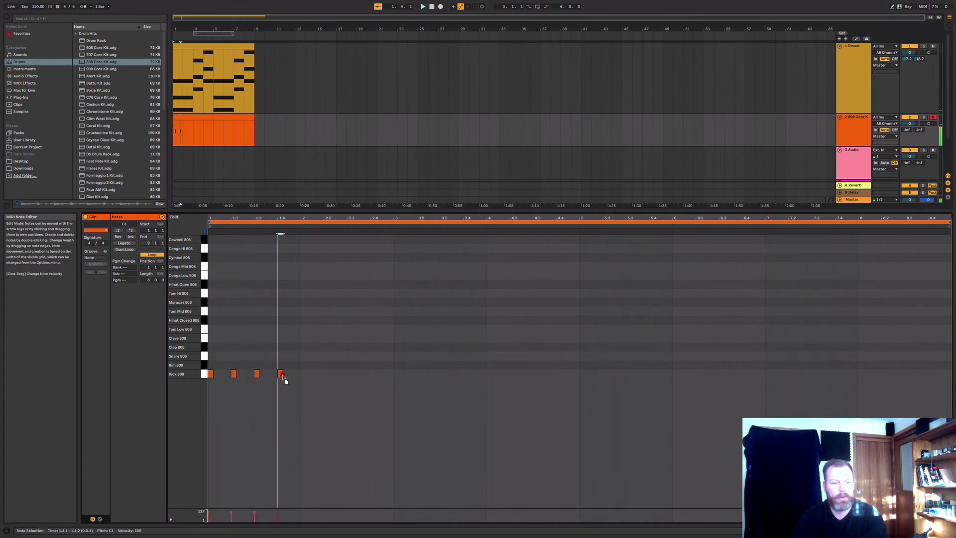
{"action": "left_click_drag", "start_coordinate": [291, 376], "coordinate": [215, 377]}
{"action": "left_click", "coordinate": [303, 376]}
{"action": "key", "text": "super+d"}
{"action": "left_click", "coordinate": [397, 376]}
{"action": "key", "text": "super+v"}
{"action": "key", "text": "space"}
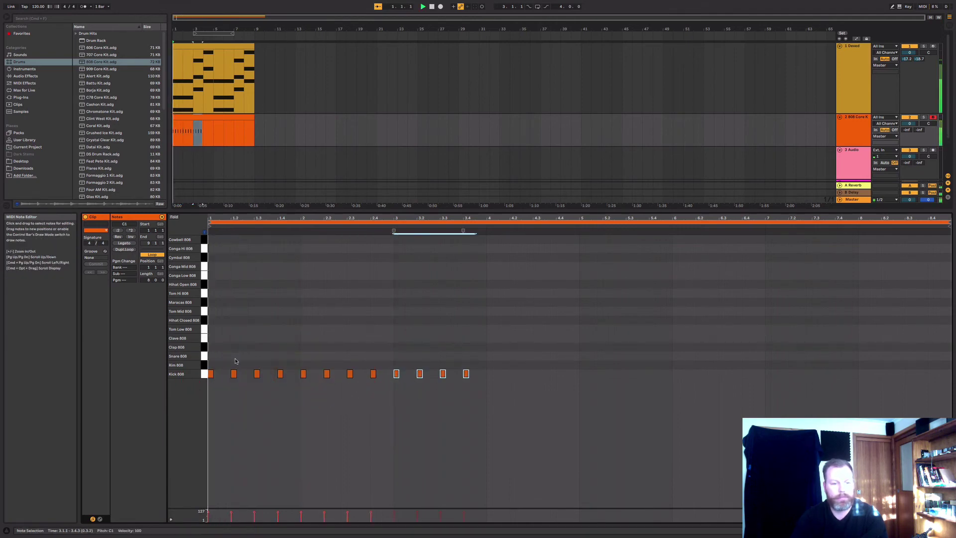
Add four Snare 808 hits between the kicks and duplicate them after themselves.
{"action": "double_click", "coordinate": [228, 355]}
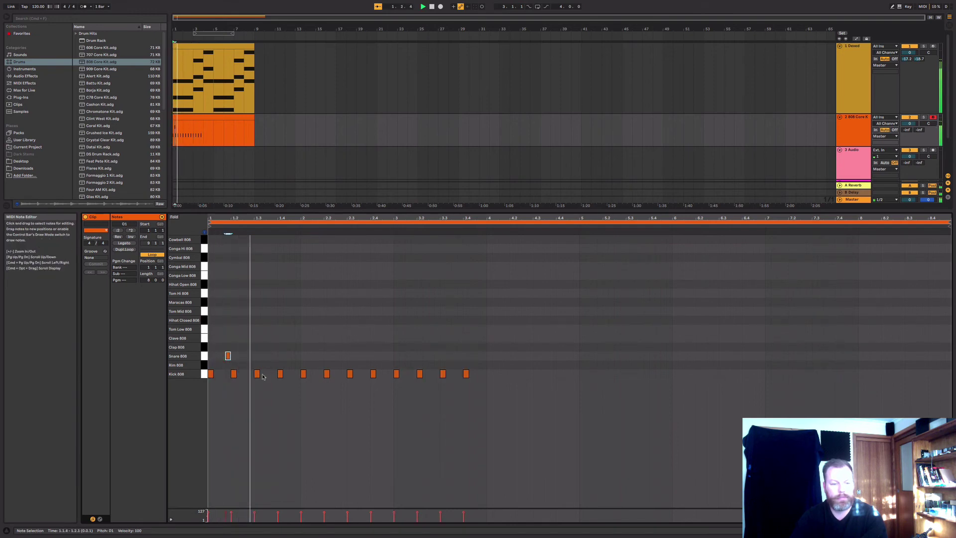
{"action": "double_click", "coordinate": [245, 356]}
{"action": "double_click", "coordinate": [269, 356]}
{"action": "double_click", "coordinate": [286, 356]}
{"action": "left_click_drag", "start_coordinate": [304, 357], "coordinate": [232, 358]}
{"action": "key", "text": "super+d"}
{"action": "left_click_drag", "start_coordinate": [304, 357], "coordinate": [327, 360]}
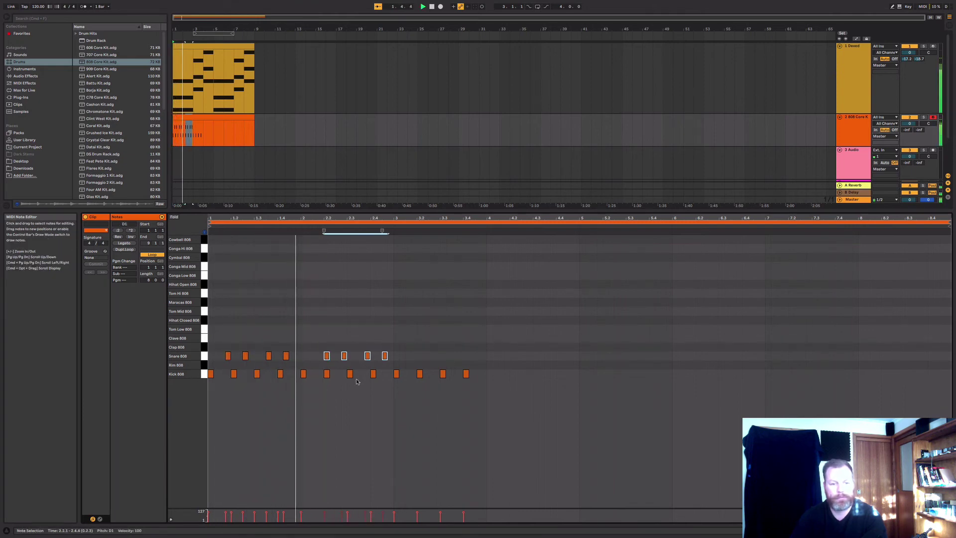
{"action": "left_click_drag", "start_coordinate": [329, 357], "coordinate": [324, 362]}
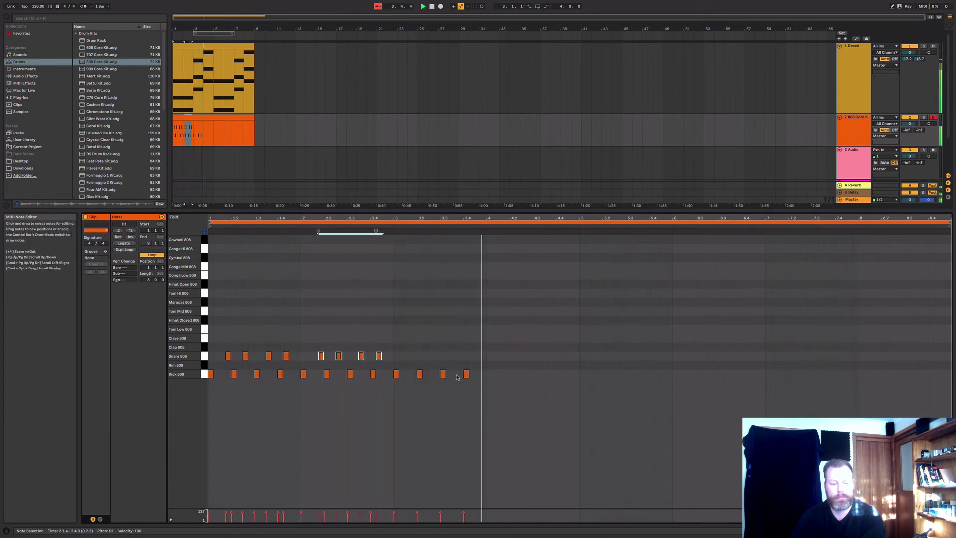
Delete the surplus kicks and shorten the drum clip to two bars.
{"action": "left_click_drag", "start_coordinate": [470, 383], "coordinate": [441, 371]}
{"action": "key", "text": "Delete"}
{"action": "left_click_drag", "start_coordinate": [253, 123], "coordinate": [195, 123]}
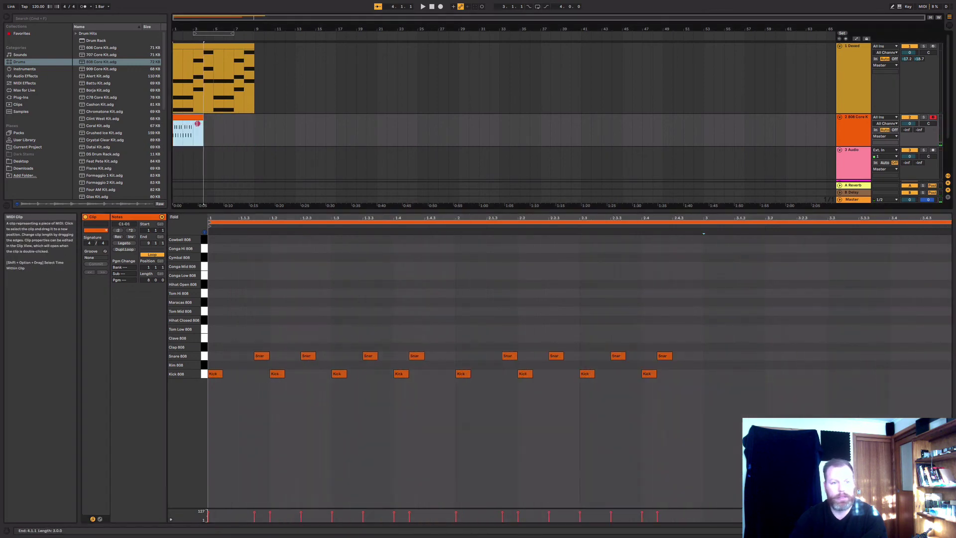
Audition the Clave, Tom Low, Tom Mid, Maracas and Clap 808 sounds.
{"action": "left_click", "coordinate": [205, 339]}
{"action": "left_click", "coordinate": [202, 330]}
{"action": "left_click", "coordinate": [203, 312]}
{"action": "left_click", "coordinate": [203, 304]}
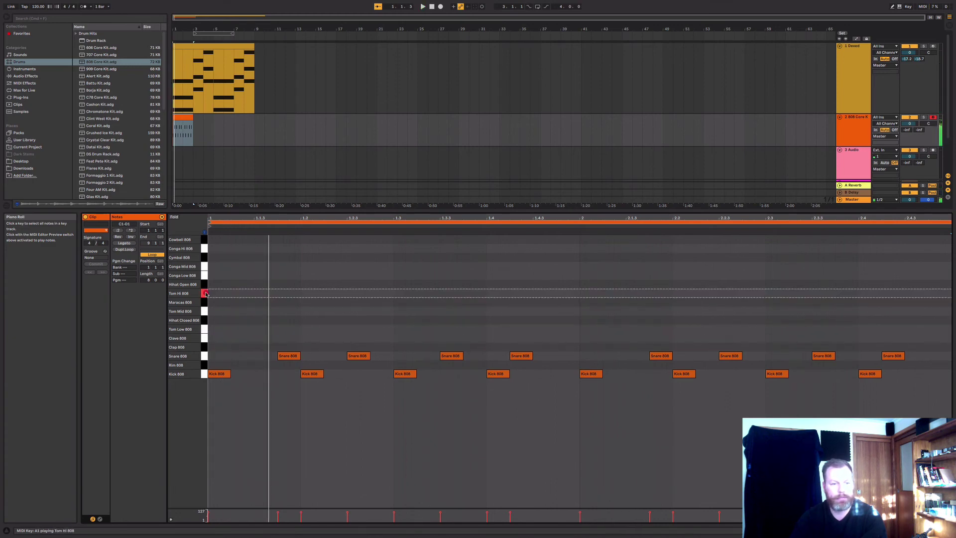
{"action": "left_click", "coordinate": [203, 345]}
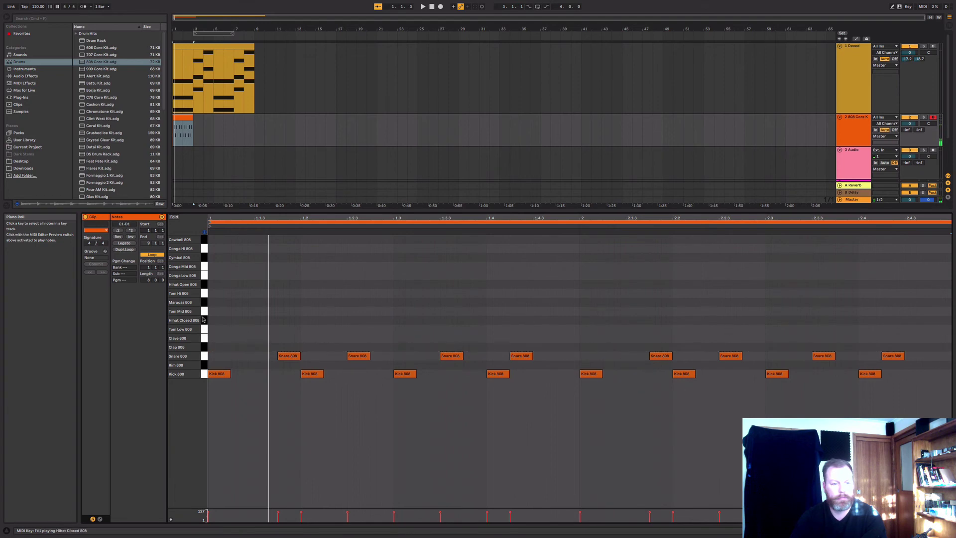
Draw Hihat Closed 808 eighth notes across the bar, duplicate them, and play the groove.
{"action": "left_click", "coordinate": [213, 321]}
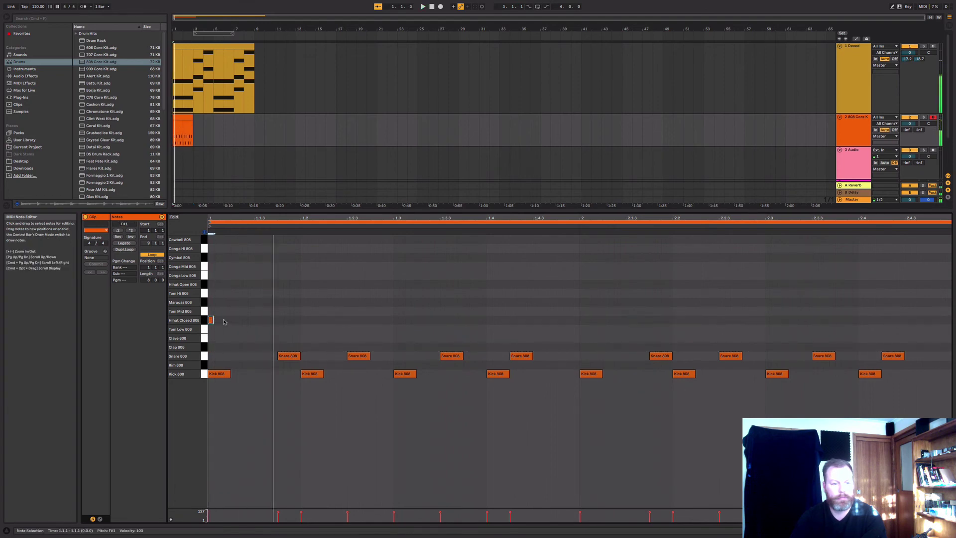
{"action": "double_click", "coordinate": [228, 320]}
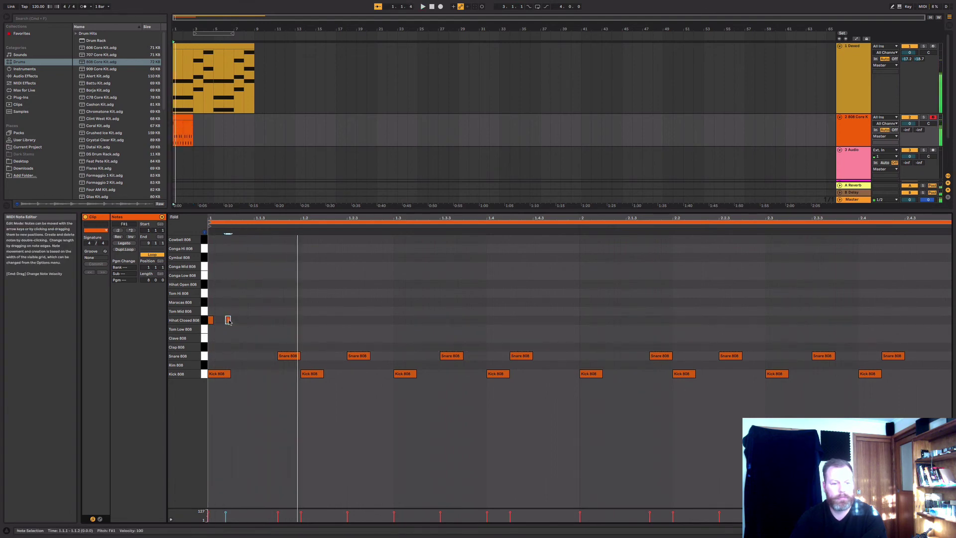
{"action": "mouse_move", "coordinate": [228, 321]}
{"action": "left_mouse_down"}
{"action": "mouse_move", "coordinate": [253, 324]}
{"action": "mouse_move", "coordinate": [222, 322]}
{"action": "left_mouse_up"}
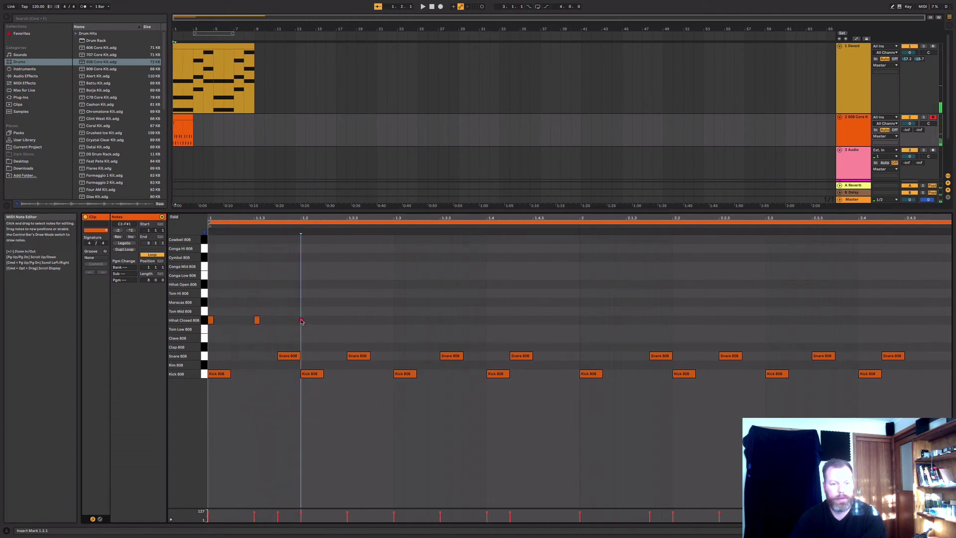
{"action": "key", "text": "super+v"}
{"action": "left_click_drag", "start_coordinate": [393, 322], "coordinate": [198, 321]}
{"action": "key", "text": "super+d"}
{"action": "key", "text": "super+d"}
{"action": "key", "text": "super+d"}
{"action": "key", "text": "space"}
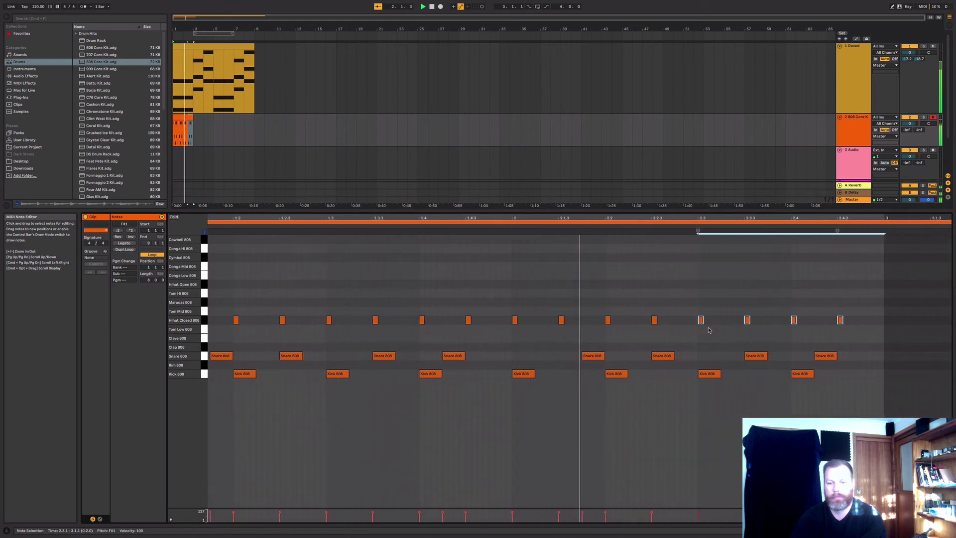
{"action": "key", "text": "space"}
Keep only hi-hats in the third track's drum clip, undoing the copied kicks and snares.
{"action": "scroll", "coordinate": [416, 278], "scroll_direction": "left", "scroll_amount": 3}
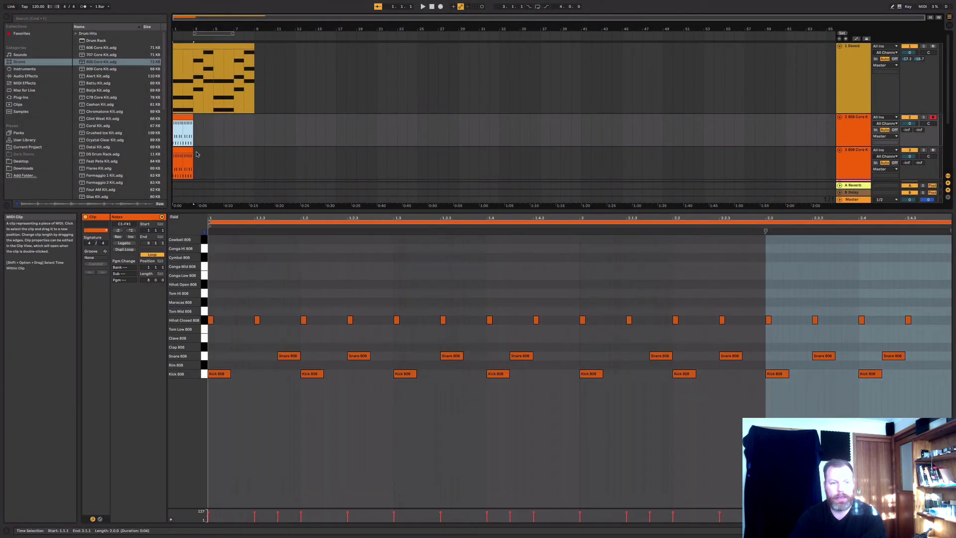
{"action": "left_click", "coordinate": [191, 156]}
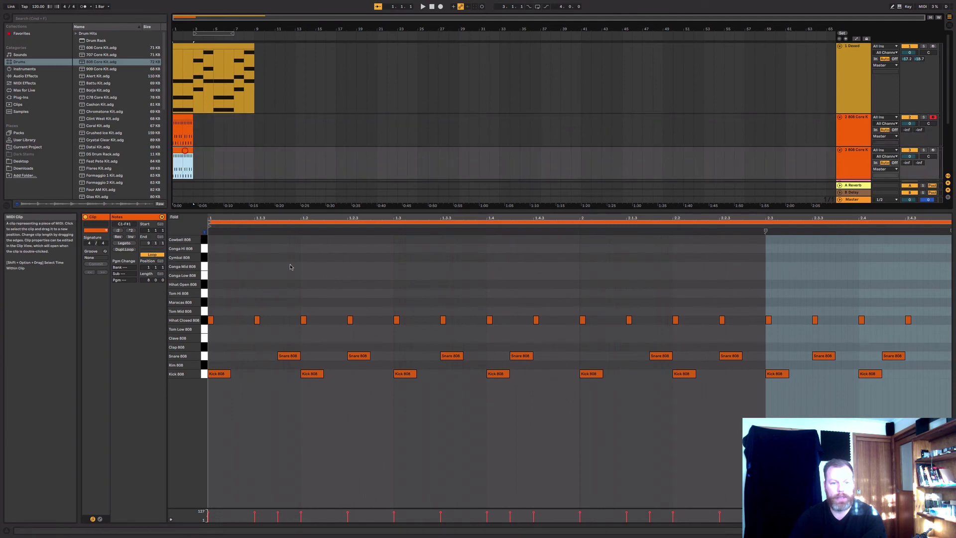
{"action": "left_click_drag", "start_coordinate": [212, 306], "coordinate": [779, 337]}
{"action": "left_click", "coordinate": [178, 119]}
{"action": "left_click_drag", "start_coordinate": [214, 287], "coordinate": [932, 338]}
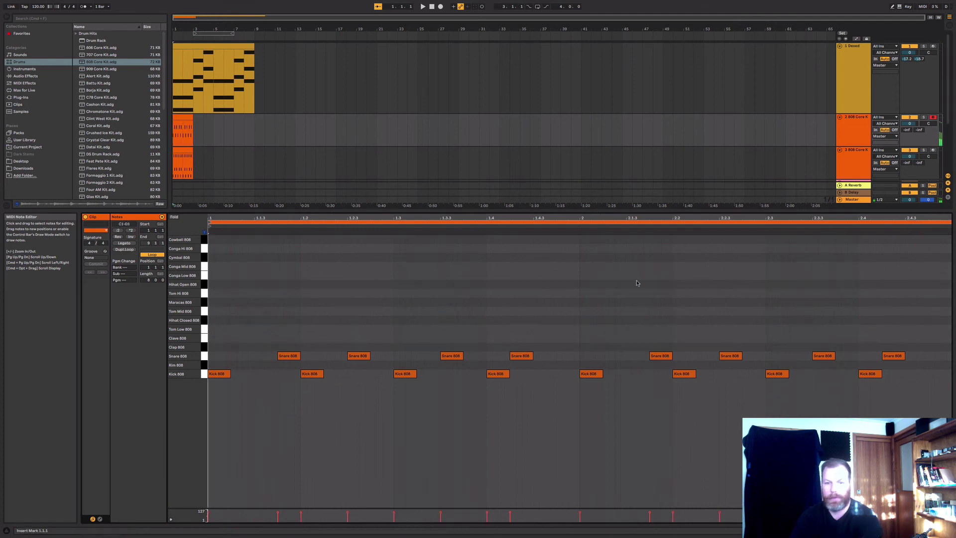
{"action": "left_click", "coordinate": [183, 162]}
{"action": "key", "text": "super+z"}
{"action": "key", "text": "super+z"}
{"action": "key", "text": "super+z"}
{"action": "key", "text": "super+z"}
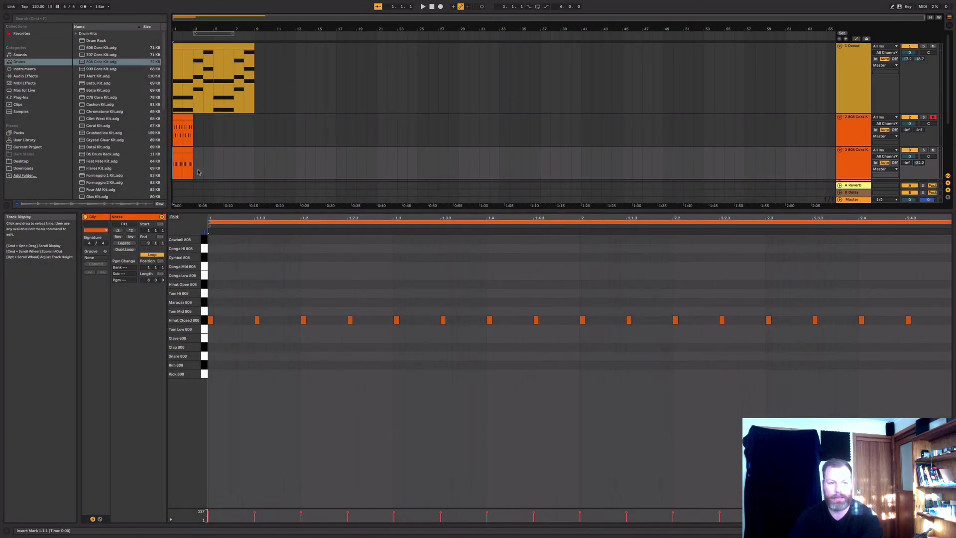
{"action": "key", "text": "space"}
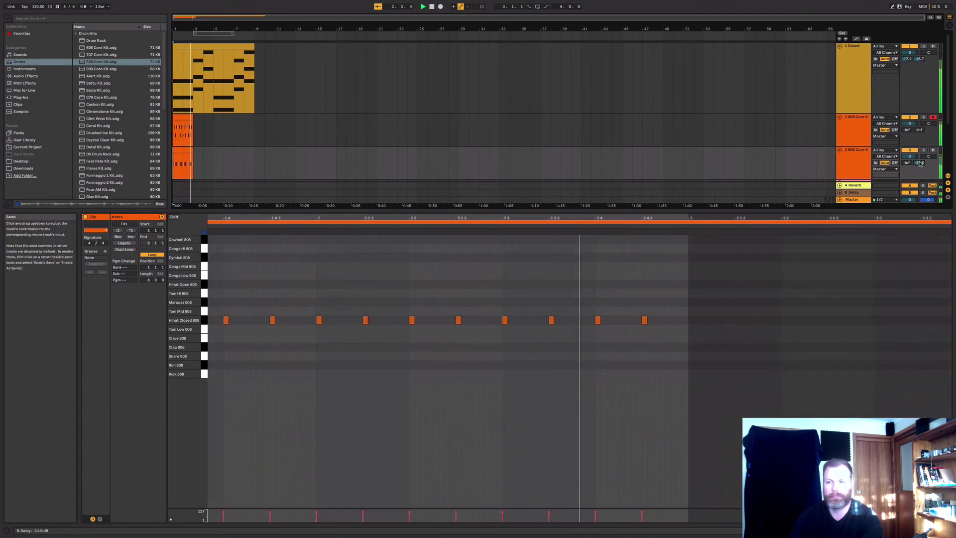
{"action": "key", "text": "space"}
{"action": "key", "text": "space"}
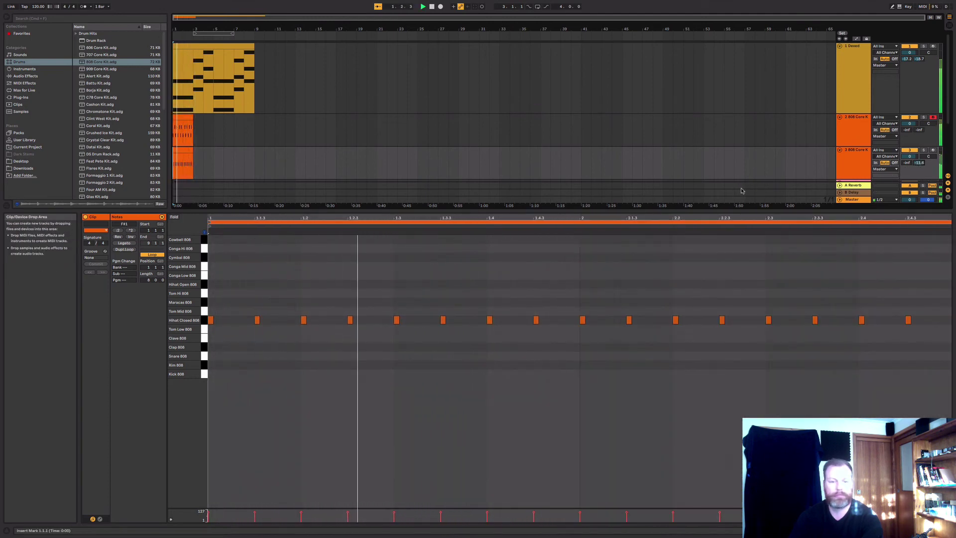
{"action": "key", "text": "space"}
Duplicate bars 3–5 on both 808 Core Kit tracks twice so they run to bar 9.
{"action": "left_click", "coordinate": [183, 130]}
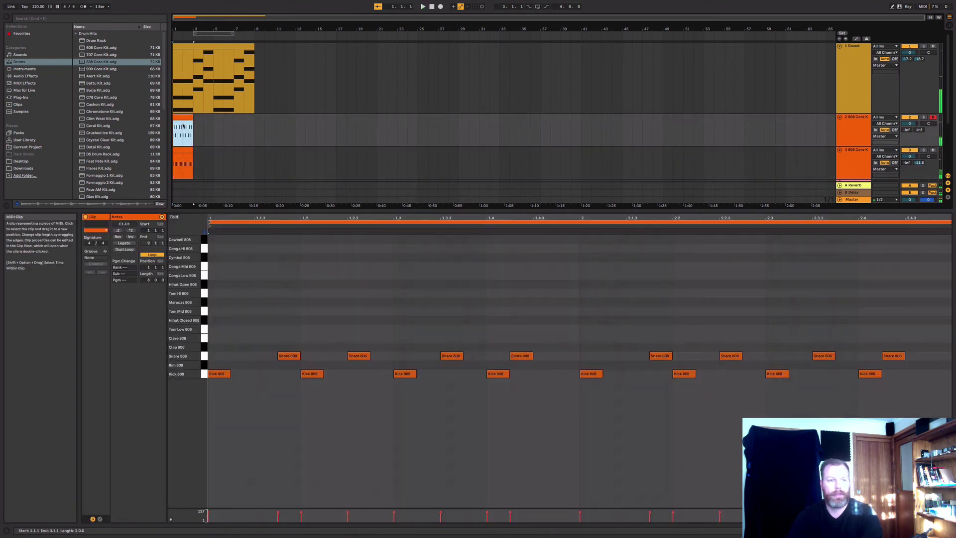
{"action": "left_click", "coordinate": [183, 151], "text": "shift"}
{"action": "left_click", "coordinate": [195, 125]}
{"action": "left_click_drag", "start_coordinate": [202, 135], "coordinate": [210, 141]}
{"action": "key", "text": "super+d"}
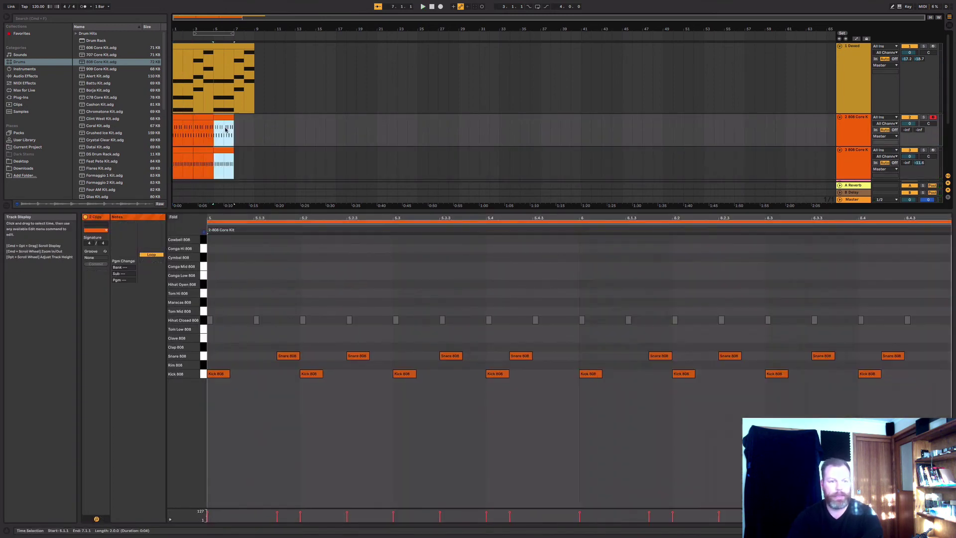
{"action": "key", "text": "super+d"}
{"action": "left_click_drag", "start_coordinate": [319, 127], "coordinate": [312, 129]}
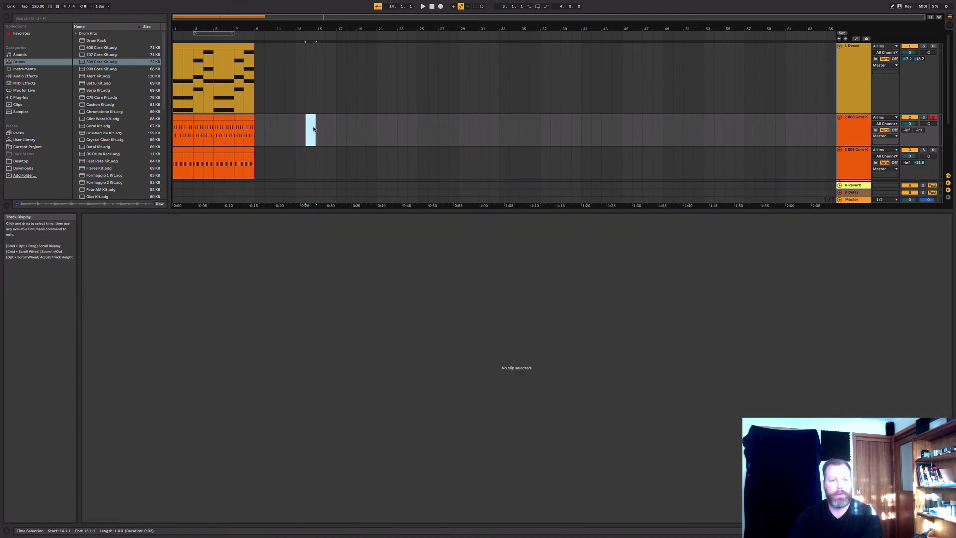
{"action": "left_click", "coordinate": [268, 127]}
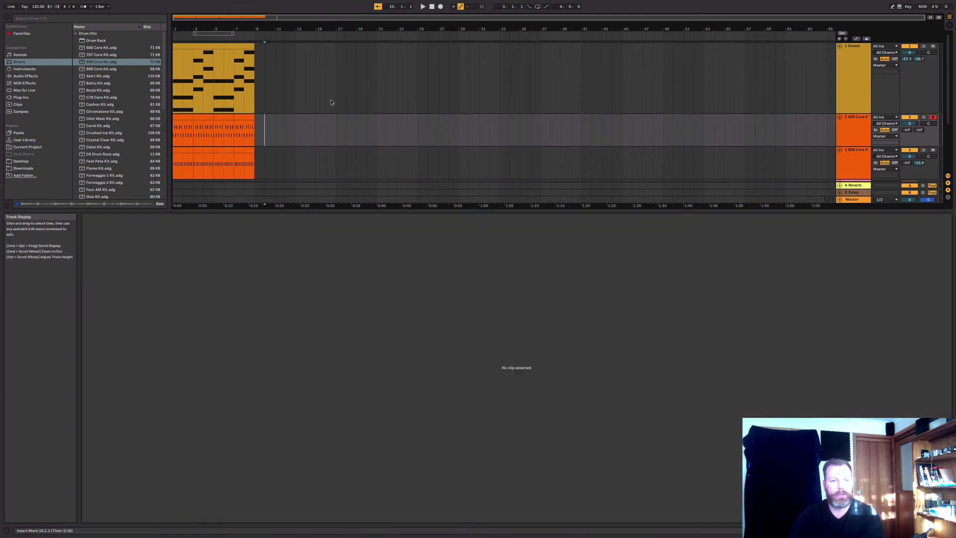
{"action": "left_click", "coordinate": [241, 115]}
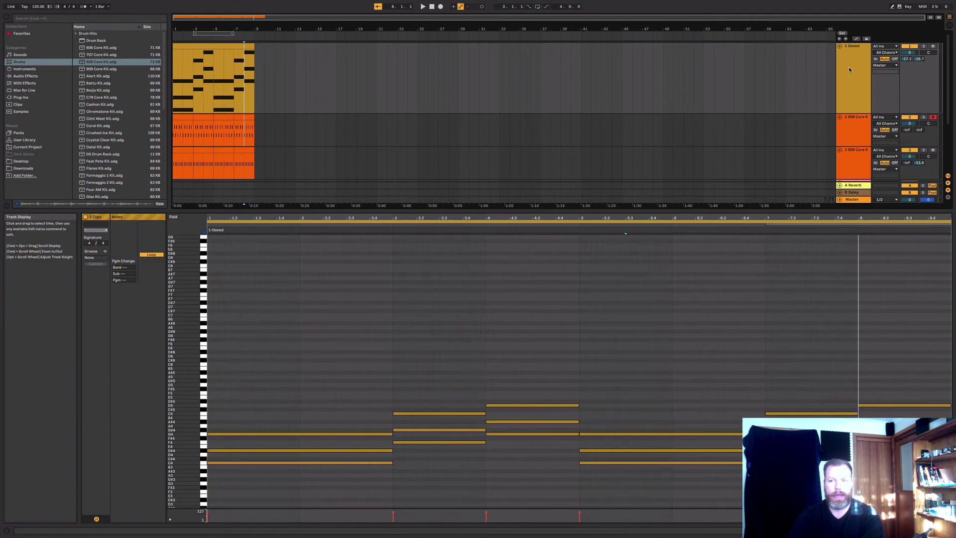
Duplicate the Dexed track.
{"action": "left_click", "coordinate": [851, 70]}
{"action": "right_click", "coordinate": [851, 70]}
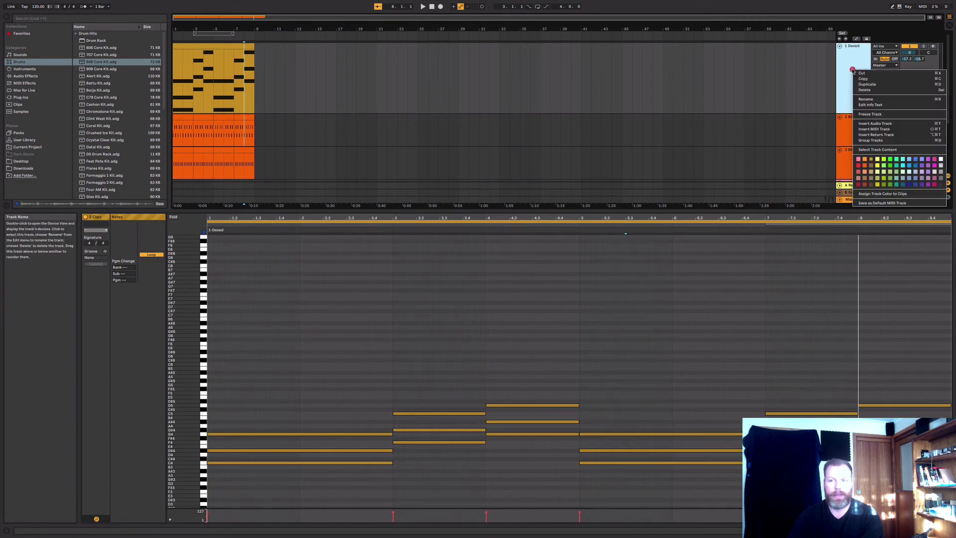
{"action": "left_click", "coordinate": [883, 84]}
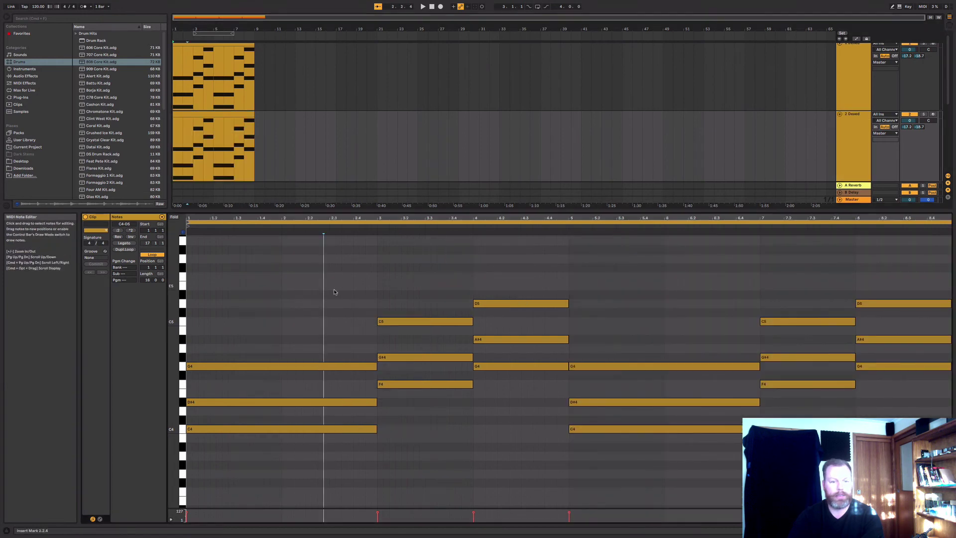
Delete the upper chord notes throughout the copy, leaving single C4, F4 and G4 notes.
{"action": "left_click_drag", "start_coordinate": [333, 289], "coordinate": [379, 406]}
{"action": "key", "text": "Delete"}
{"action": "left_click_drag", "start_coordinate": [393, 298], "coordinate": [413, 361]}
{"action": "key", "text": "Delete"}
{"action": "left_click_drag", "start_coordinate": [512, 283], "coordinate": [521, 346]}
{"action": "key", "text": "Delete"}
{"action": "left_click_drag", "start_coordinate": [630, 349], "coordinate": [659, 412]}
{"action": "key", "text": "Delete"}
{"action": "left_click_drag", "start_coordinate": [761, 308], "coordinate": [796, 363]}
{"action": "key", "text": "Delete"}
{"action": "left_click_drag", "start_coordinate": [857, 291], "coordinate": [884, 345]}
{"action": "key", "text": "Delete"}
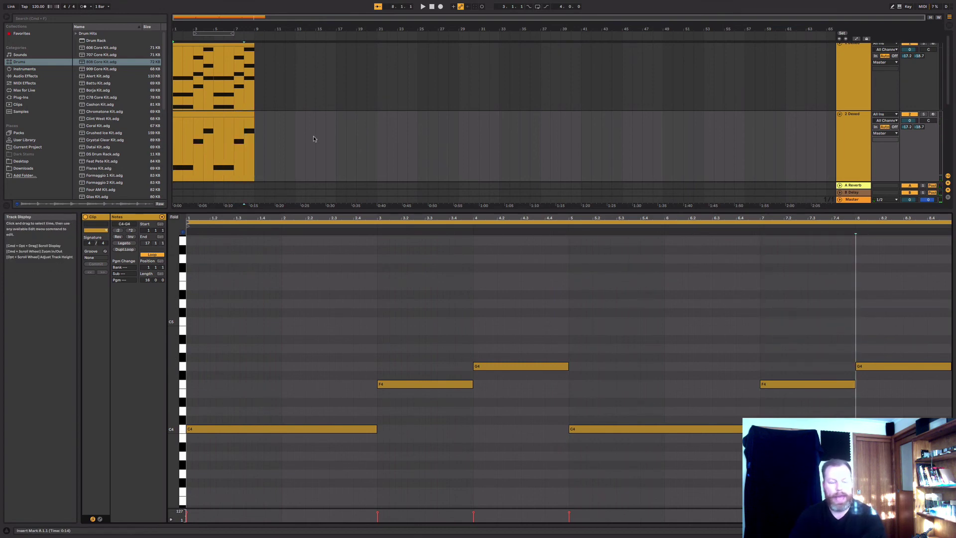
{"action": "left_click", "coordinate": [852, 140]}
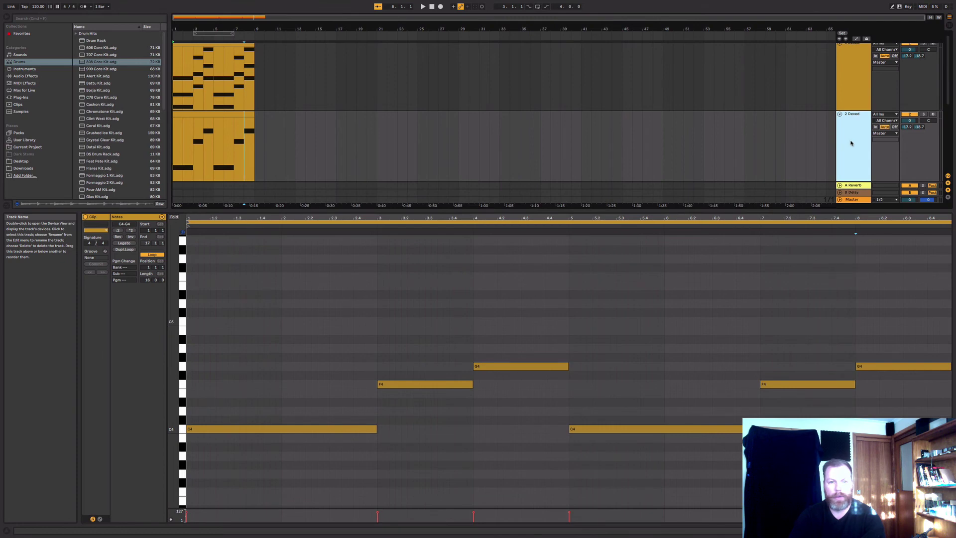
{"action": "double_click", "coordinate": [852, 142]}
Remove the Arpeggiator from the 2 Dexed track's device chain.
{"action": "left_click", "coordinate": [853, 142]}
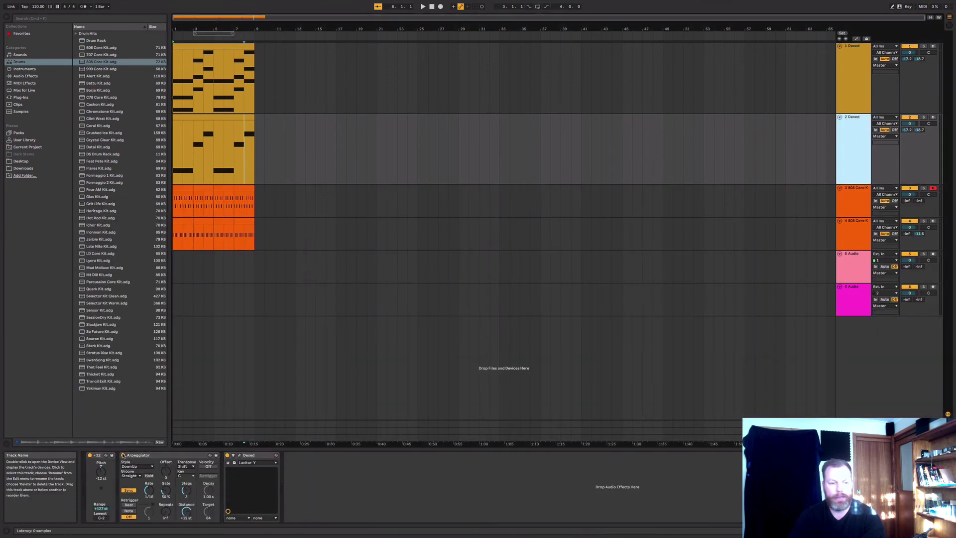
{"action": "left_click", "coordinate": [167, 455]}
{"action": "key", "text": "Delete"}
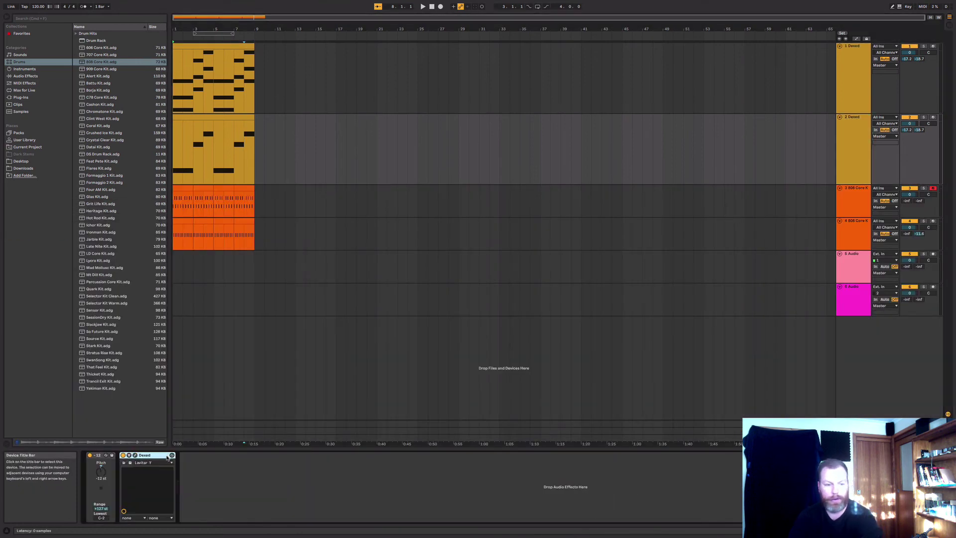
Switch Dexed on 2 Dexed to preset 26. -WOBBLE 1- and play it back.
{"action": "left_click", "coordinate": [136, 456]}
{"action": "left_click", "coordinate": [136, 456]}
{"action": "left_click", "coordinate": [136, 456]}
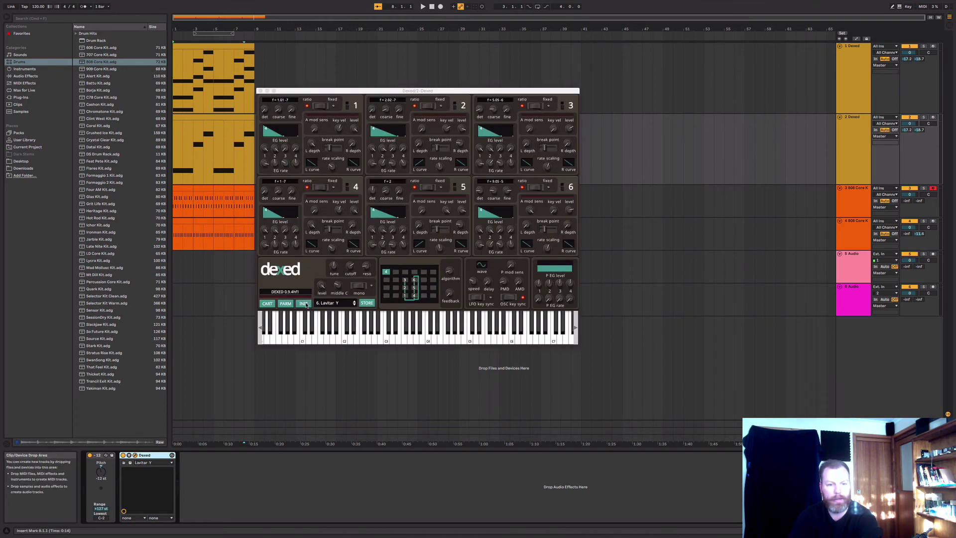
{"action": "left_click", "coordinate": [332, 302]}
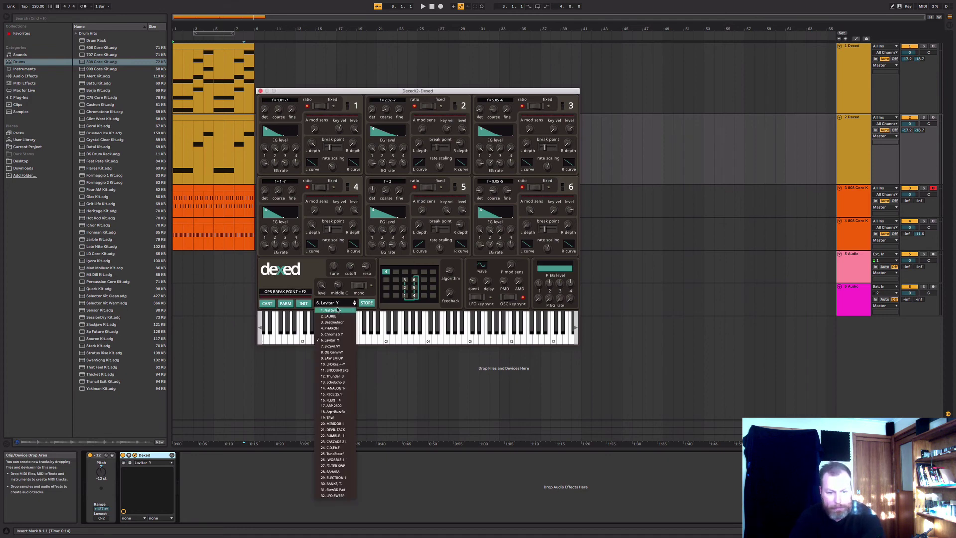
{"action": "key", "text": "Down"}
{"action": "key", "text": "Down"}
{"action": "key", "text": "Down"}
{"action": "key", "text": "Down"}
{"action": "key", "text": "Down"}
{"action": "key", "text": "Down"}
{"action": "key", "text": "Down"}
{"action": "key", "text": "Down"}
{"action": "key", "text": "Down"}
{"action": "key", "text": "Down"}
{"action": "key", "text": "Down"}
{"action": "key", "text": "Down"}
{"action": "key", "text": "Down"}
{"action": "key", "text": "Down"}
{"action": "key", "text": "Down"}
{"action": "key", "text": "Down"}
{"action": "key", "text": "Down"}
{"action": "key", "text": "Down"}
{"action": "key", "text": "Down"}
{"action": "key", "text": "Down"}
{"action": "key", "text": "Return"}
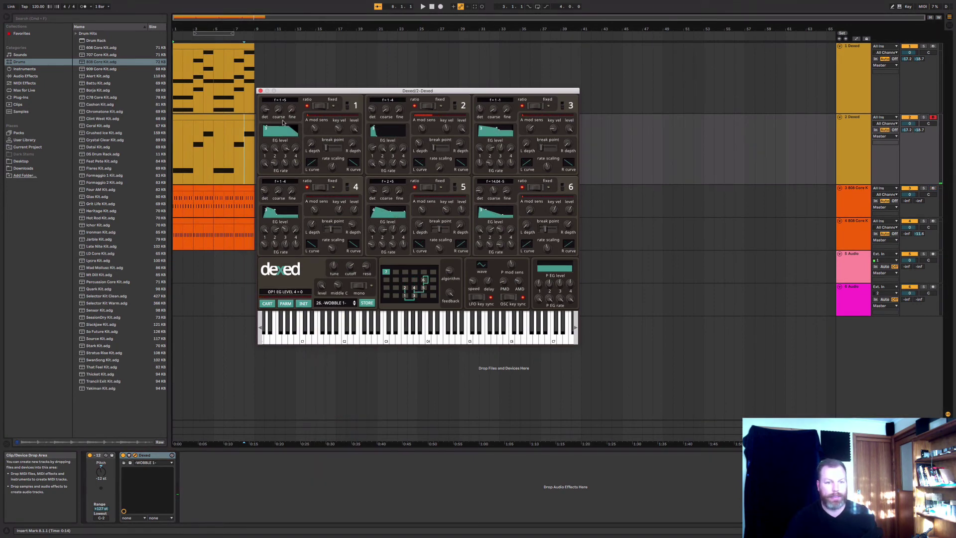
{"action": "left_click", "coordinate": [261, 91]}
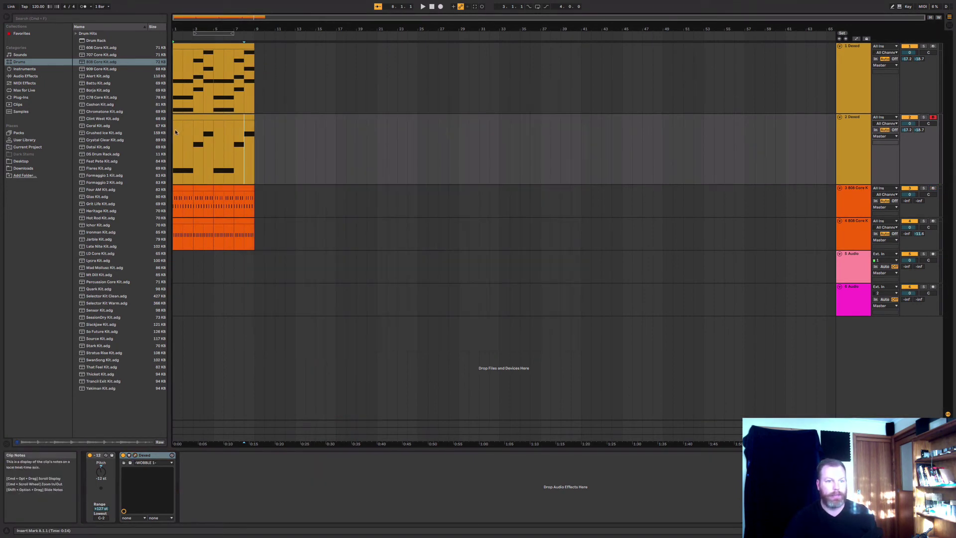
{"action": "left_click", "coordinate": [423, 6]}
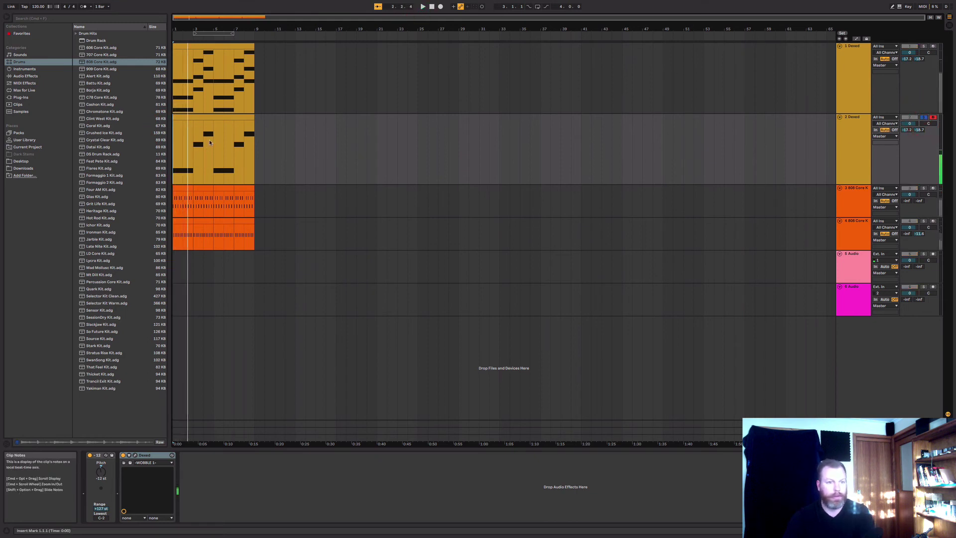
{"action": "double_click", "coordinate": [205, 122]}
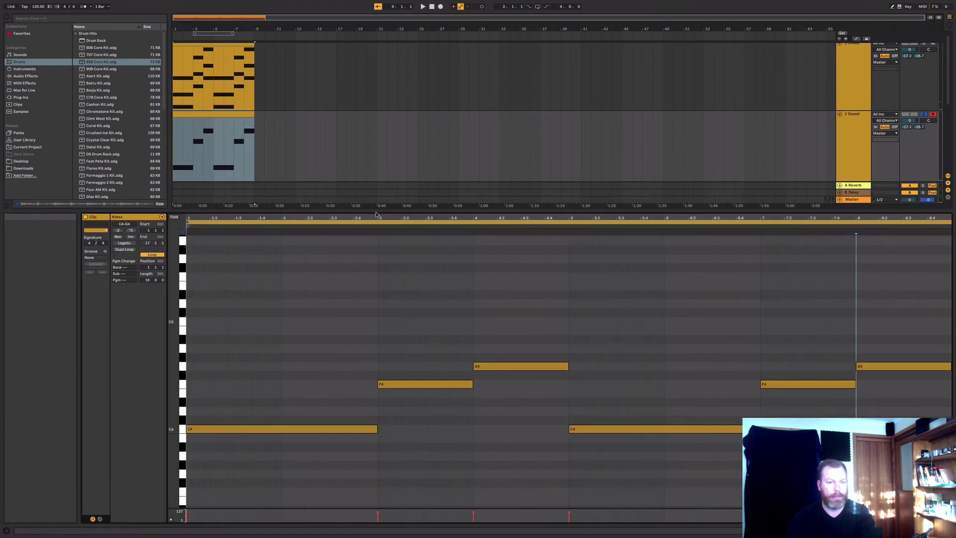
Move all 2 Dexed notes down two octaves to C2, F2 and G2.
{"action": "left_click_drag", "start_coordinate": [377, 214], "coordinate": [367, 185]}
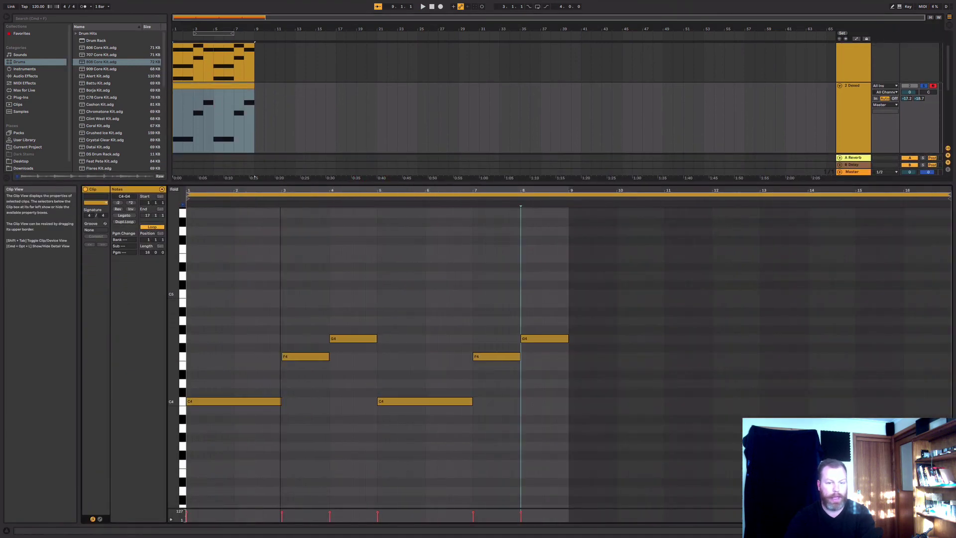
{"action": "left_click_drag", "start_coordinate": [203, 292], "coordinate": [538, 434]}
{"action": "scroll", "coordinate": [413, 461], "scroll_direction": "down", "scroll_amount": 5}
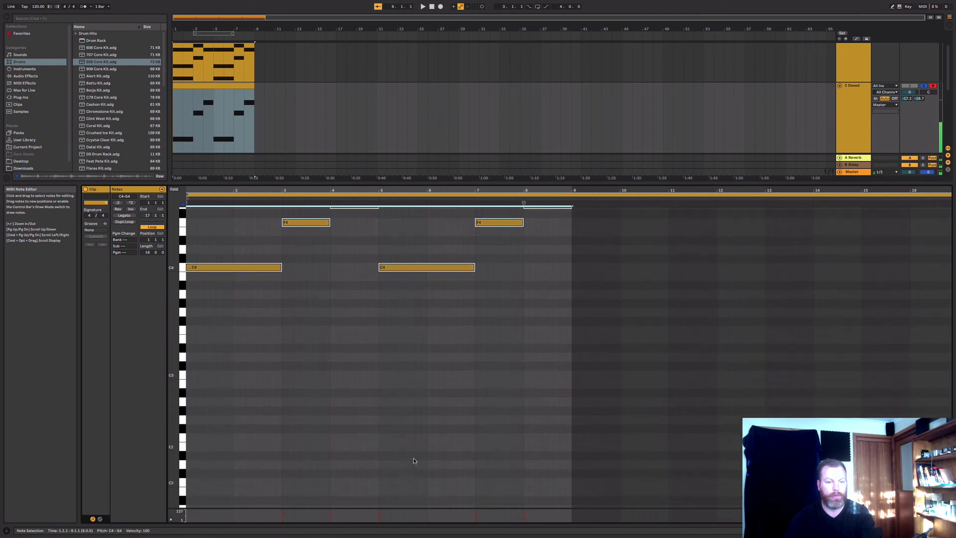
{"action": "left_click_drag", "start_coordinate": [233, 268], "coordinate": [243, 386]}
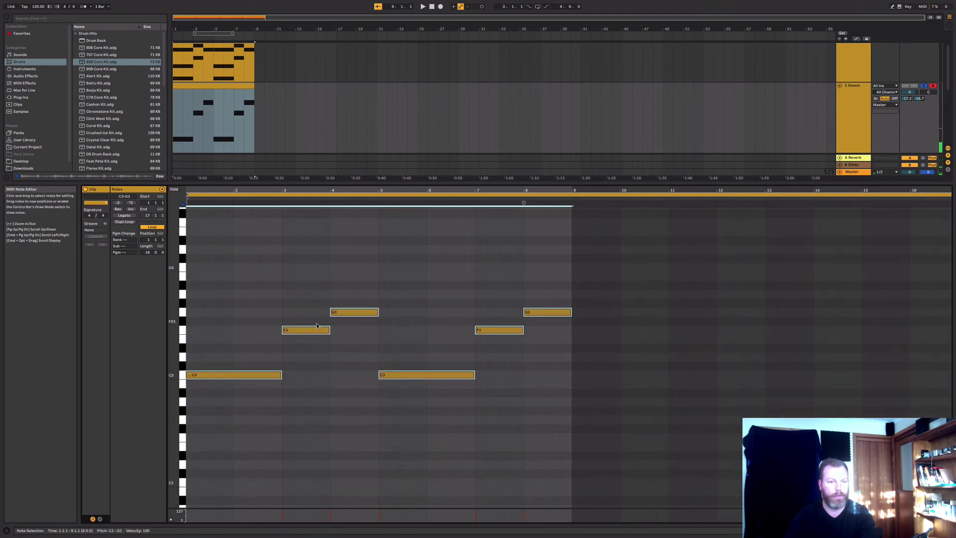
{"action": "key", "text": "space"}
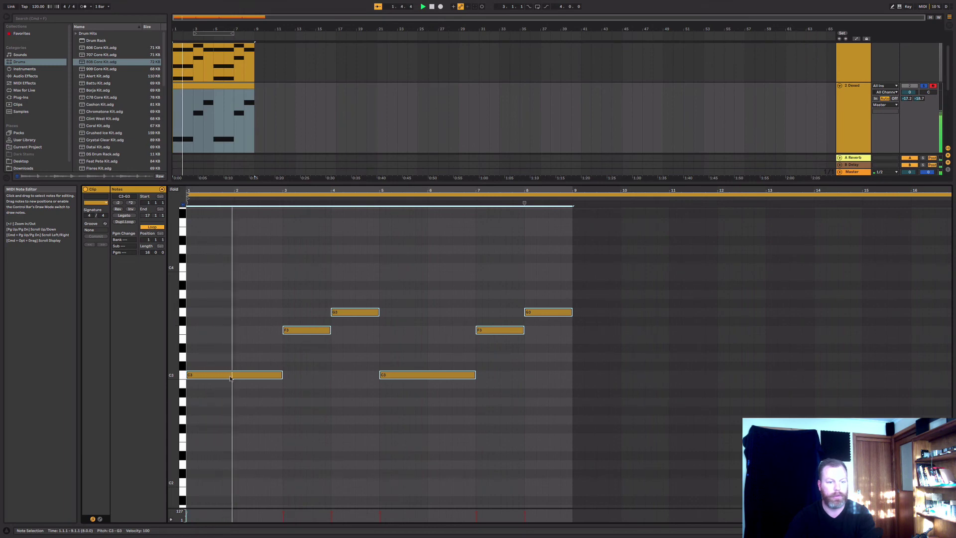
{"action": "left_click_drag", "start_coordinate": [229, 376], "coordinate": [228, 481]}
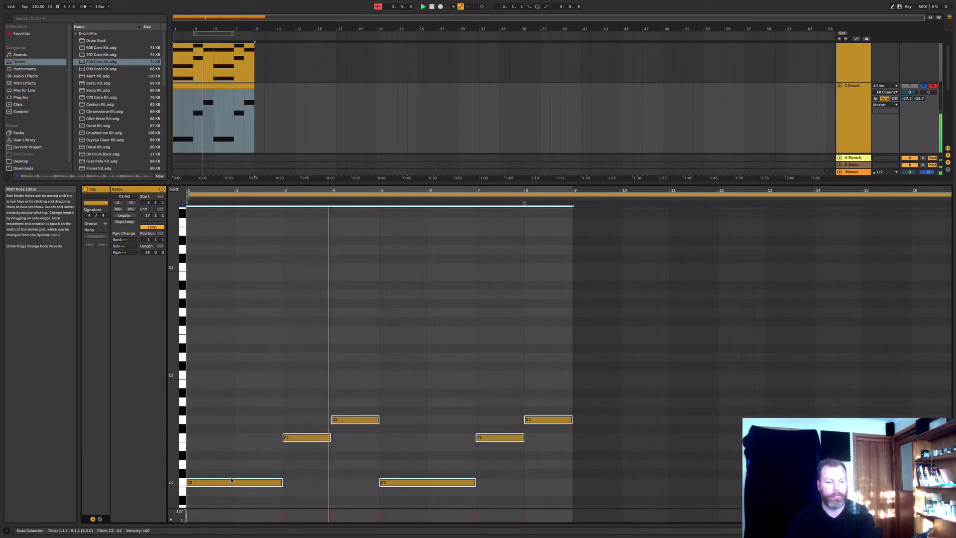
Arm the 2 Dexed track and lower 1 Dexed's volume to -5.8 dB.
{"action": "left_click", "coordinate": [934, 86]}
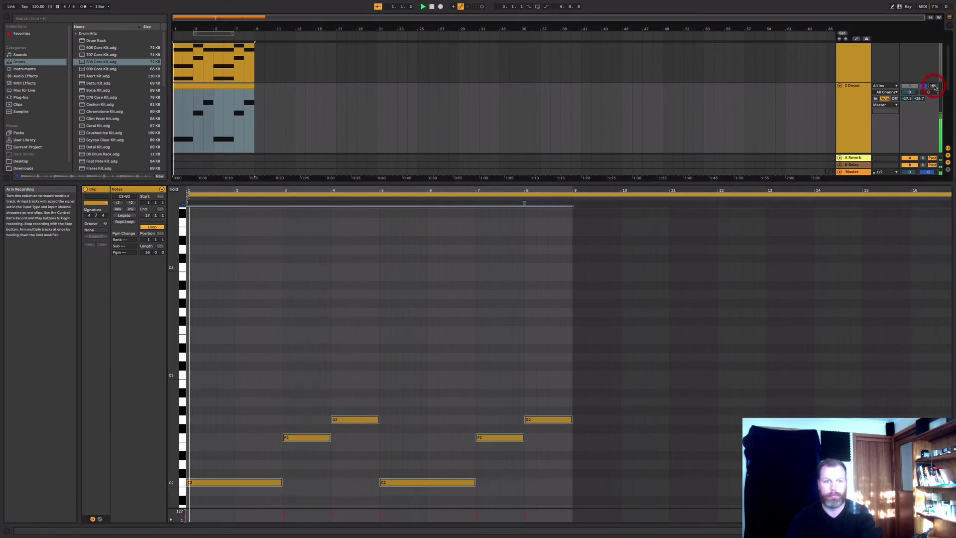
{"action": "left_click", "coordinate": [934, 86]}
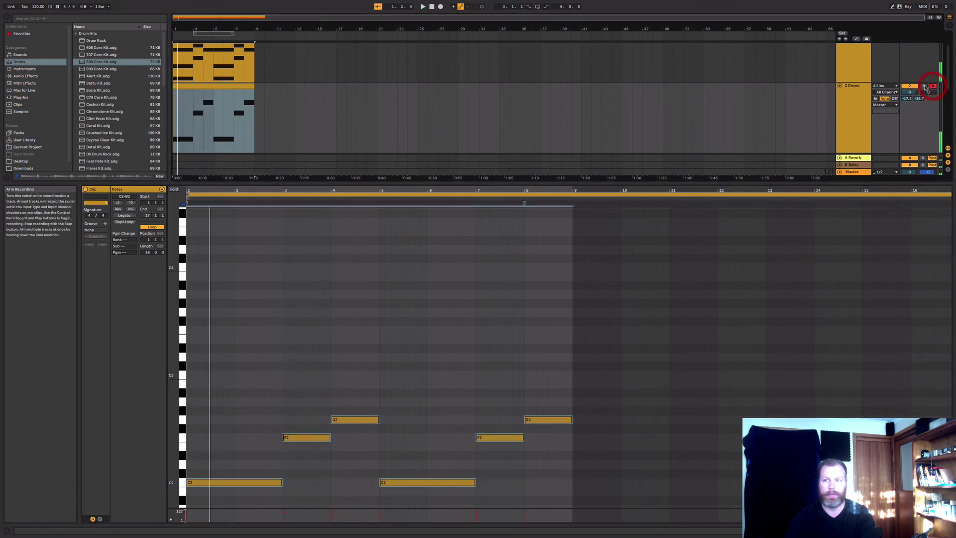
{"action": "scroll", "coordinate": [635, 119], "scroll_direction": "up", "scroll_amount": 2}
{"action": "left_click_drag", "start_coordinate": [910, 52], "coordinate": [910, 60]}
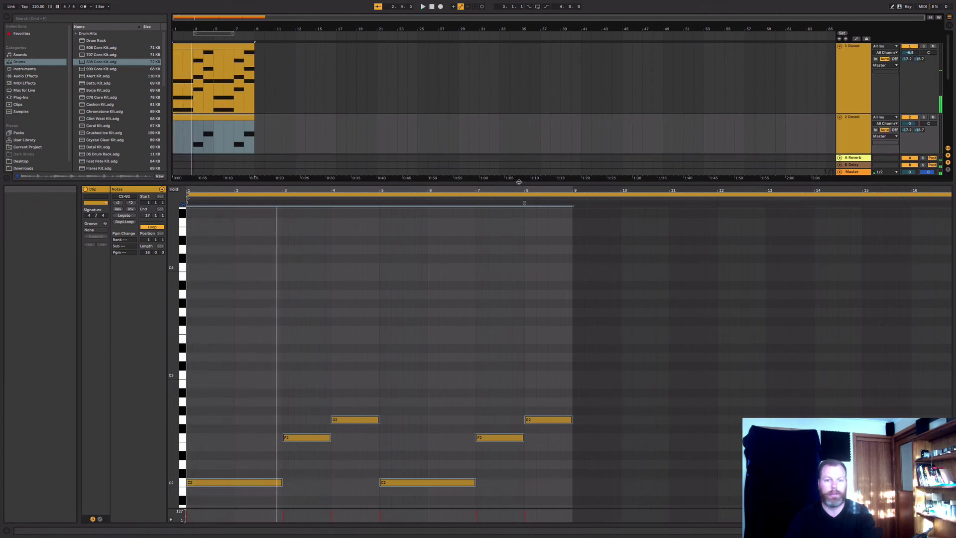
{"action": "left_click_drag", "start_coordinate": [519, 182], "coordinate": [529, 273]}
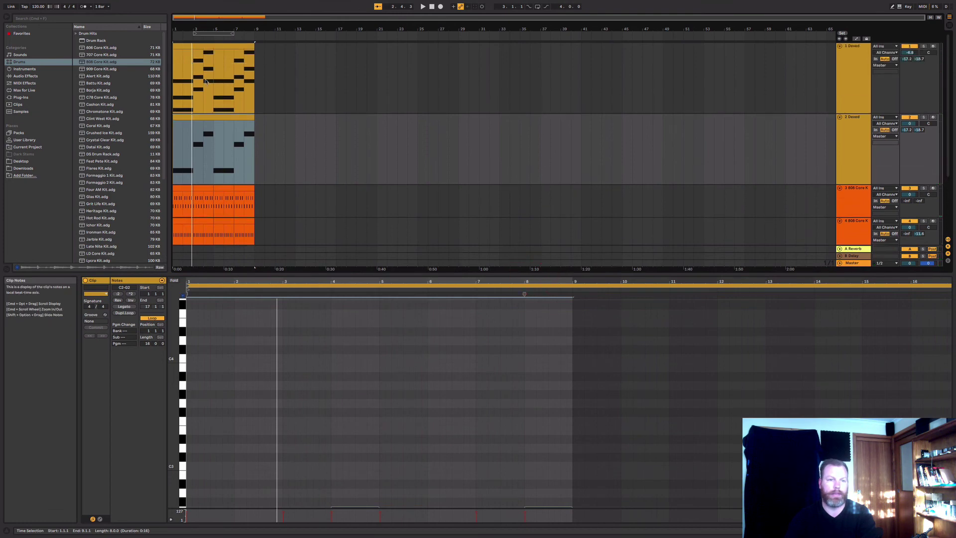
Add EQ Eight from Audio Effects after Dexed on the 1 Dexed track.
{"action": "left_click", "coordinate": [851, 83]}
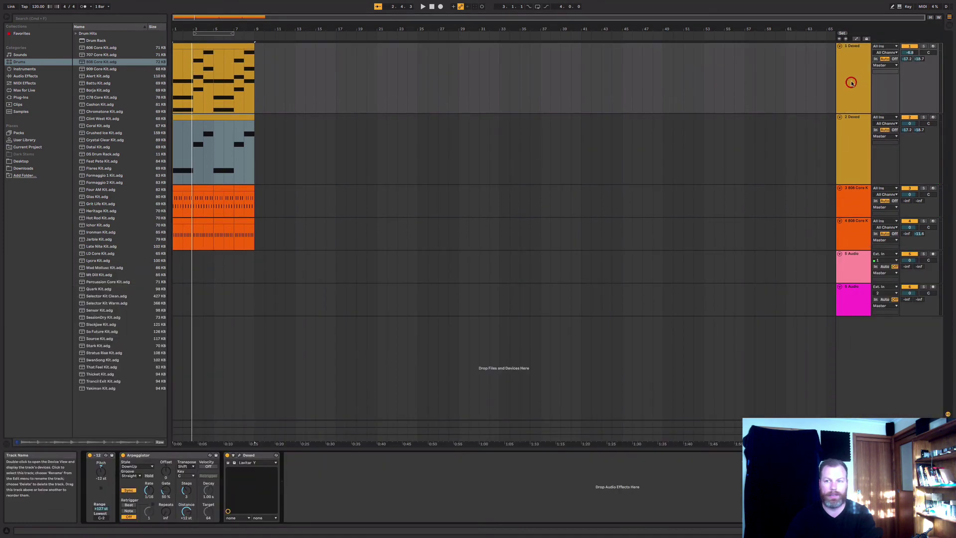
{"action": "left_click", "coordinate": [26, 75]}
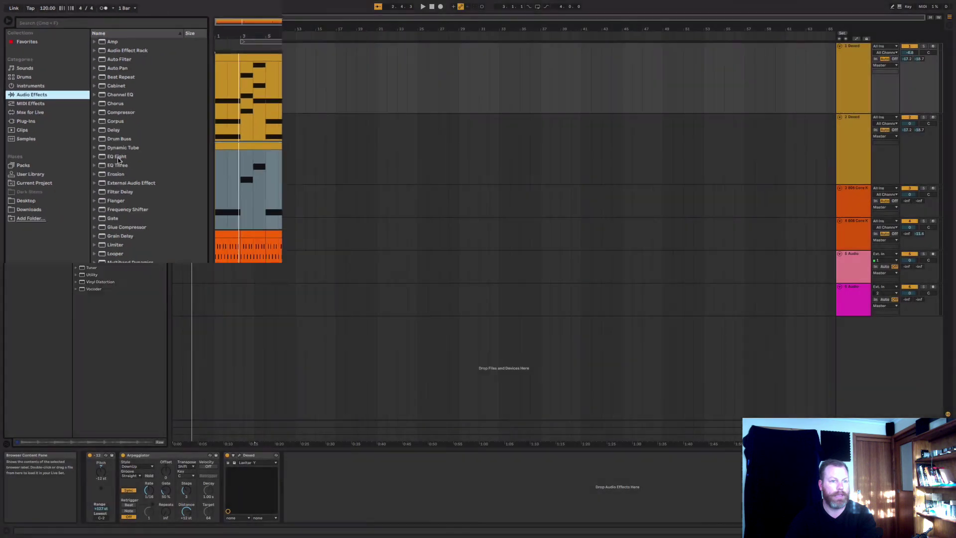
{"action": "left_click", "coordinate": [231, 311]}
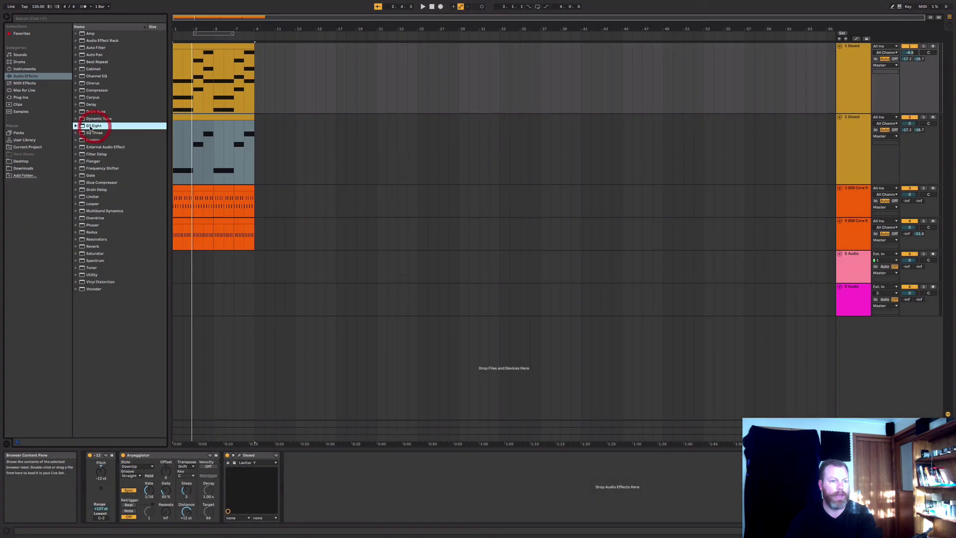
{"action": "left_click_drag", "start_coordinate": [340, 463], "coordinate": [341, 464]}
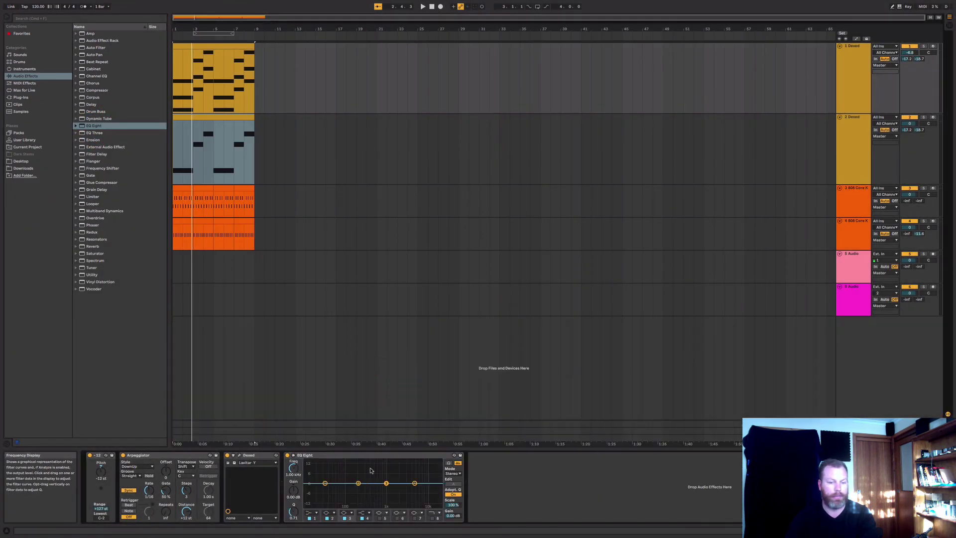
Enlarge the EQ display and pull band 4 down to about -6.94 dB at 2.81 kHz.
{"action": "left_click", "coordinate": [369, 469]}
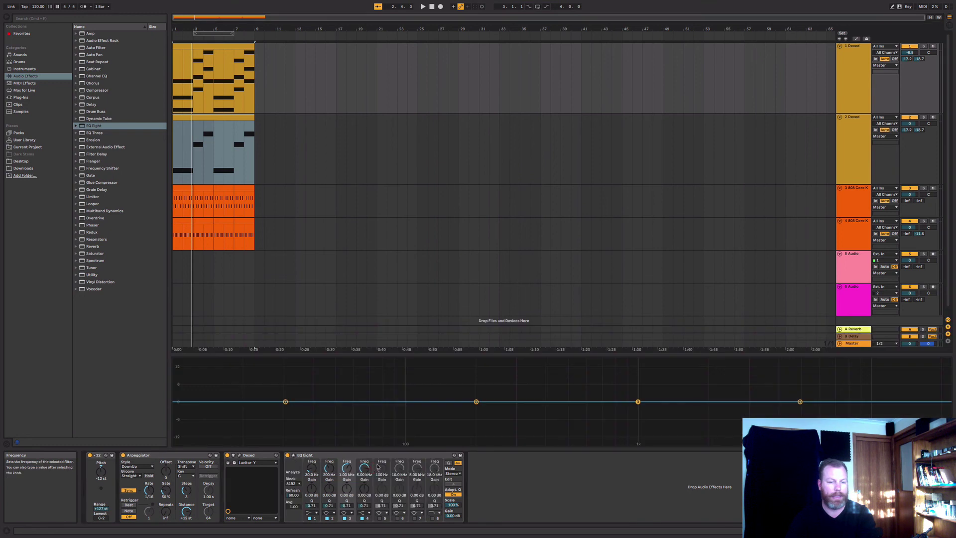
{"action": "left_click", "coordinate": [440, 352]}
{"action": "left_click_drag", "start_coordinate": [440, 352], "coordinate": [441, 253]}
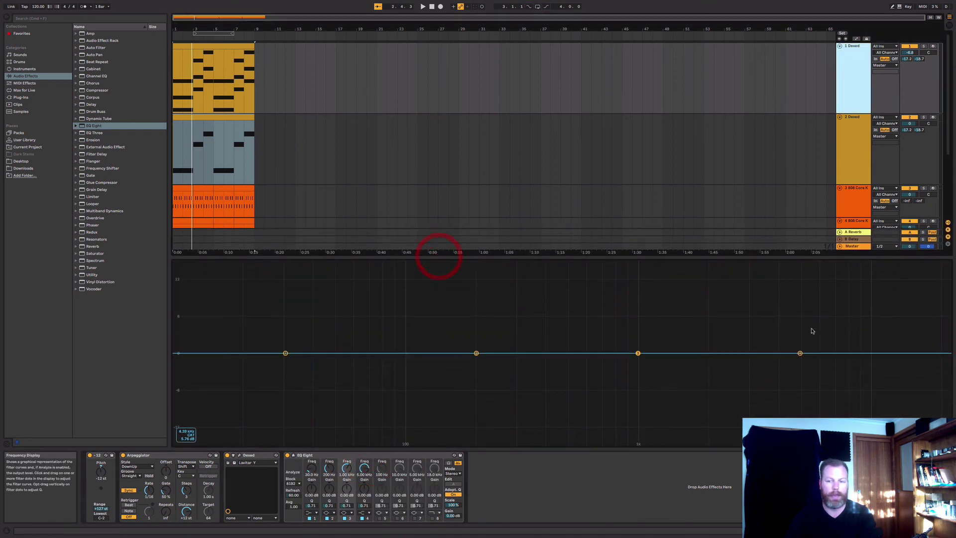
{"action": "left_click_drag", "start_coordinate": [800, 353], "coordinate": [742, 395]}
During playback, set band 4 to the shelf shape, then switch band 4 off.
{"action": "key", "text": "space"}
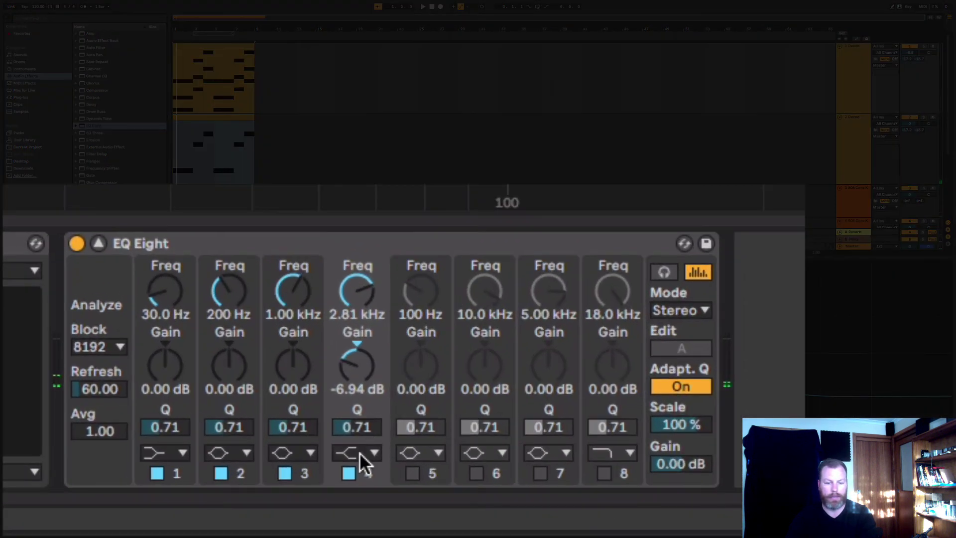
{"action": "left_click", "coordinate": [366, 512]}
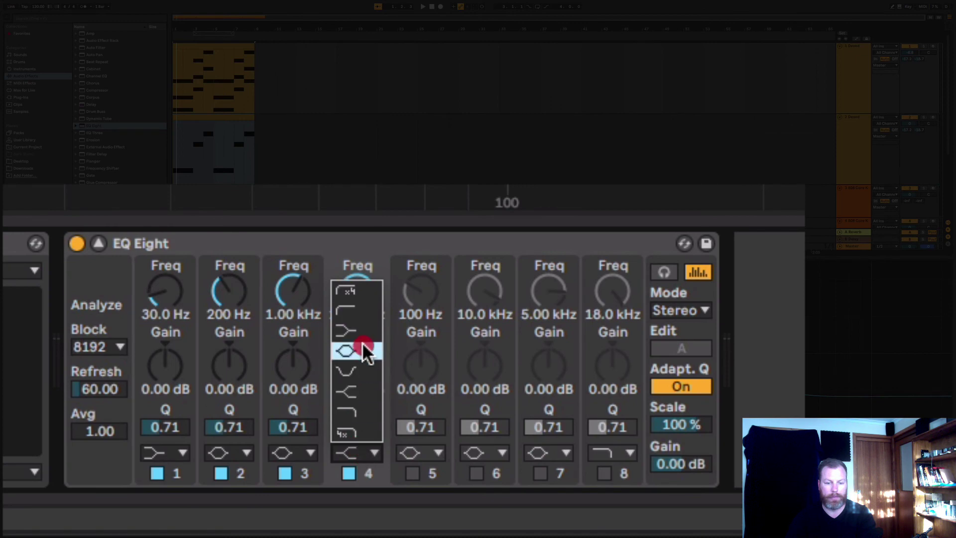
{"action": "left_click", "coordinate": [366, 410]}
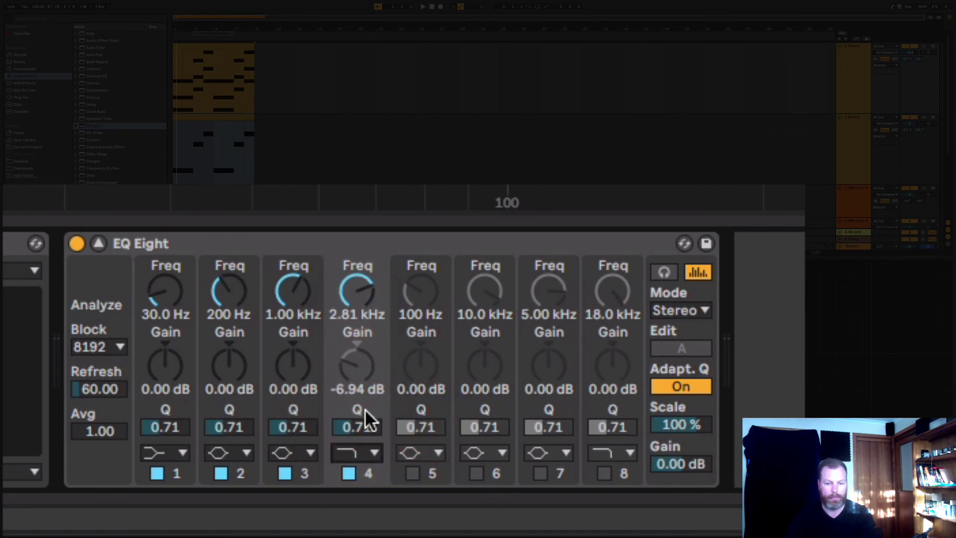
{"action": "left_click", "coordinate": [362, 454]}
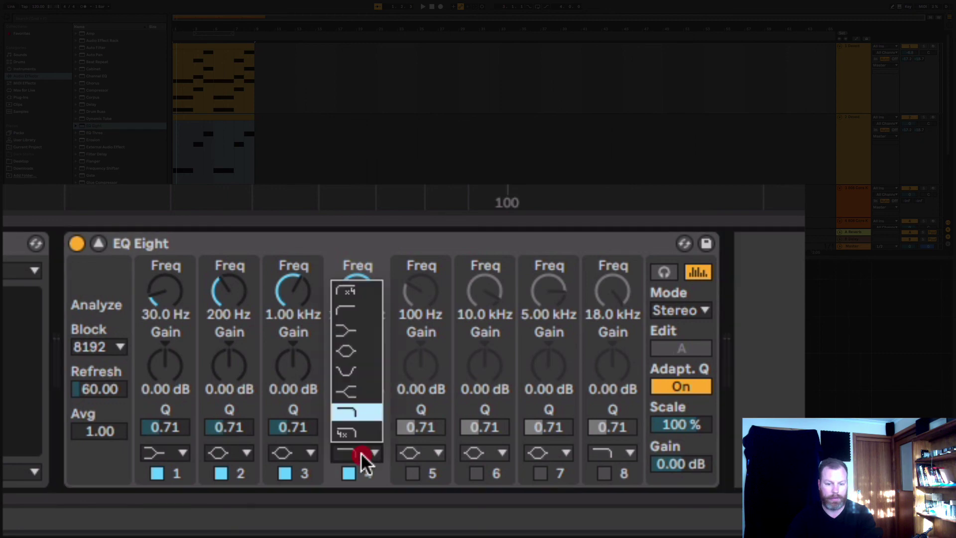
{"action": "left_click", "coordinate": [366, 415]}
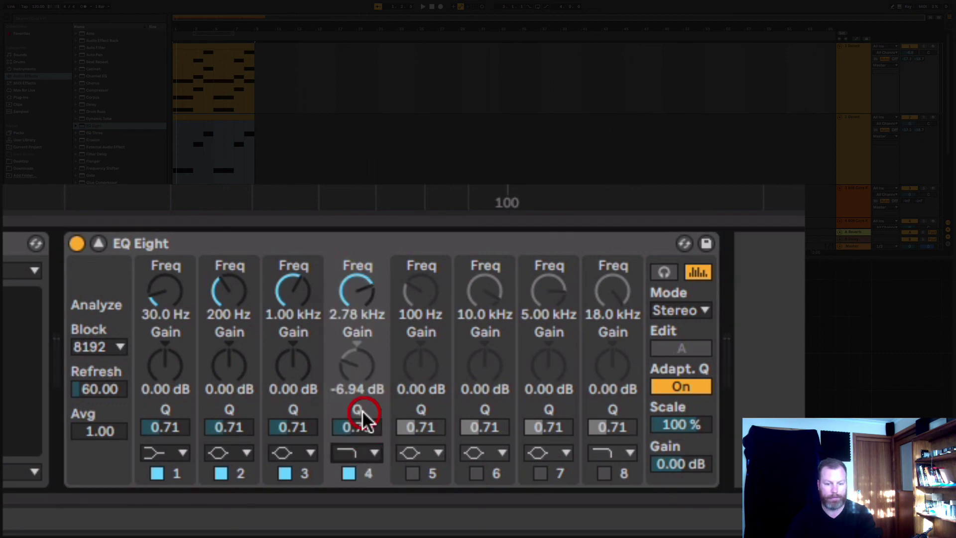
{"action": "left_click", "coordinate": [348, 473]}
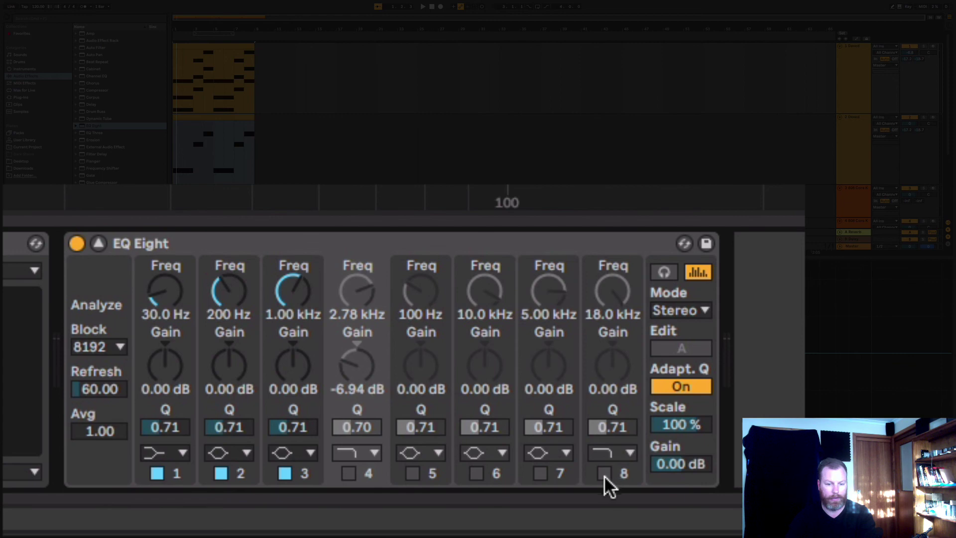
Enable band 8 as a resonant low-pass near 576 Hz with Q about 1.79.
{"action": "left_click", "coordinate": [604, 474]}
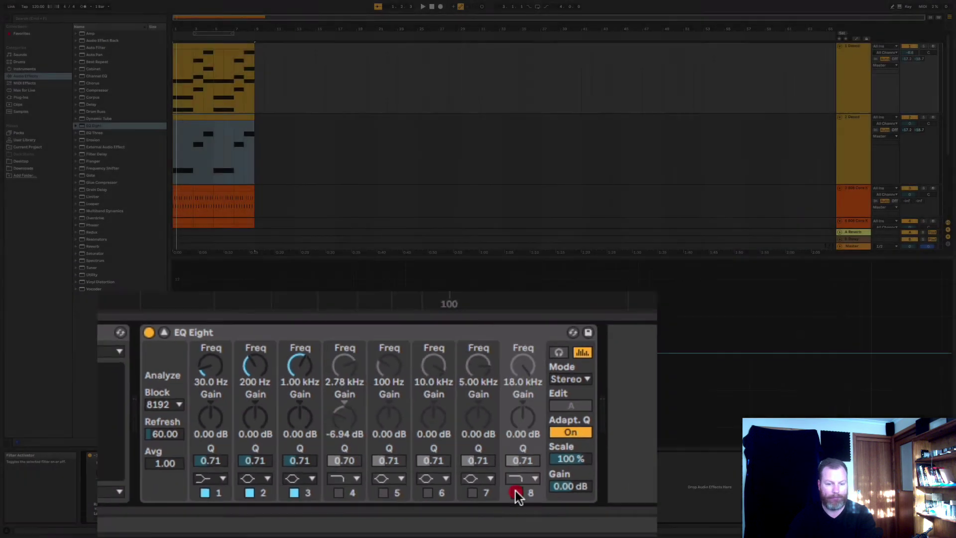
{"action": "left_click_drag", "start_coordinate": [927, 375], "coordinate": [635, 355]}
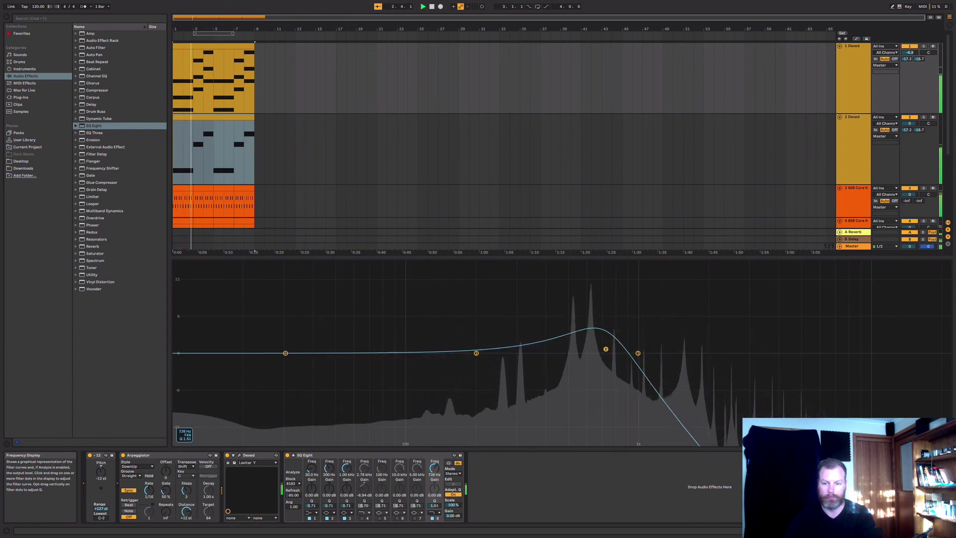
{"action": "mouse_move", "coordinate": [596, 348]}
{"action": "left_mouse_down"}
{"action": "mouse_move", "coordinate": [544, 337]}
{"action": "mouse_move", "coordinate": [582, 342]}
{"action": "left_mouse_up"}
Set the first Dexed track's volume to 0 dB.
{"action": "left_click", "coordinate": [910, 53]}
{"action": "key", "text": "Delete"}
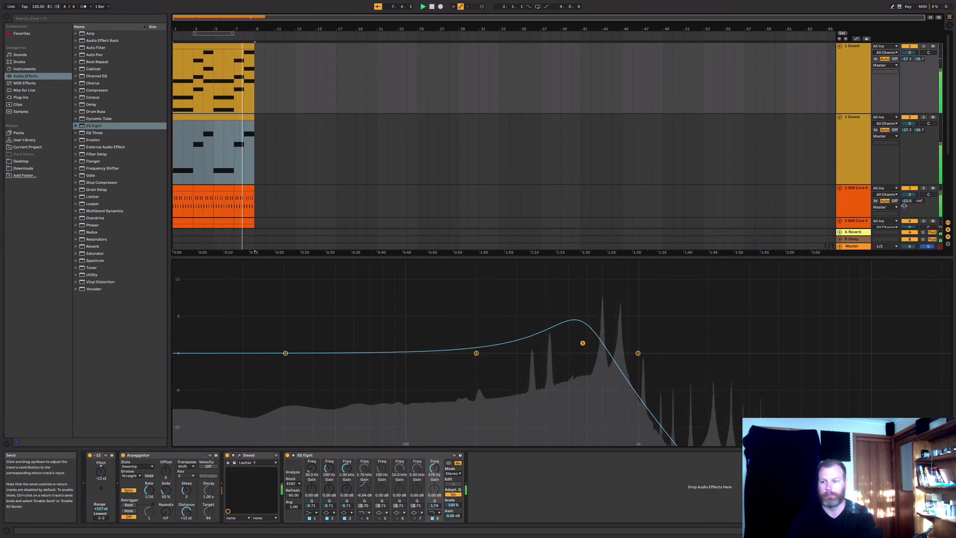
{"action": "key", "text": "super+t"}
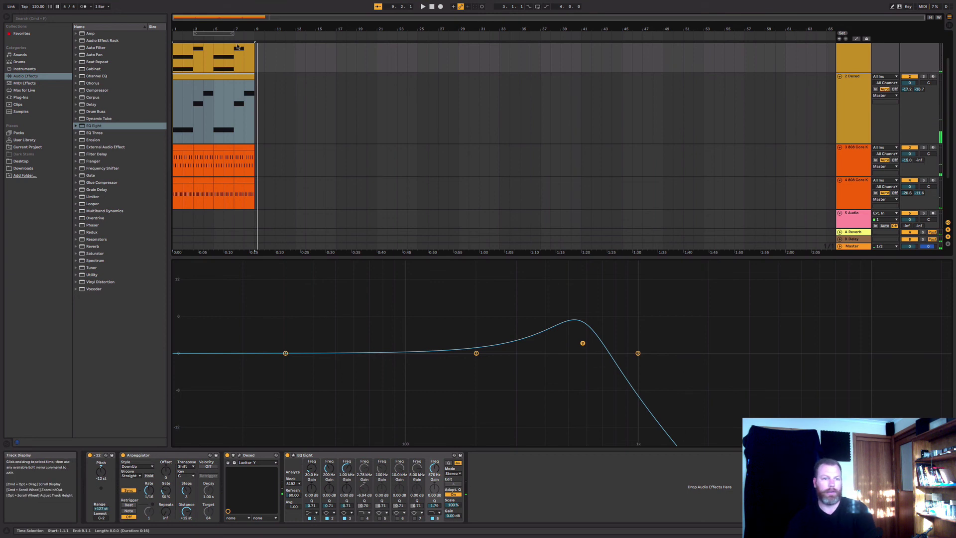
Zoom the arrangement in on the opening bars and place the insert point near bar 9.
{"action": "left_click", "coordinate": [286, 81]}
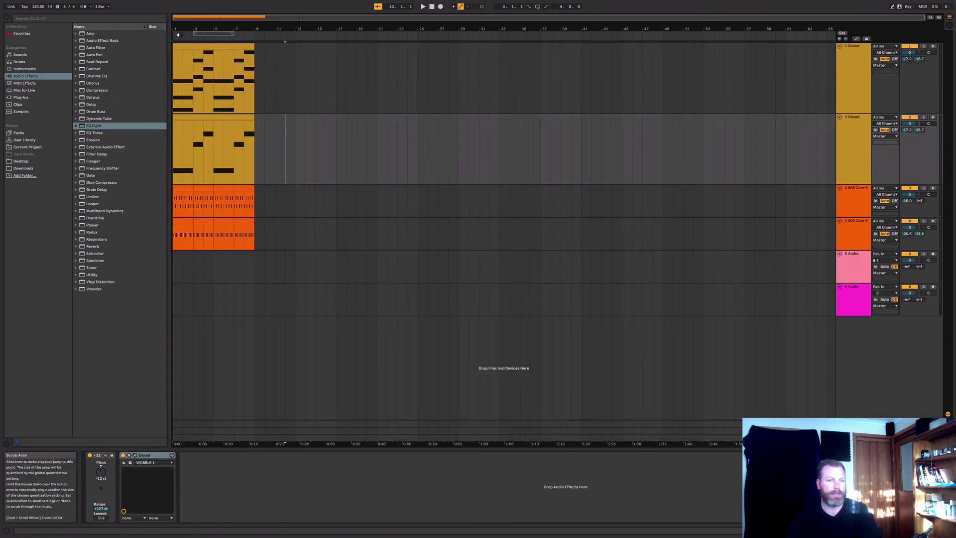
{"action": "left_click_drag", "start_coordinate": [183, 29], "coordinate": [183, 55]}
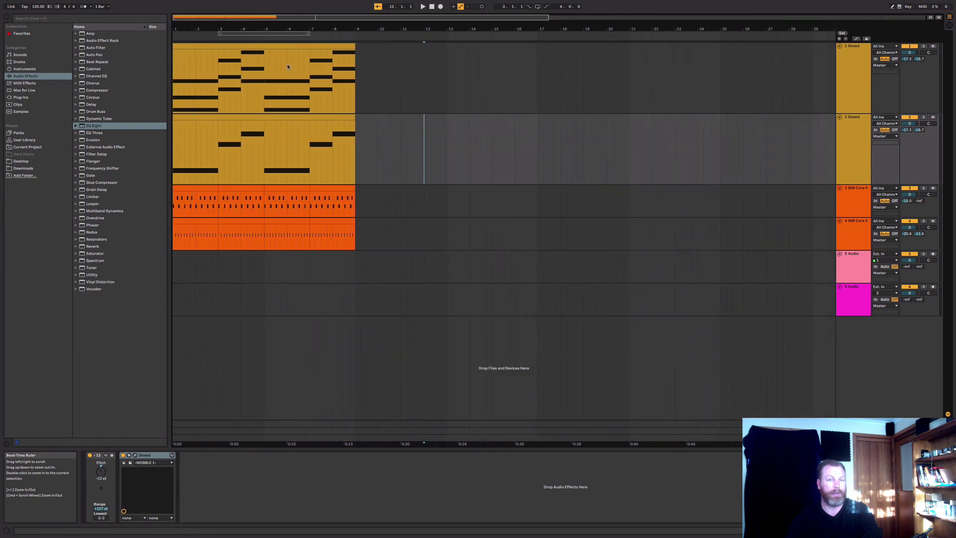
{"action": "left_click", "coordinate": [375, 149]}
{"action": "left_click", "coordinate": [361, 149]}
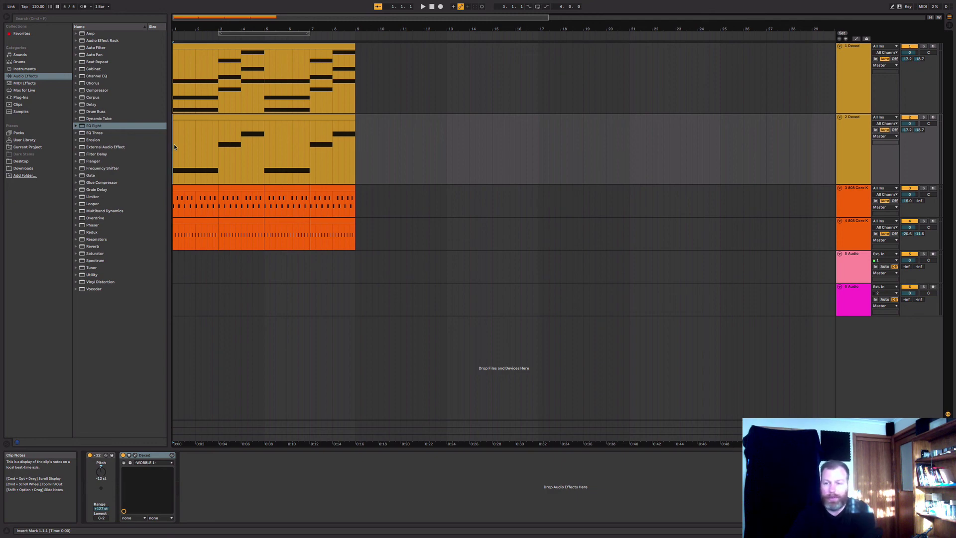
Make the second Dexed track's lane shorter and select both Dexed track headers.
{"action": "left_click_drag", "start_coordinate": [854, 184], "coordinate": [864, 156]}
{"action": "left_click", "coordinate": [858, 92]}
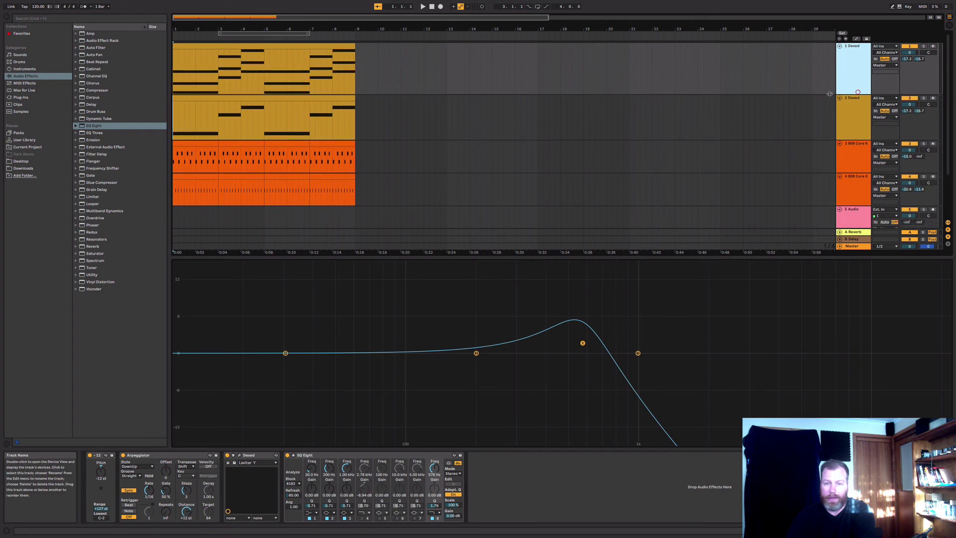
{"action": "left_click", "coordinate": [845, 136]}
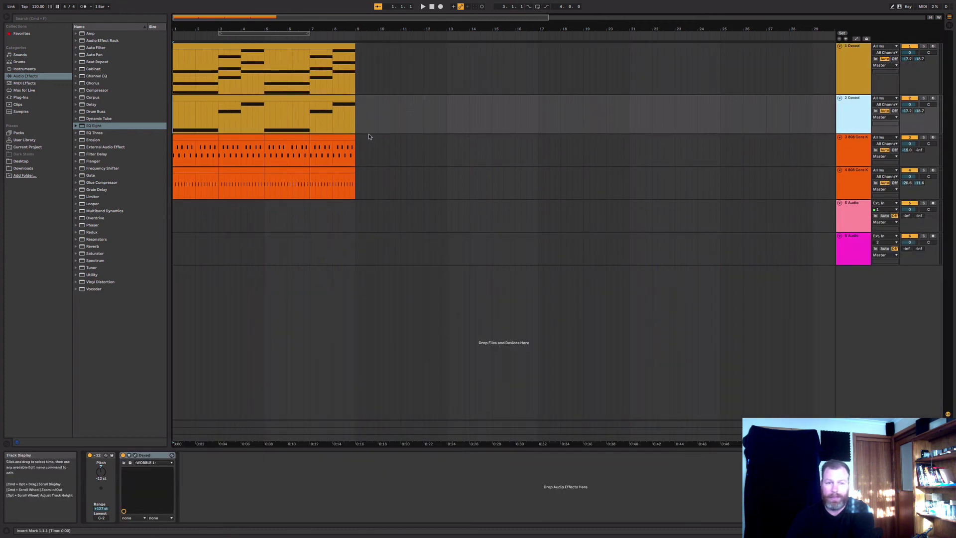
Duplicate the first Dexed track and select the new copy.
{"action": "left_click", "coordinate": [851, 61]}
{"action": "right_click", "coordinate": [850, 61]}
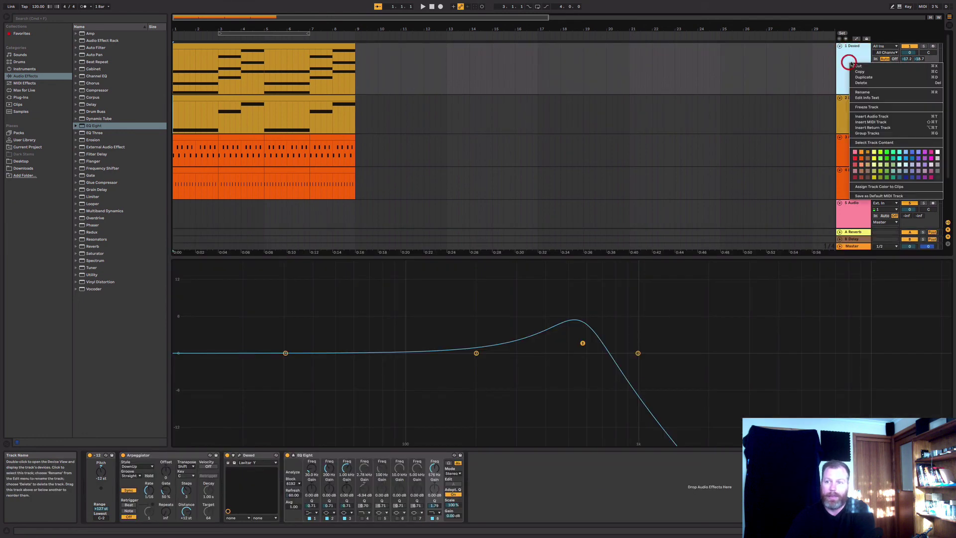
{"action": "left_click", "coordinate": [863, 79]}
{"action": "left_click", "coordinate": [855, 106]}
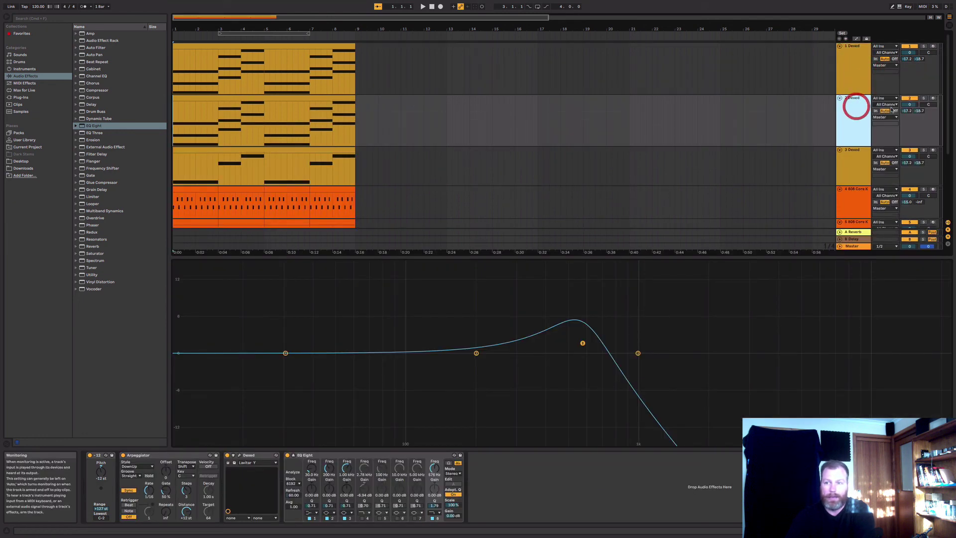
{"action": "left_click", "coordinate": [847, 123]}
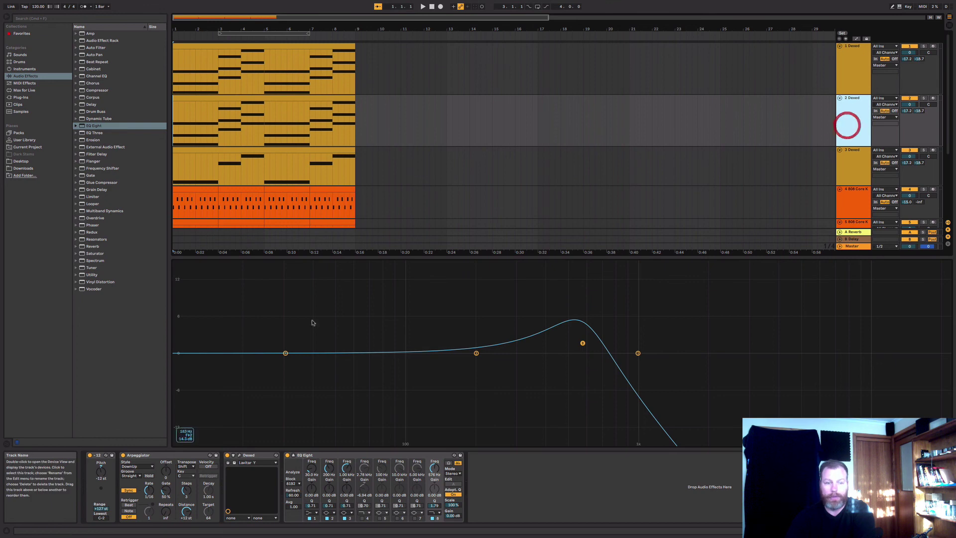
Solo the copy and audition Dexed presets during playback, settling on 12. Thunder 3.
{"action": "left_click", "coordinate": [239, 454]}
{"action": "left_click", "coordinate": [337, 306]}
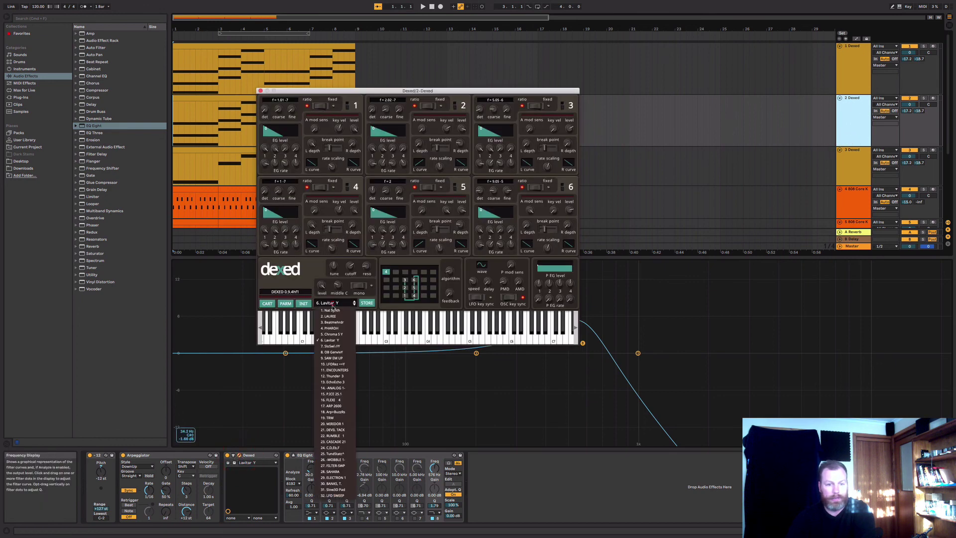
{"action": "left_click", "coordinate": [338, 365]}
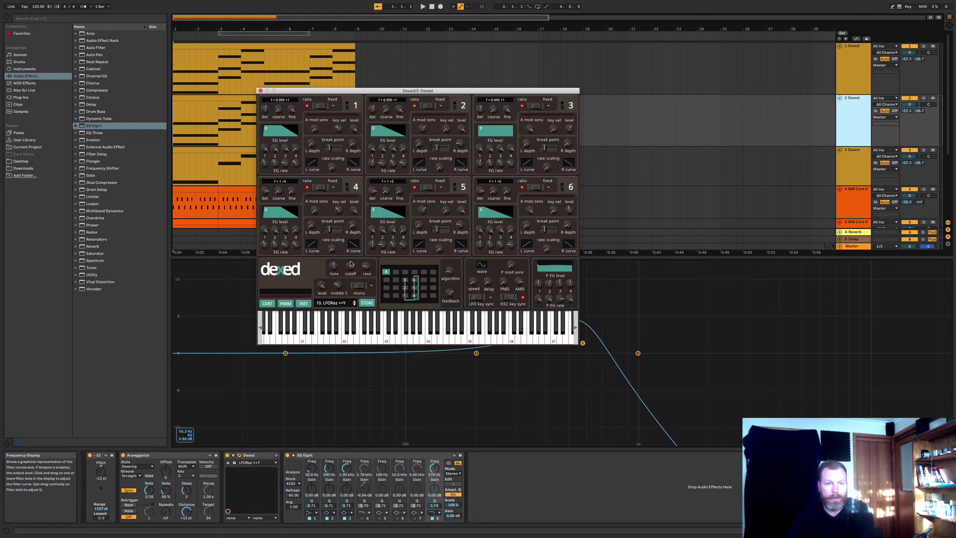
{"action": "key", "text": "space"}
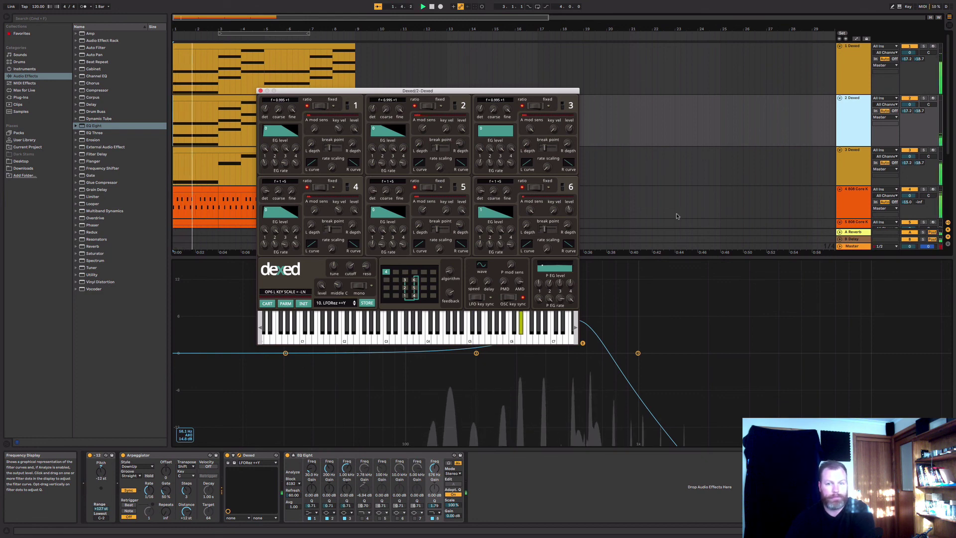
{"action": "left_click", "coordinate": [924, 99]}
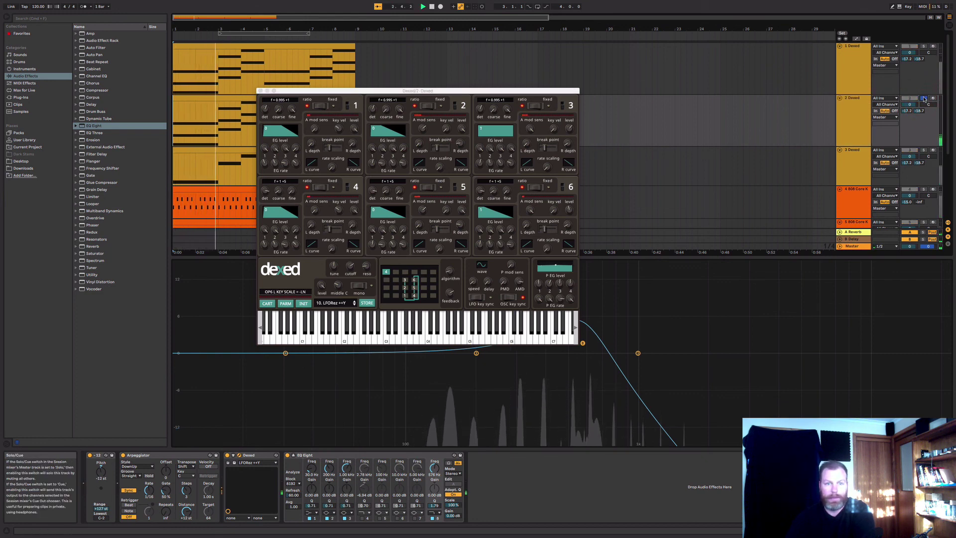
{"action": "left_click", "coordinate": [335, 303]}
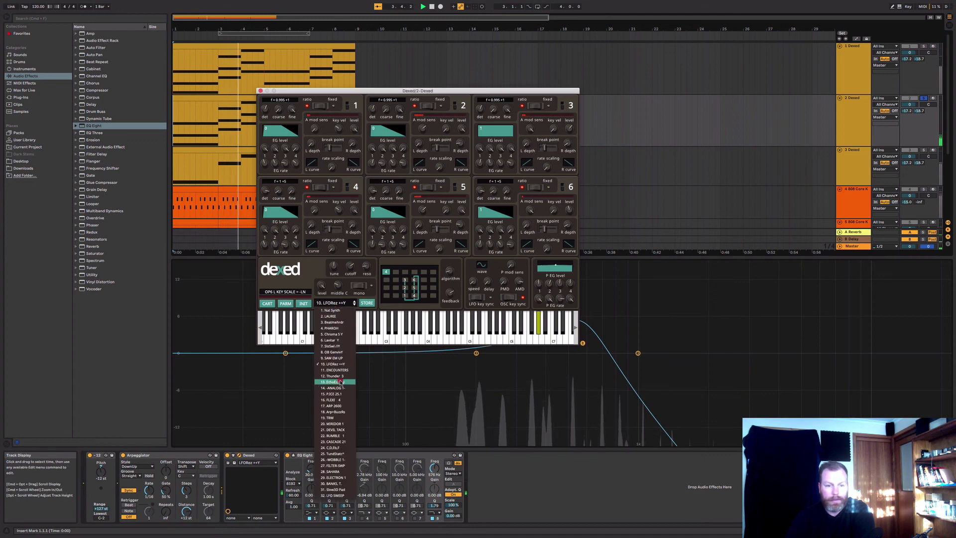
{"action": "left_click", "coordinate": [336, 376]}
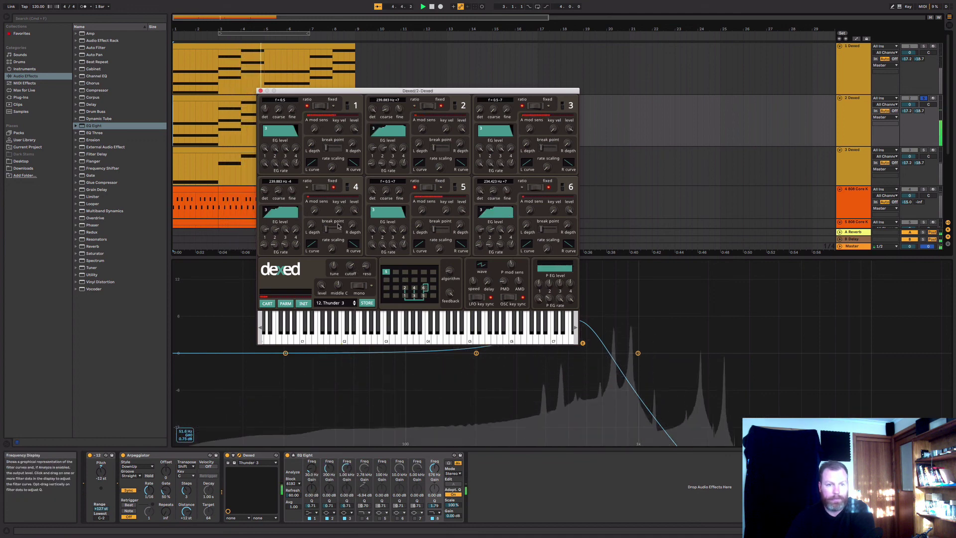
Close Dexed, then during playback raise the copy's EQ Eight low-pass to about 4.8 kHz.
{"action": "key", "text": "super+alt+p"}
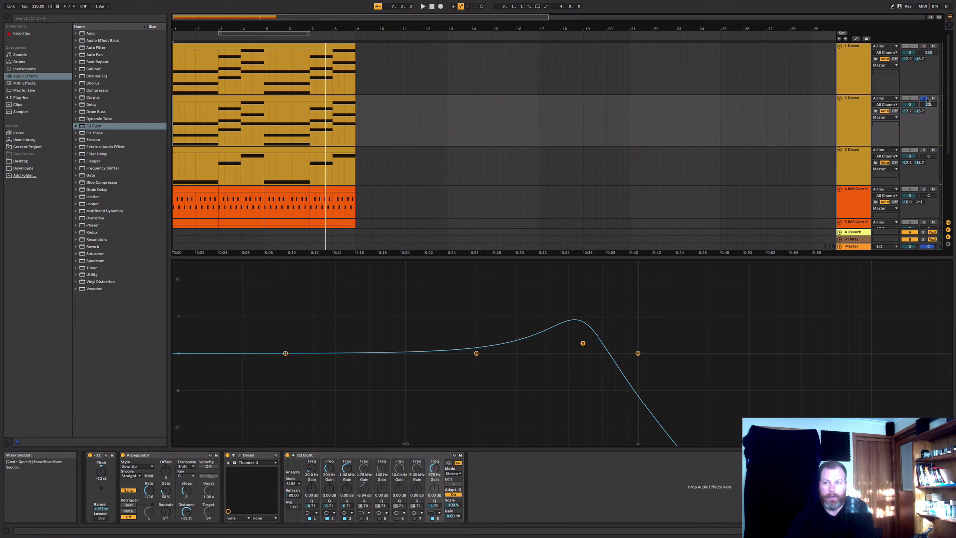
{"action": "key", "text": "space"}
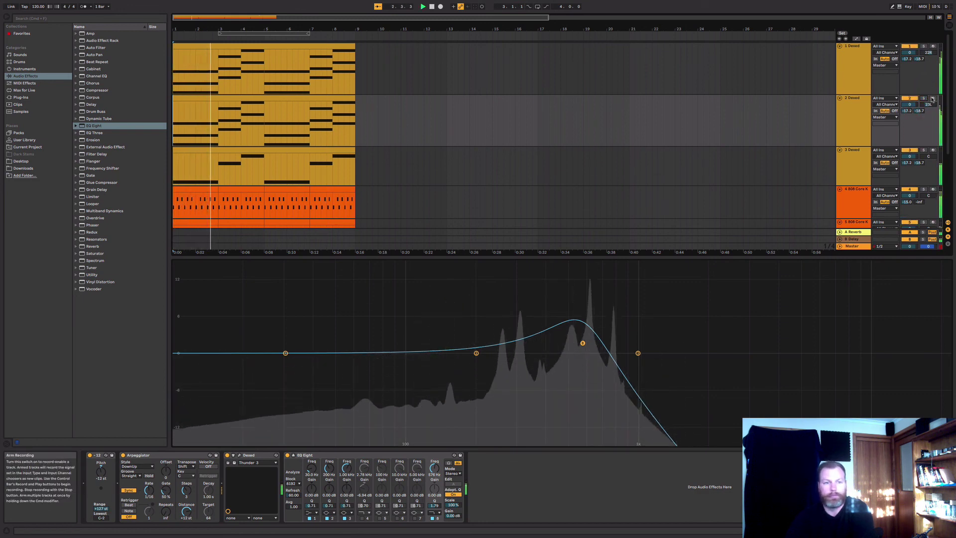
{"action": "left_click_drag", "start_coordinate": [583, 343], "coordinate": [797, 375]}
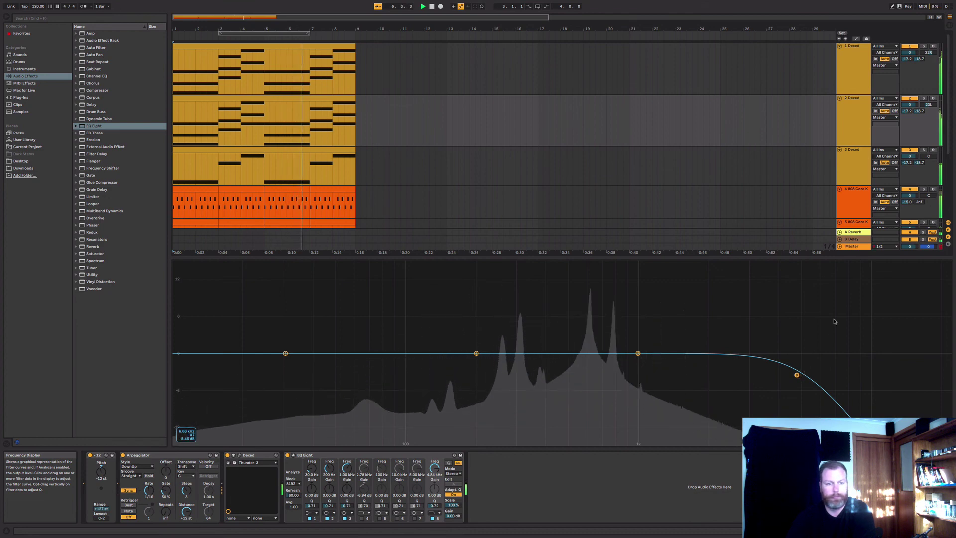
{"action": "key", "text": "space"}
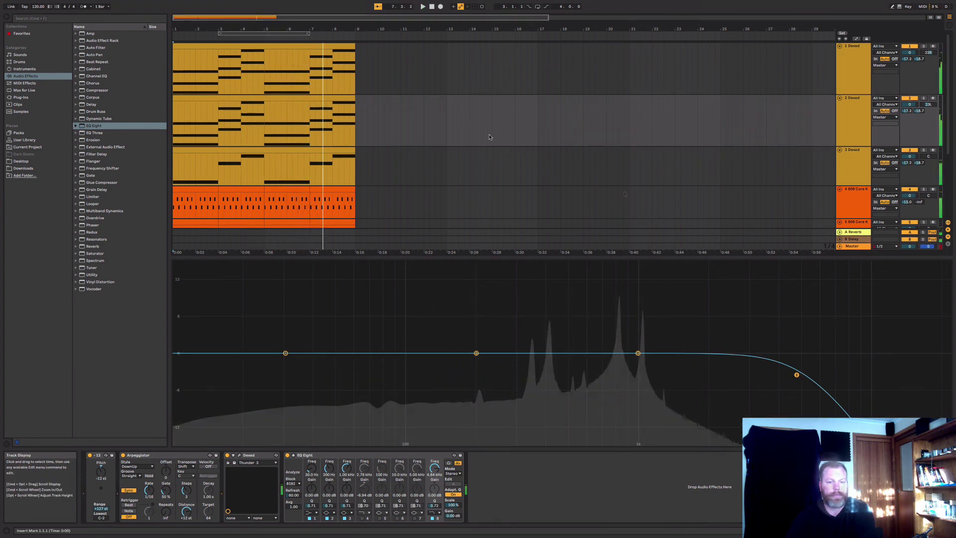